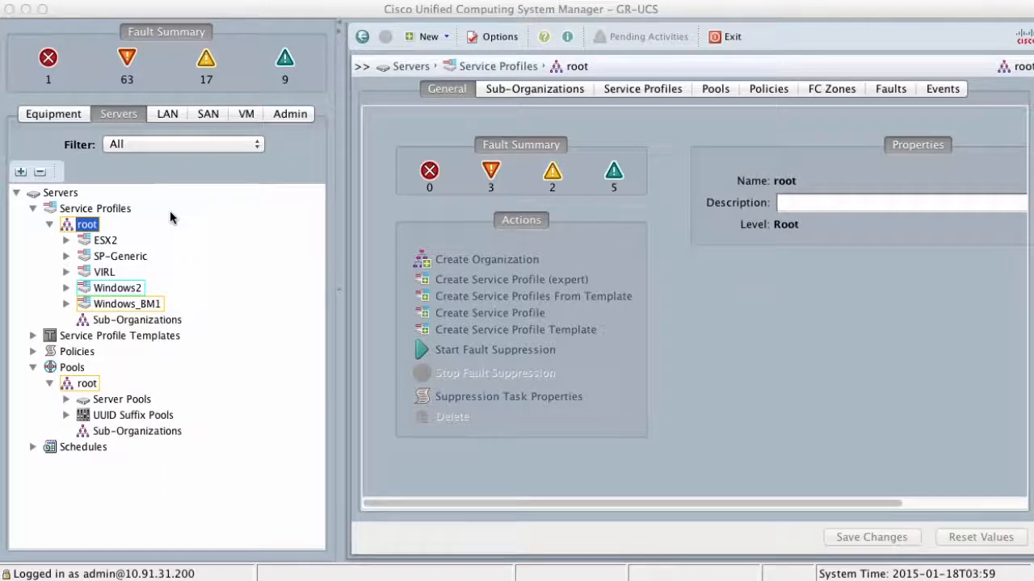
Start creating a basic service profile in the root organization and name it Exchange
left_click(282, 312)
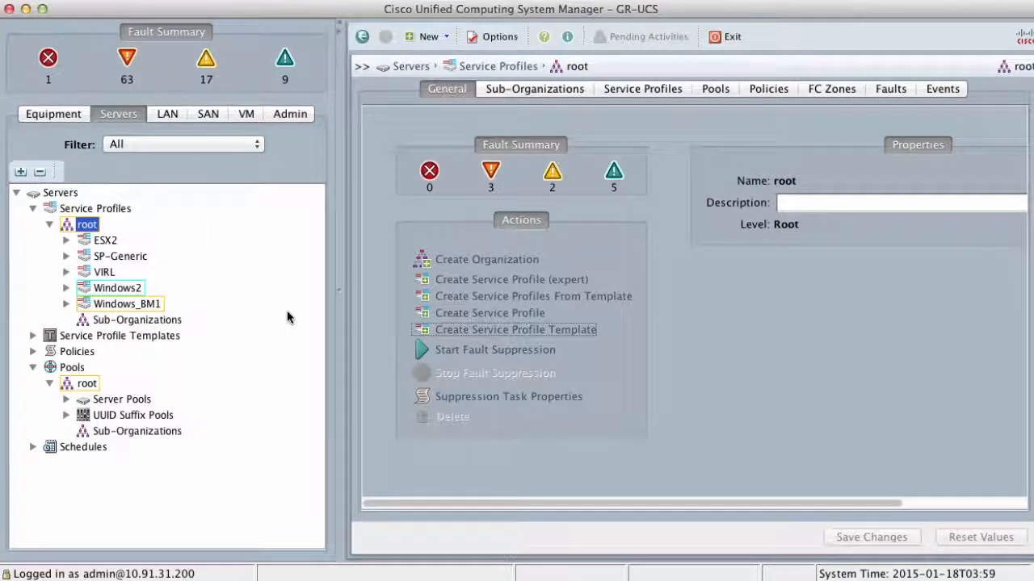
left_click(450, 315)
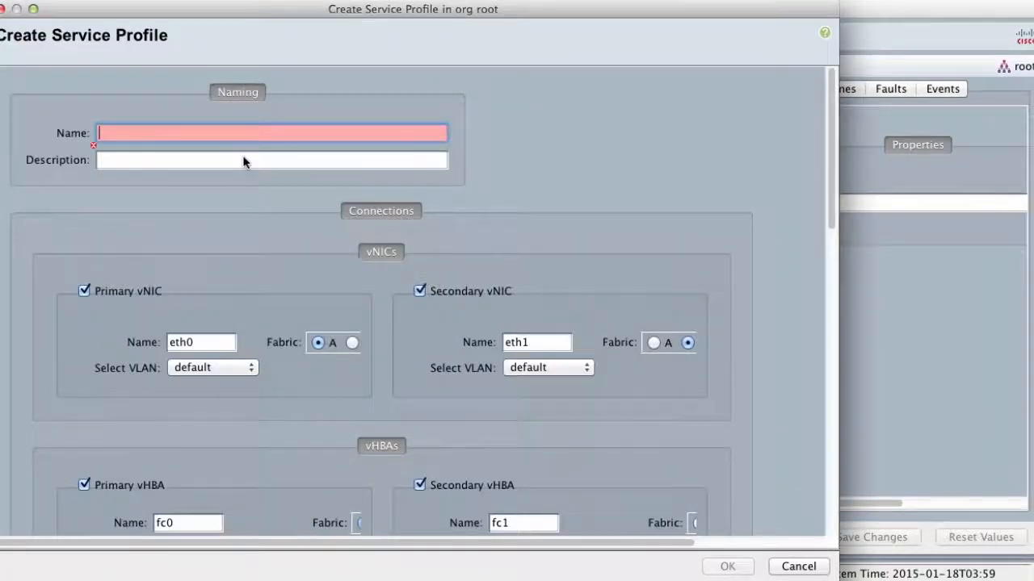
type("Exchan")
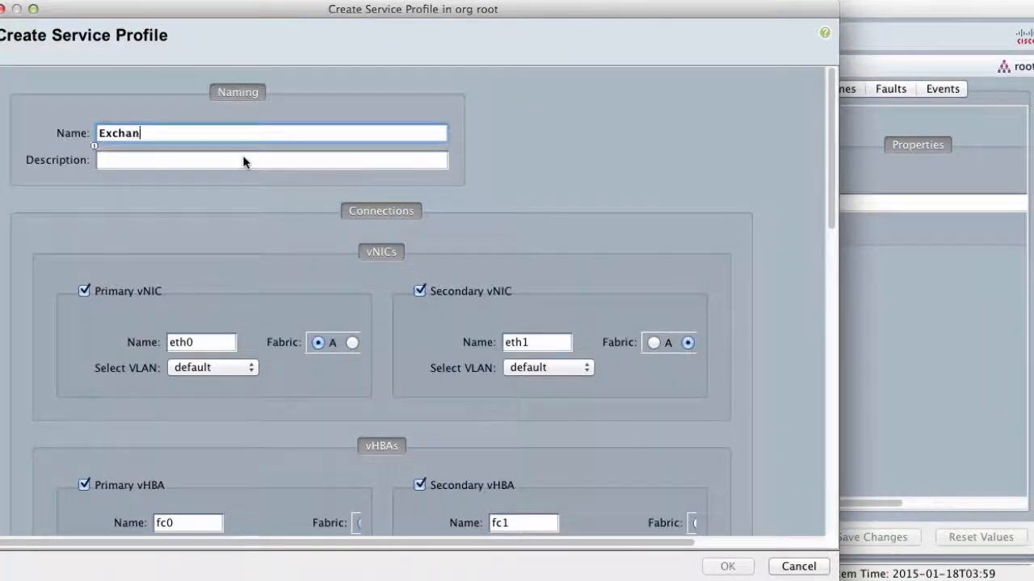
type("ge")
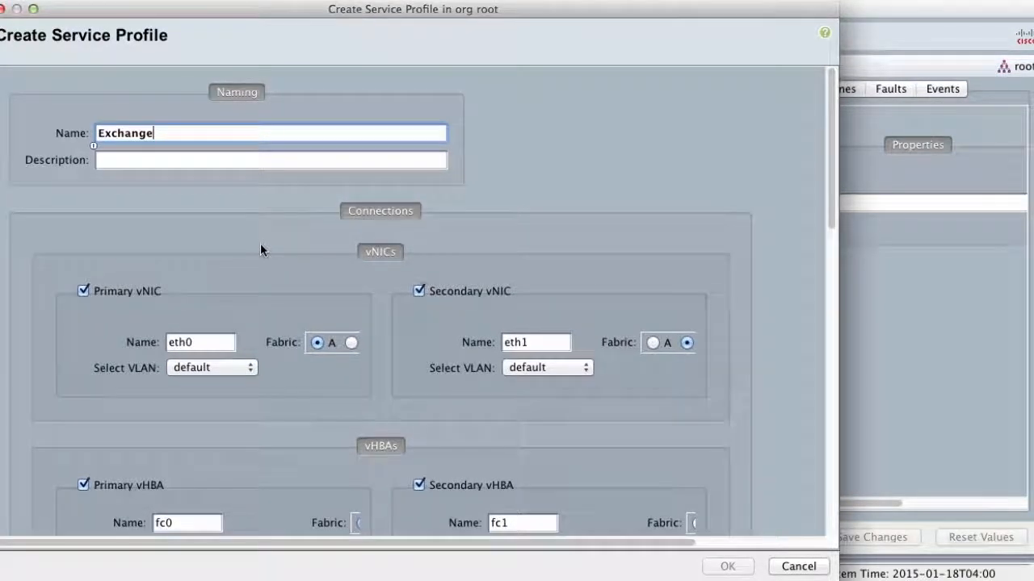
Assign the serverprod VLAN to both the primary vNIC eth0 and the secondary vNIC eth1
scroll(696, 145, "down", 3)
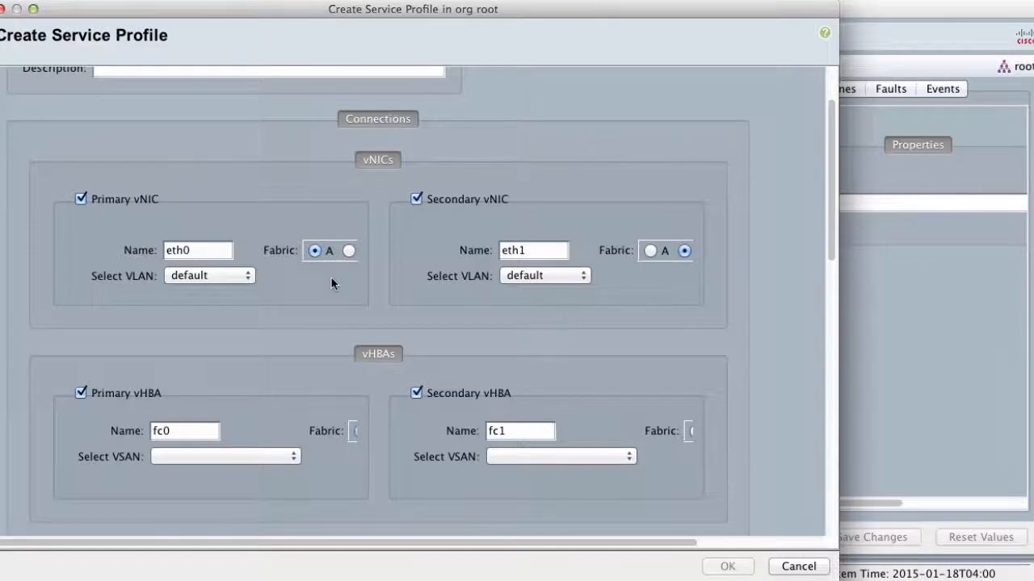
double_click(201, 250)
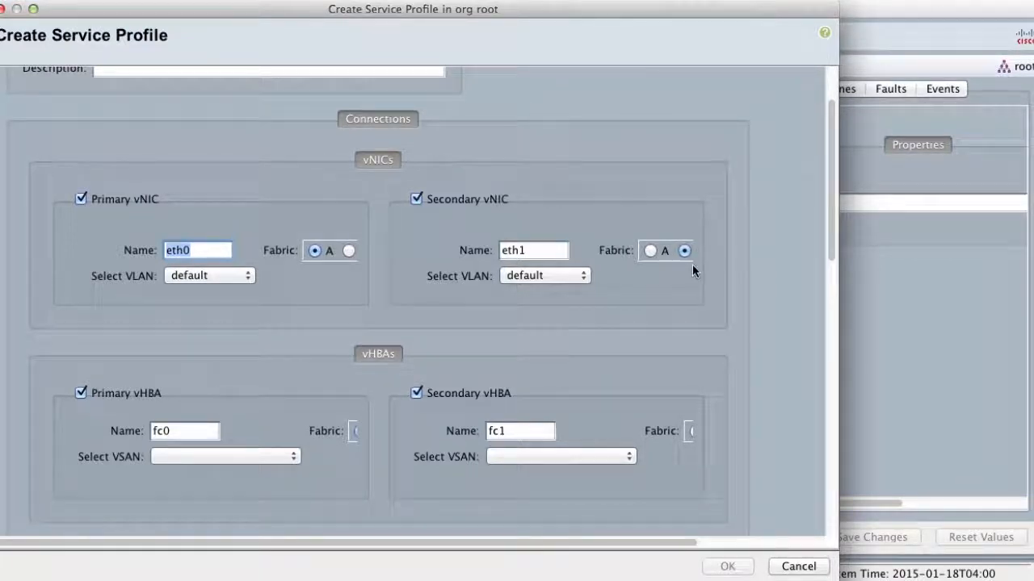
left_click(240, 277)
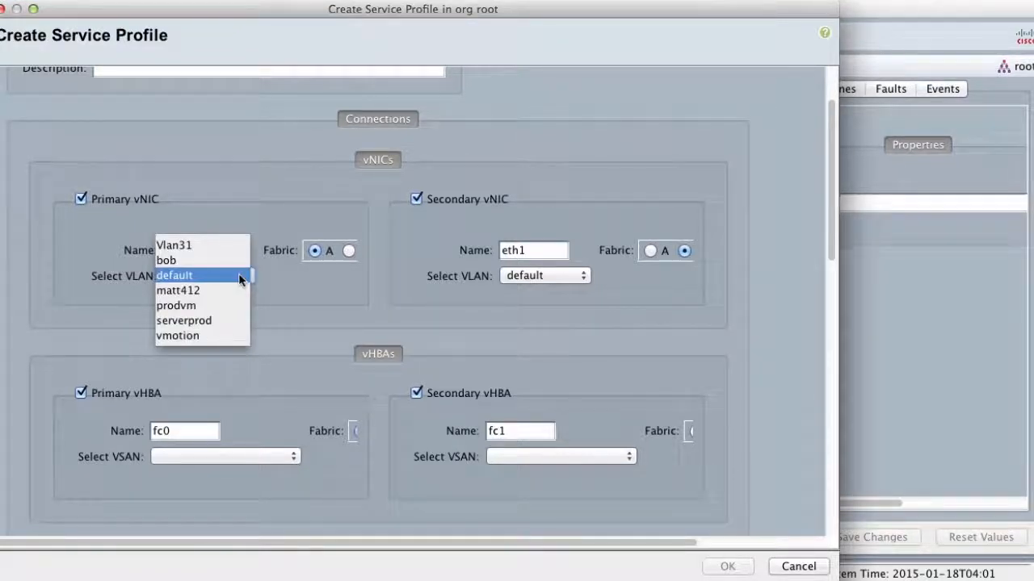
left_click(240, 321)
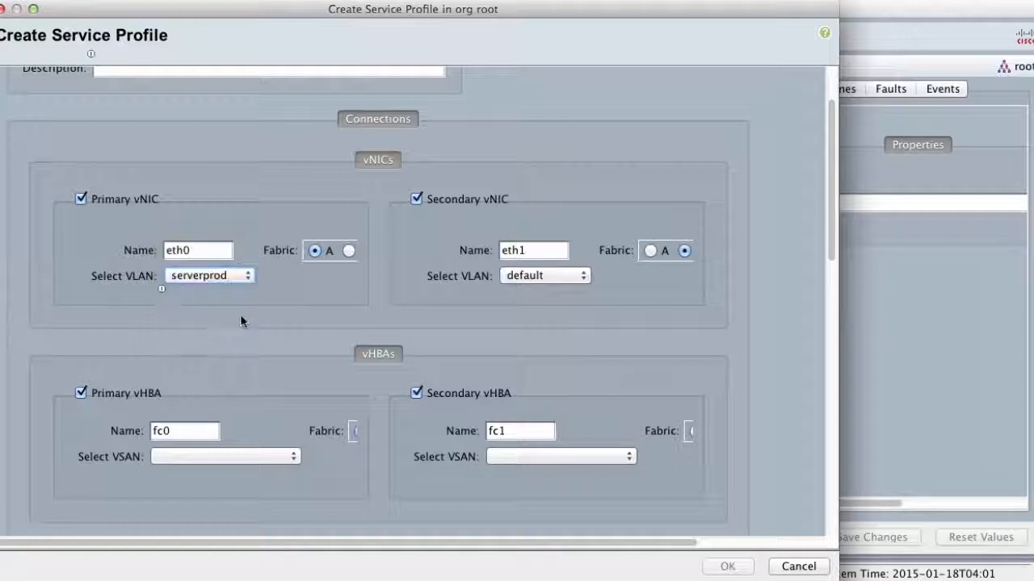
left_click(556, 278)
left_click(556, 320)
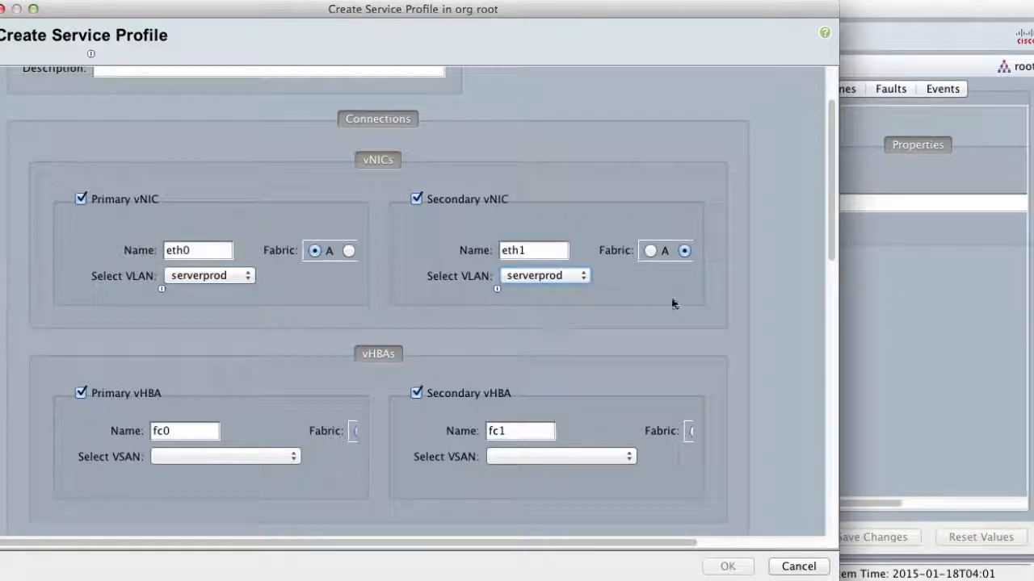
Assign VSAN vsan2000 (2000) to the primary vHBA fc0 and VSAN vsan2011 (2011) to the secondary vHBA fc1
scroll(671, 303, "down", 2)
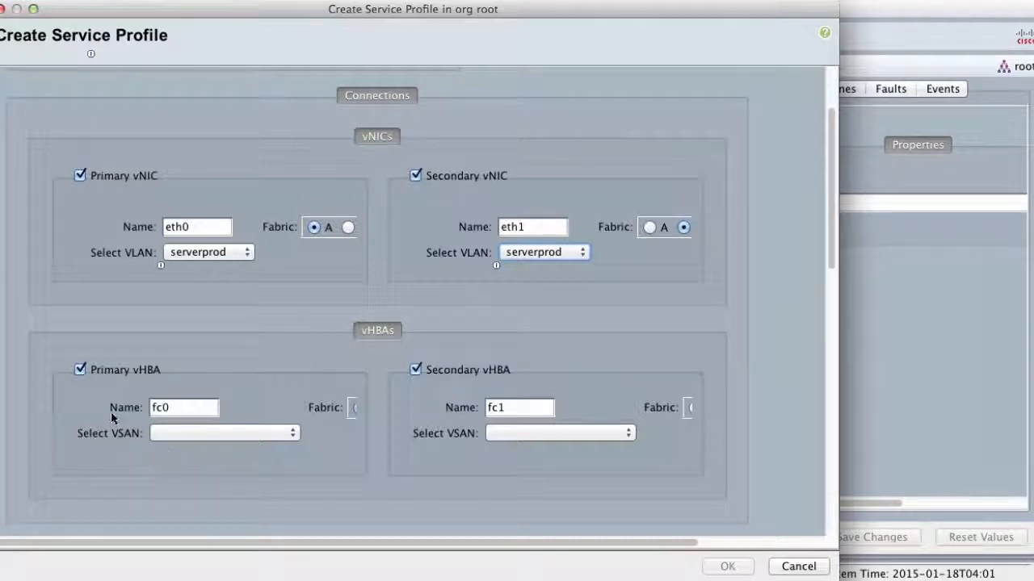
double_click(178, 414)
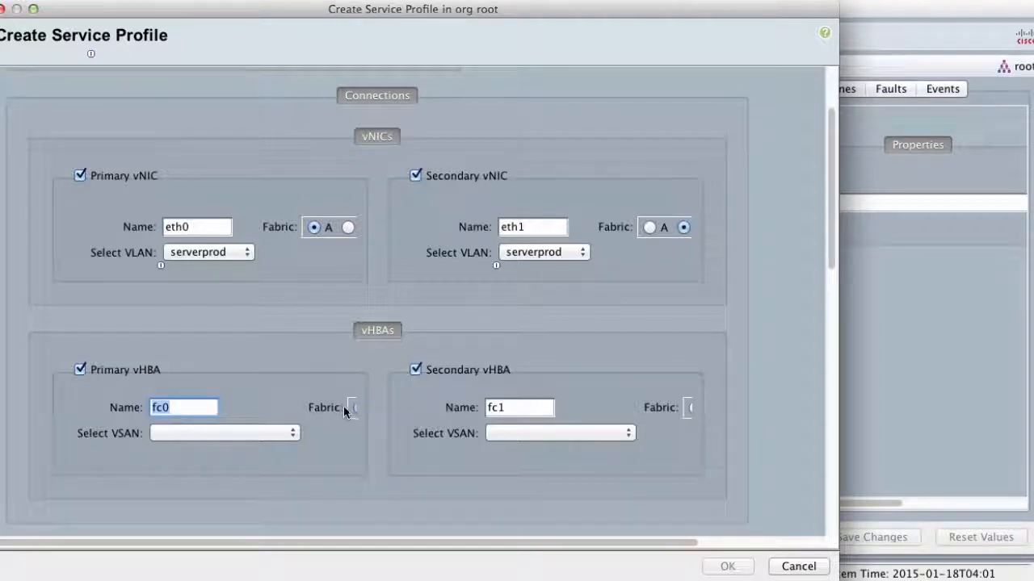
left_click(287, 433)
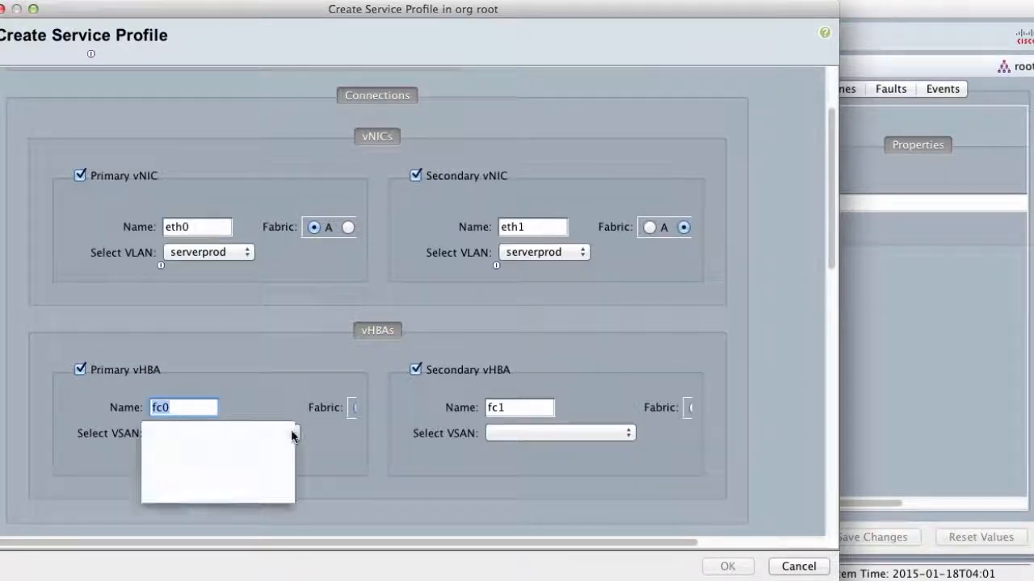
left_click(289, 462)
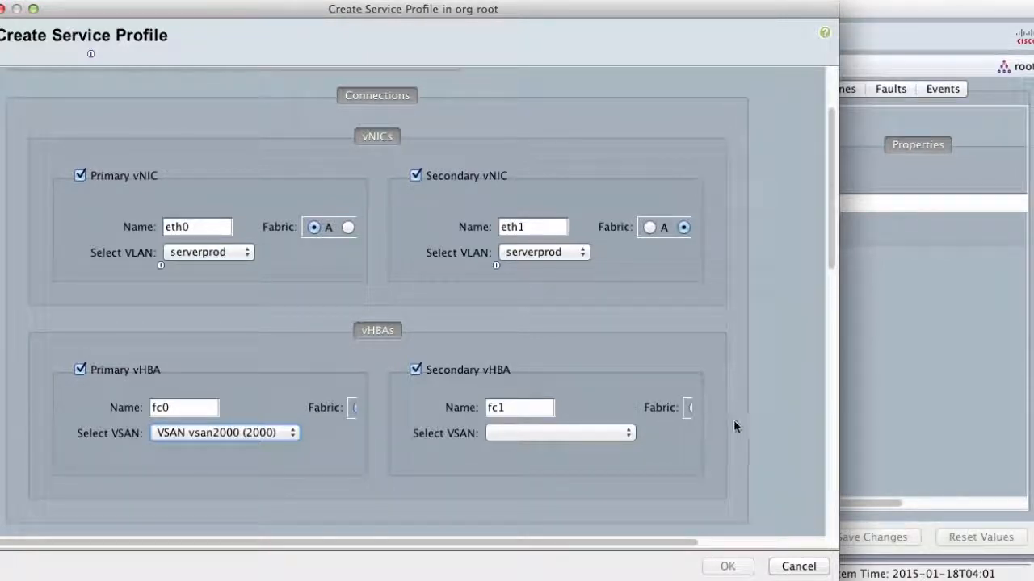
left_click(628, 434)
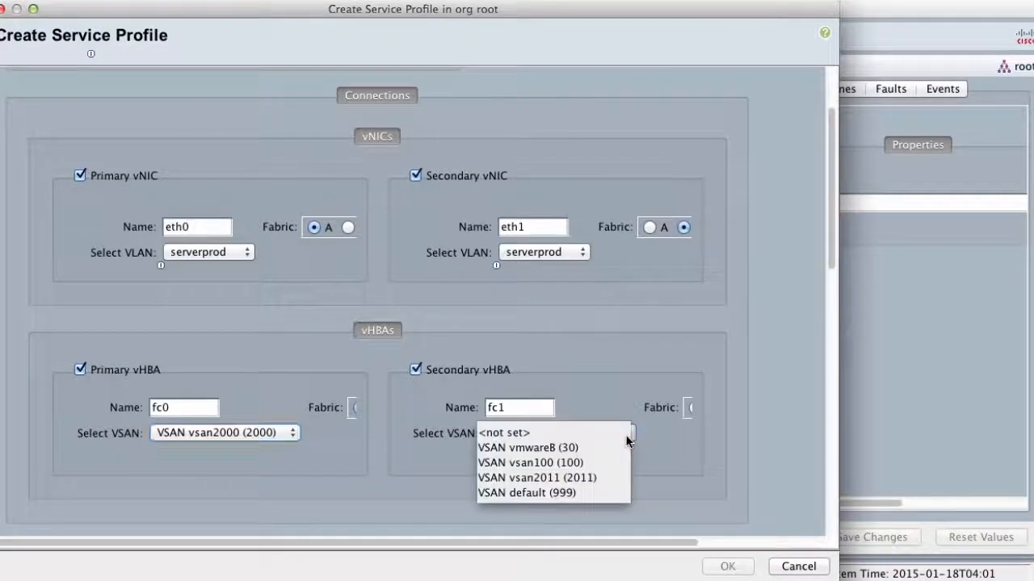
left_click(622, 477)
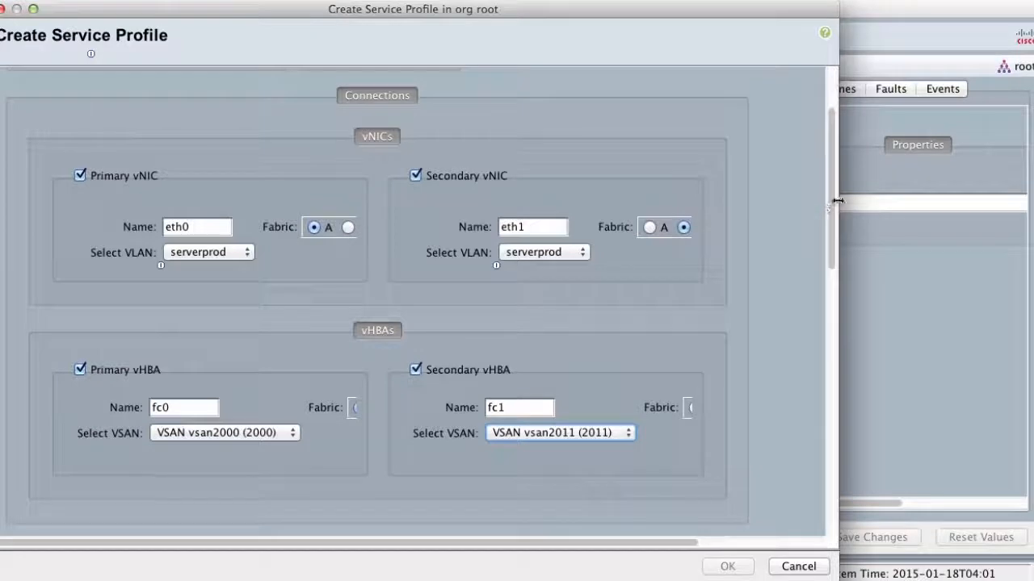
Set the primary boot device to SAN through vHBA fc0 and open its WWN for editing
left_click_drag(831, 202, 837, 376)
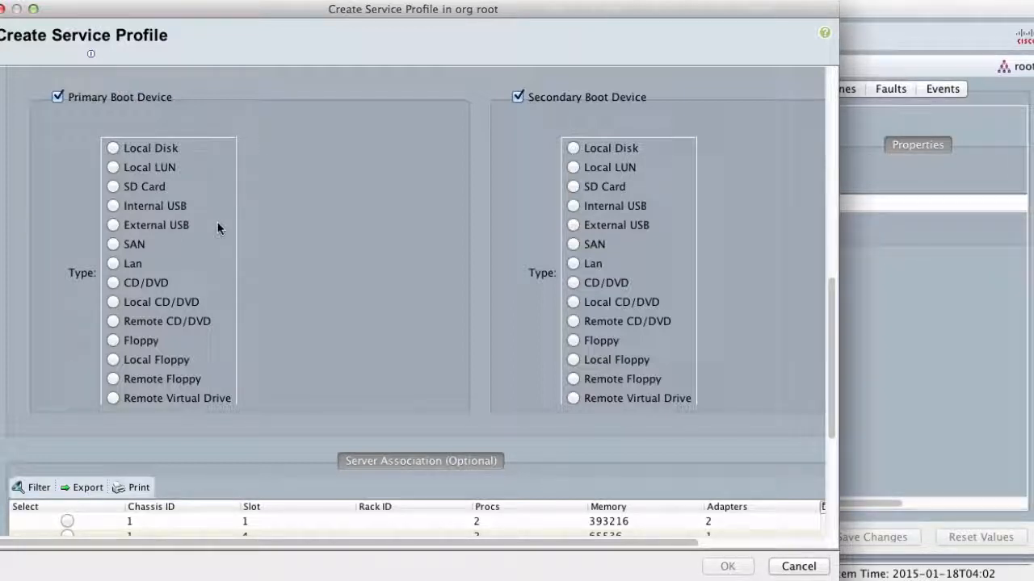
left_click(113, 246)
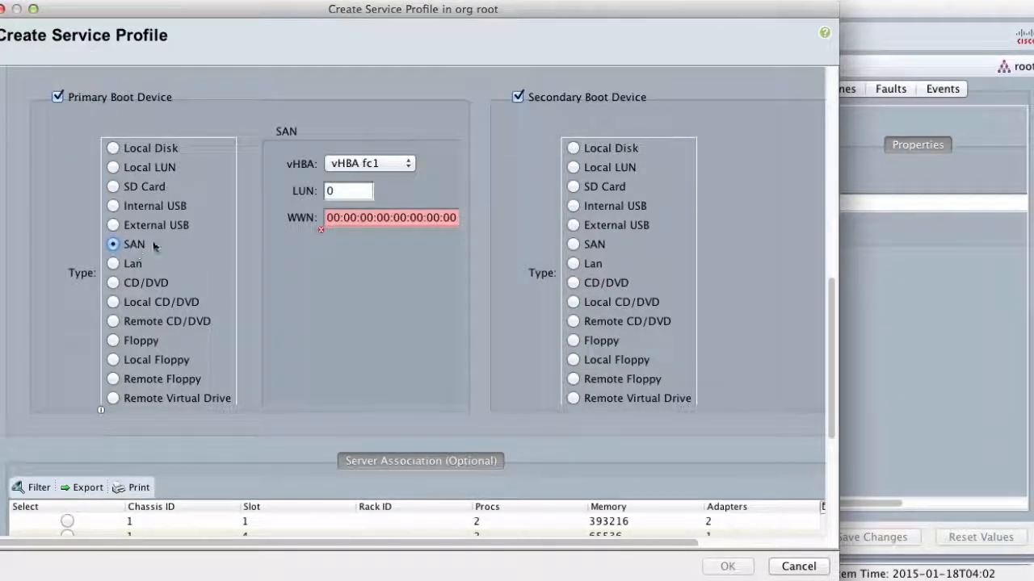
left_click(395, 164)
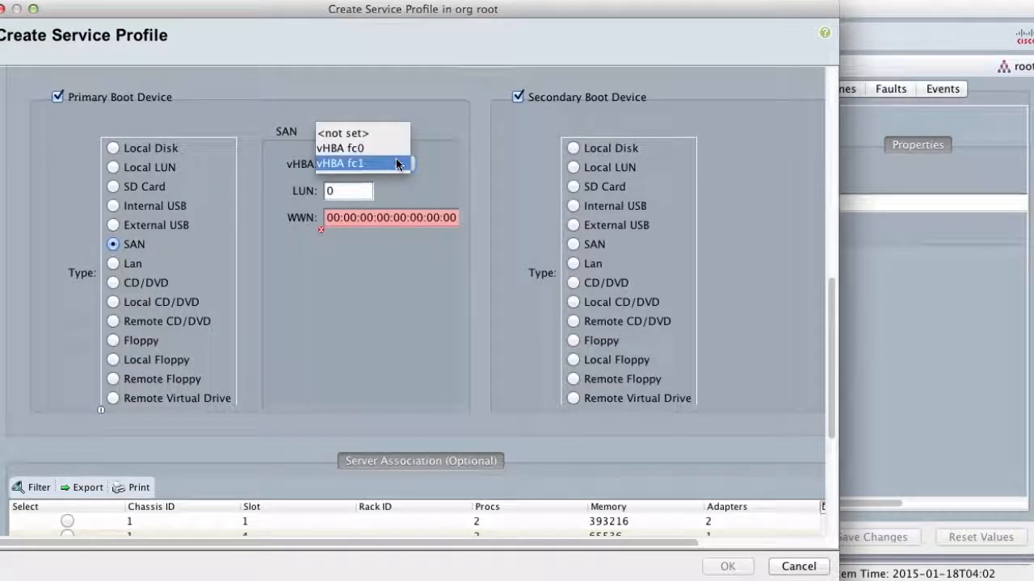
left_click(394, 149)
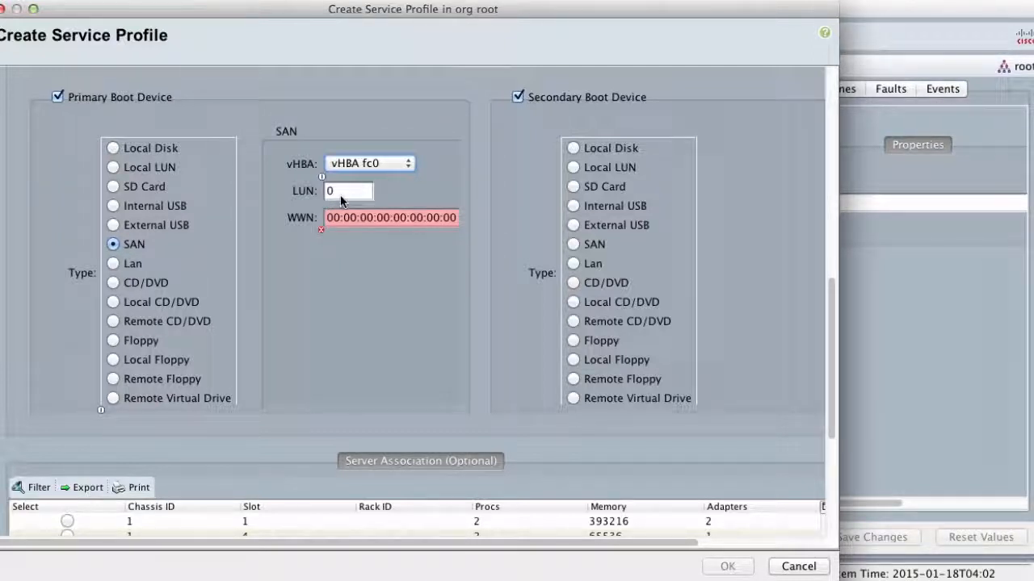
left_click(335, 214)
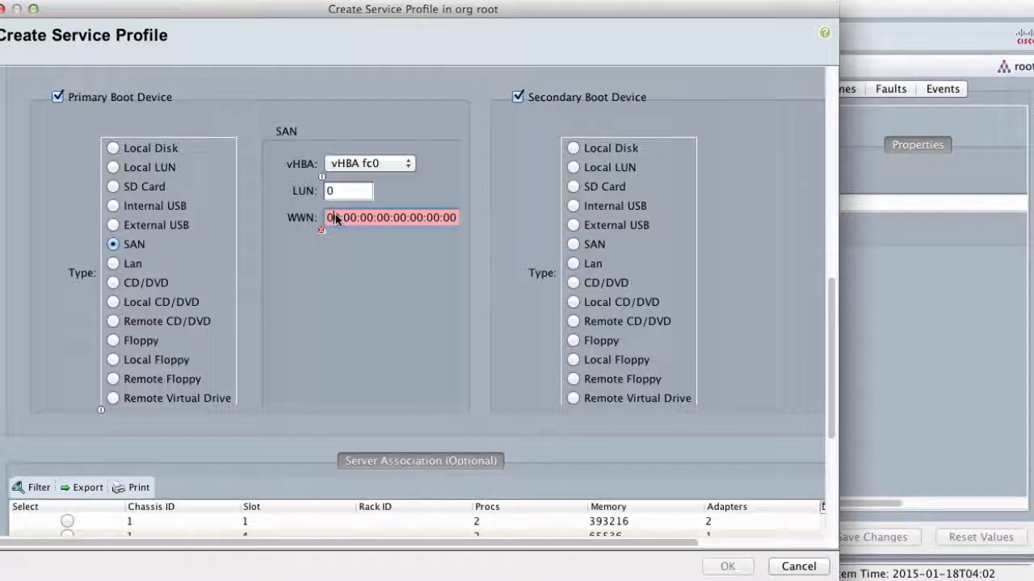
Set the secondary boot device to SAN through vHBA fc1 and open its WWN for editing
scroll(367, 218, "up", 3)
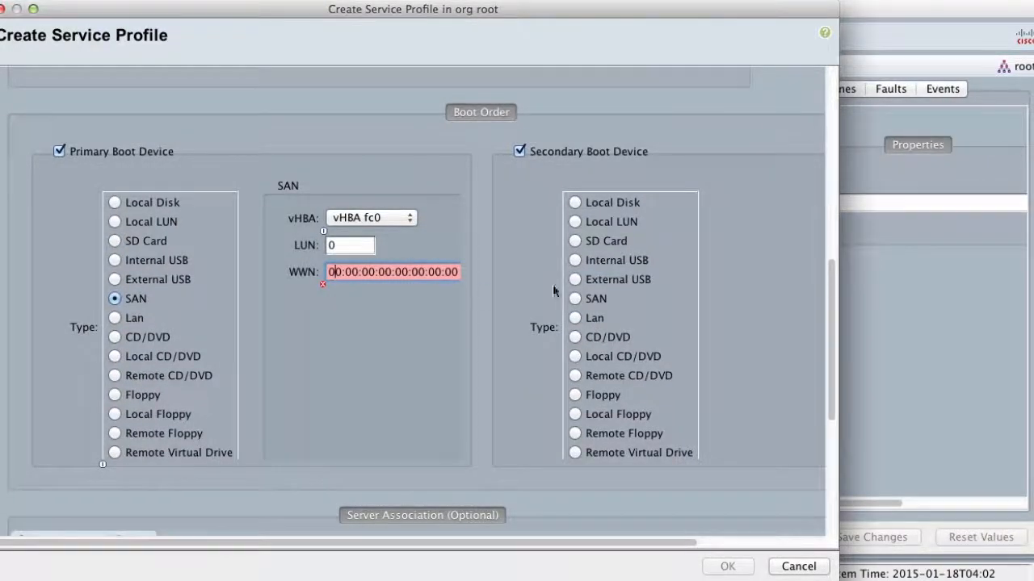
left_click(576, 298)
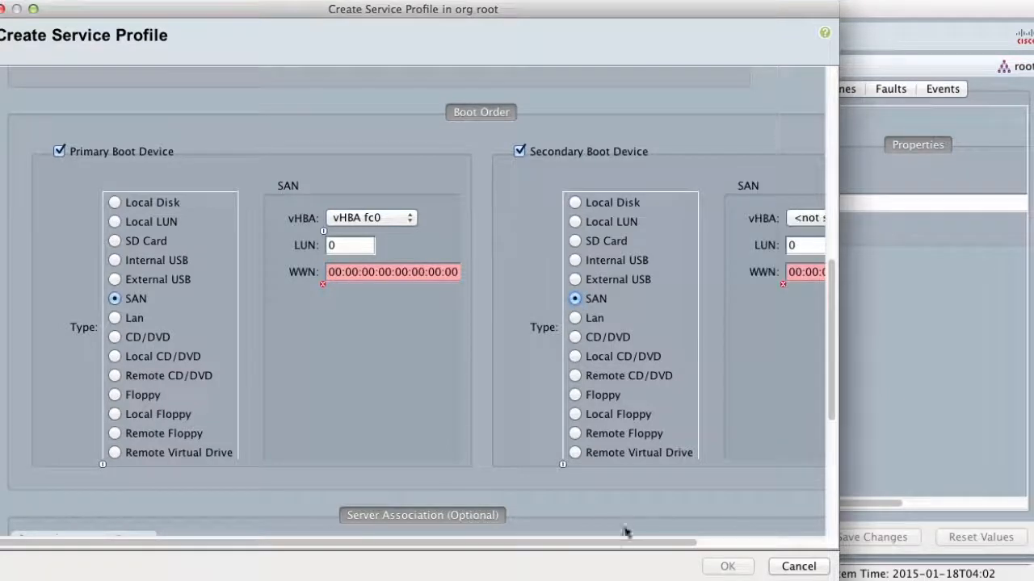
left_click_drag(628, 543, 655, 558)
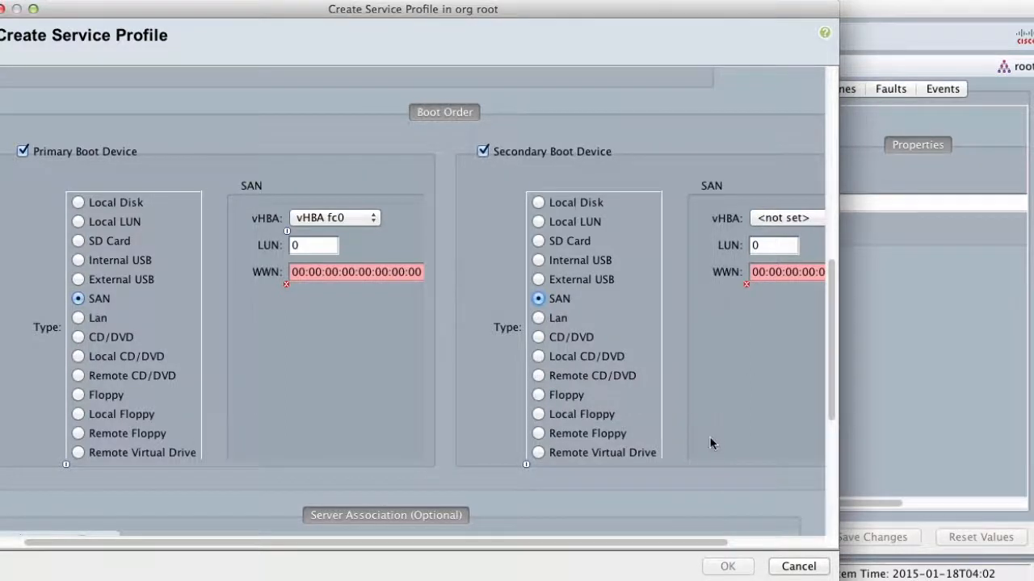
left_click_drag(693, 545, 773, 548)
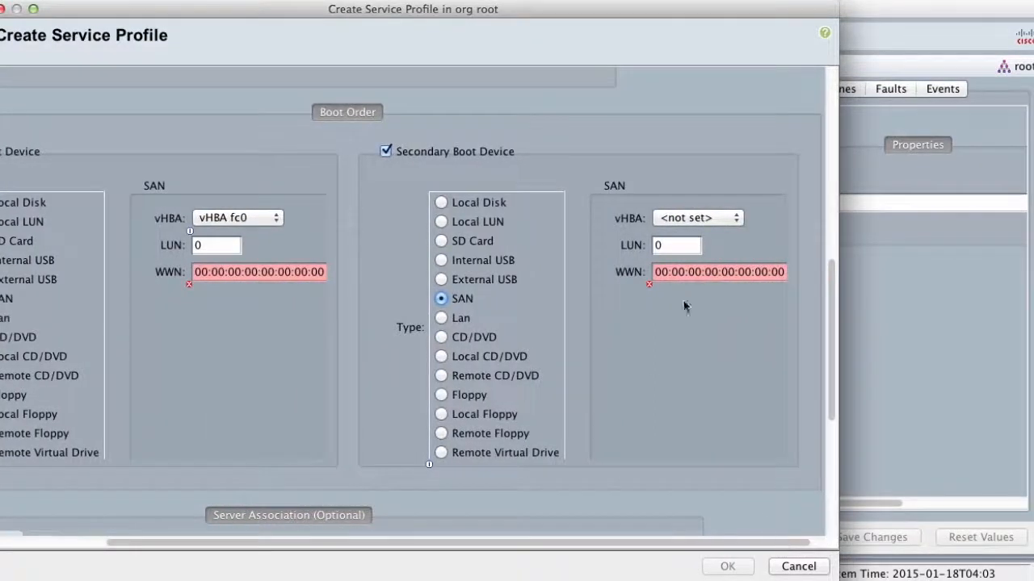
left_click(724, 218)
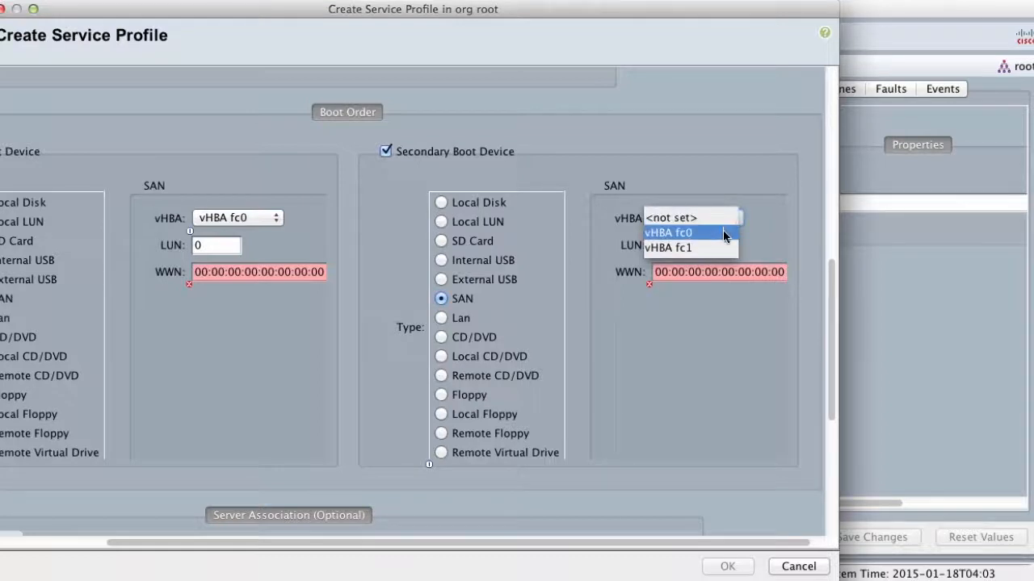
left_click(724, 247)
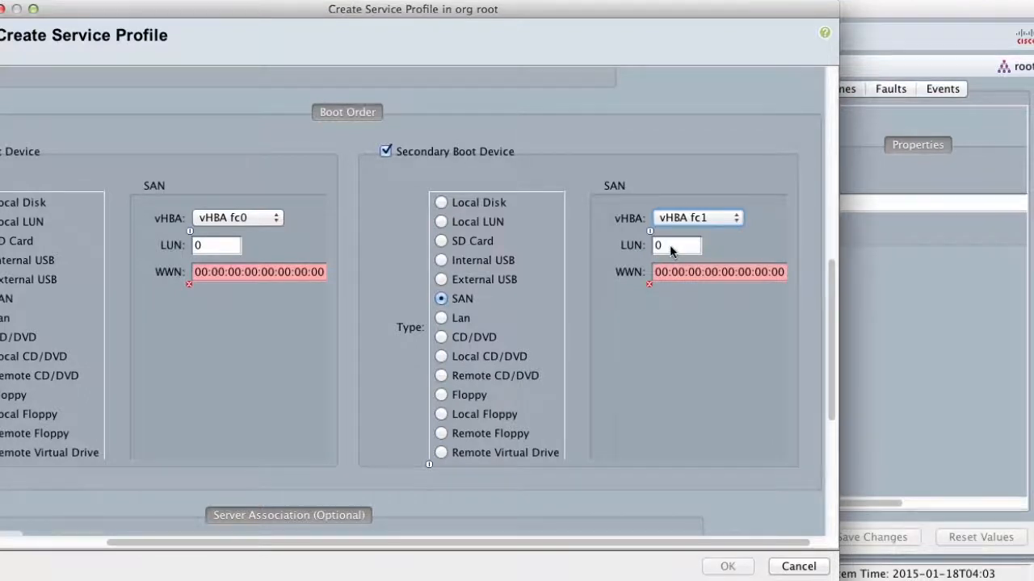
left_click(721, 272)
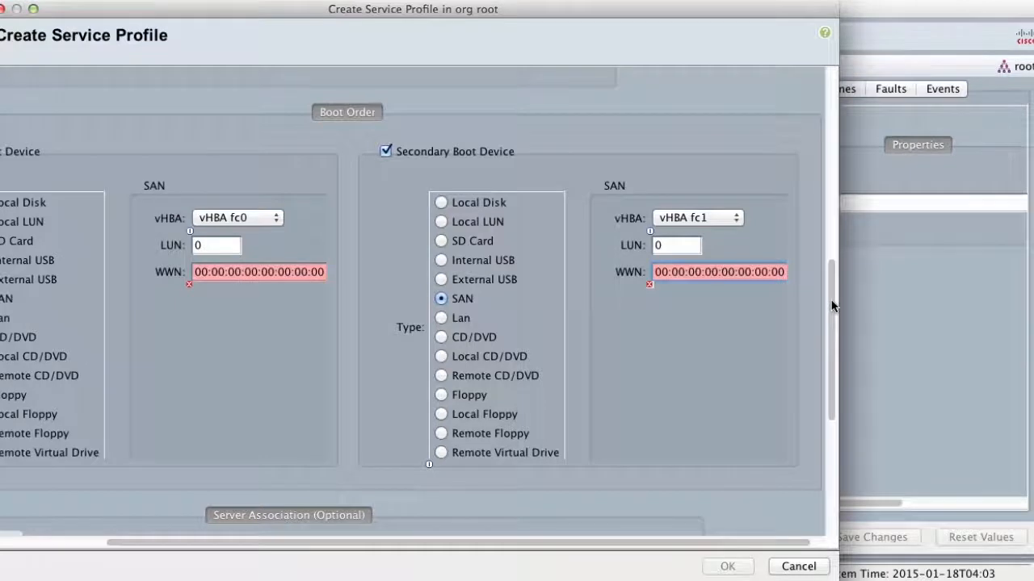
Associate the service profile with the server in chassis 1, slot 1
scroll(776, 323, "down", 5)
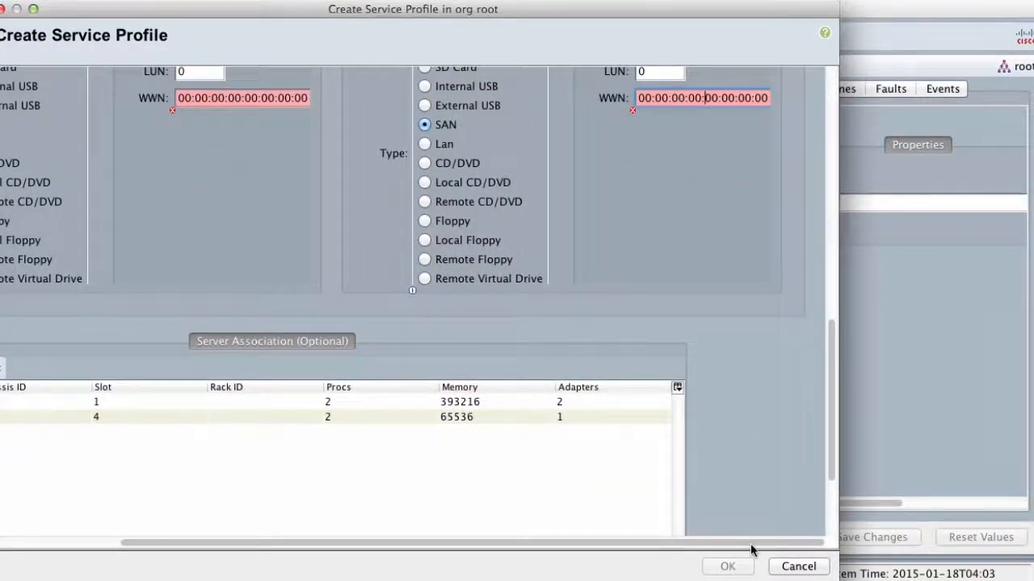
left_click_drag(749, 546, 559, 549)
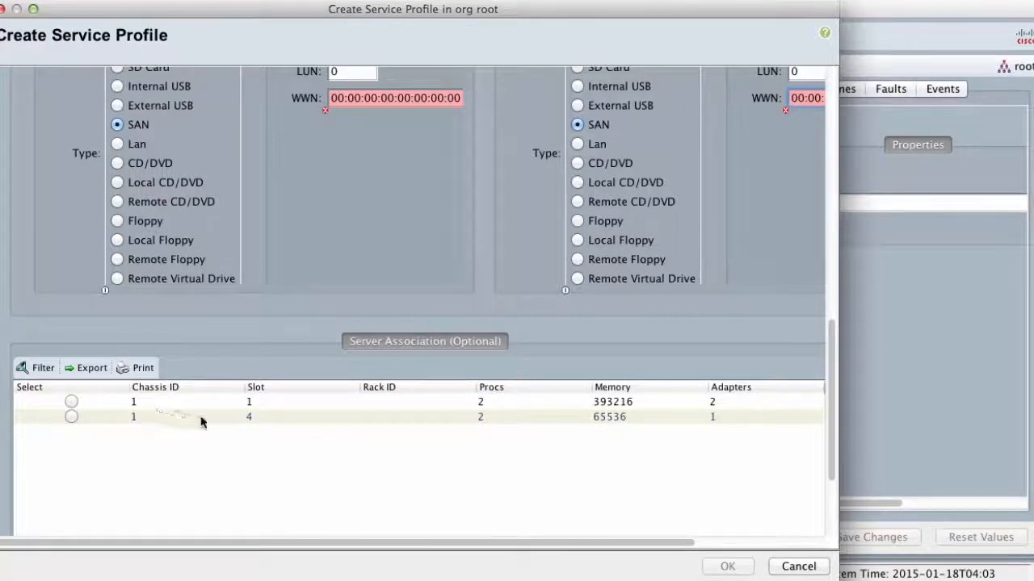
left_click(72, 402)
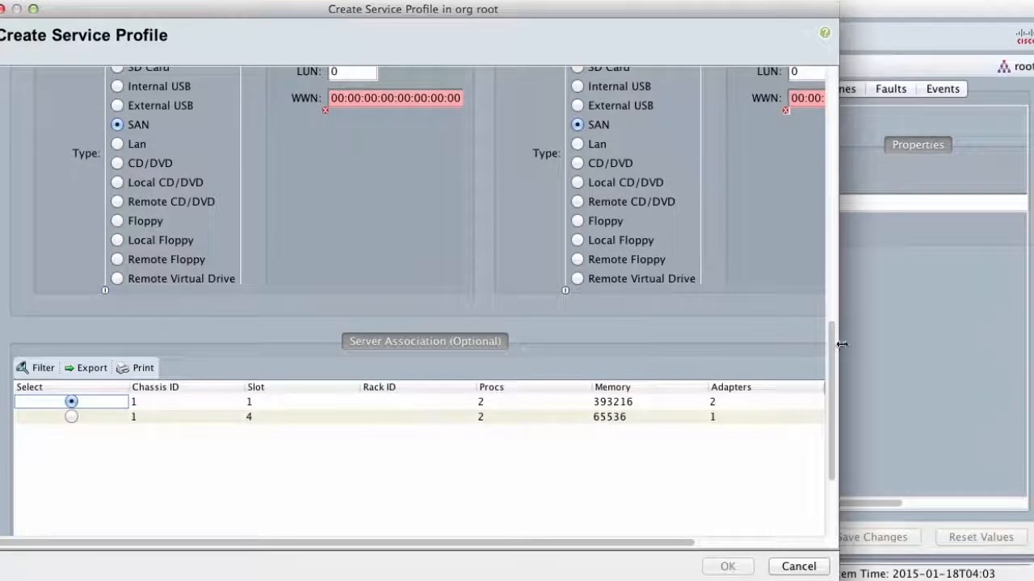
Set the primary boot device to Local Disk, disable the secondary boot device, and submit the service profile
scroll(831, 346, "down", 5)
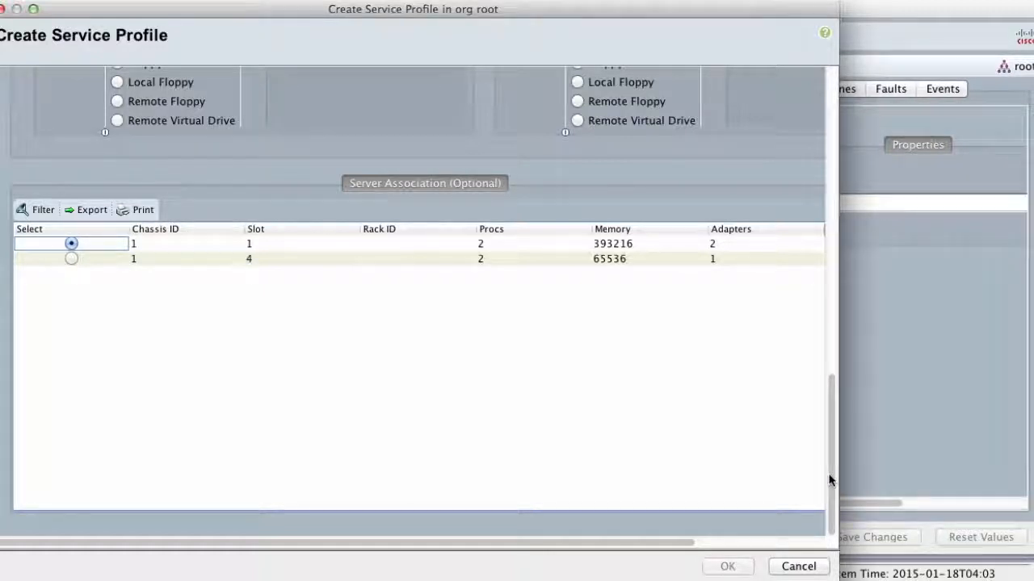
left_click_drag(830, 480, 801, 309)
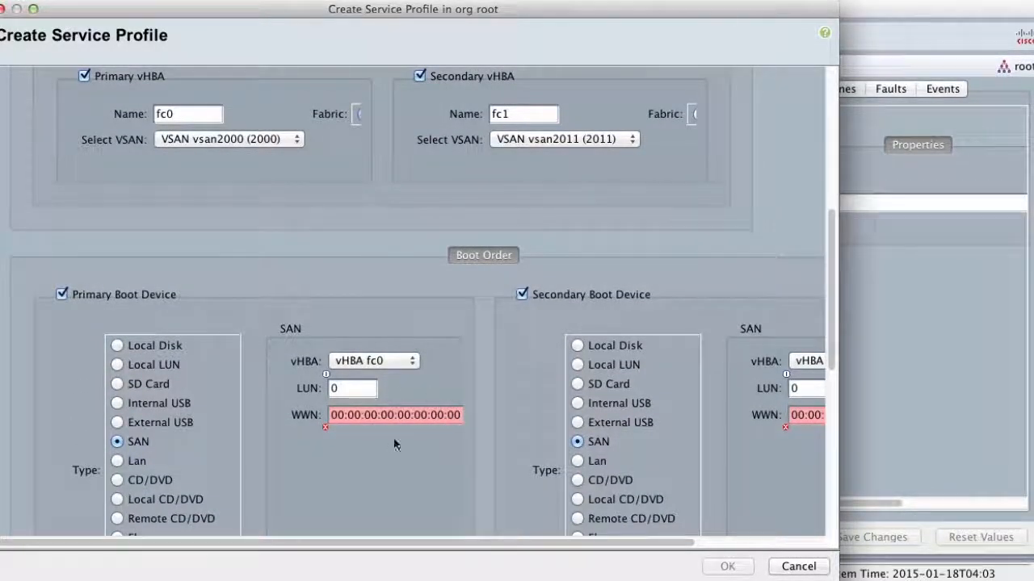
left_click(118, 346)
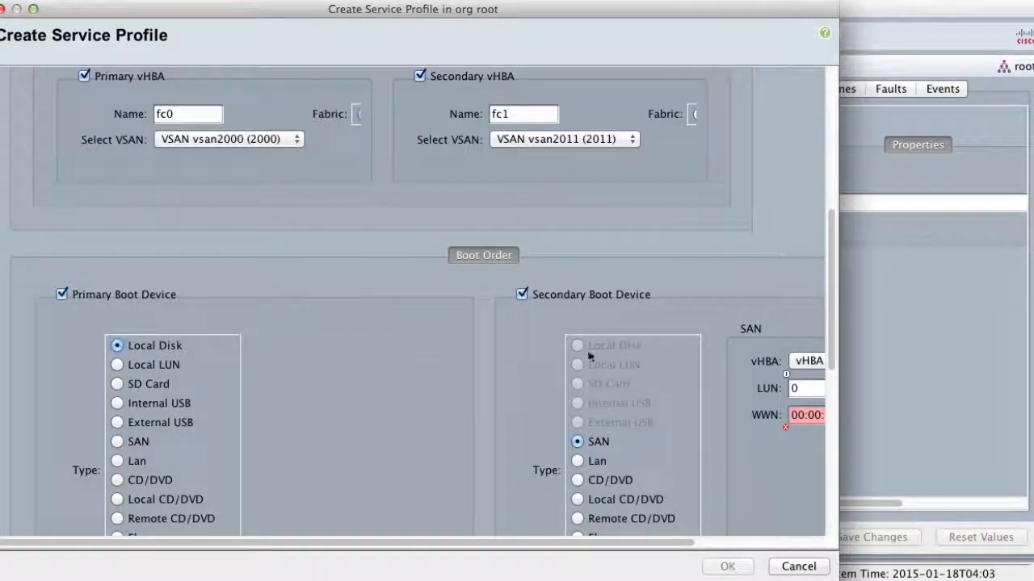
left_click(523, 293)
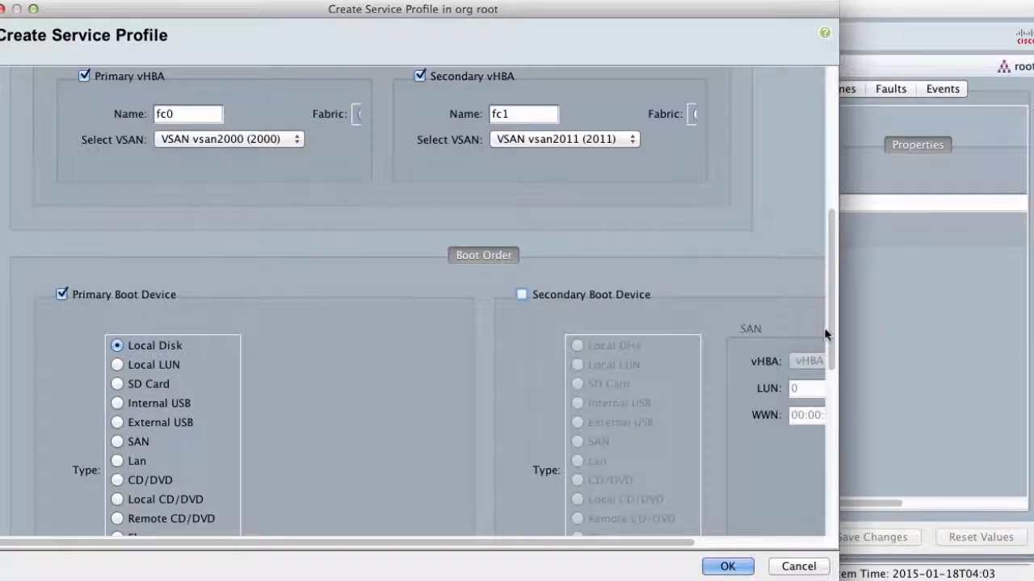
left_click(727, 567)
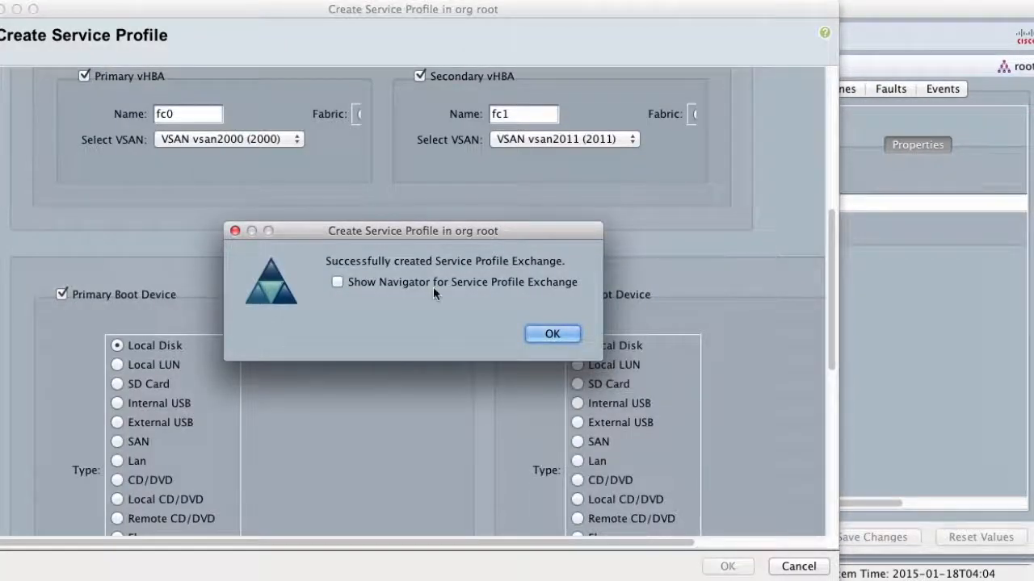
Dismiss the creation message and delete the Exchange service profile from the root organization
left_click(552, 333)
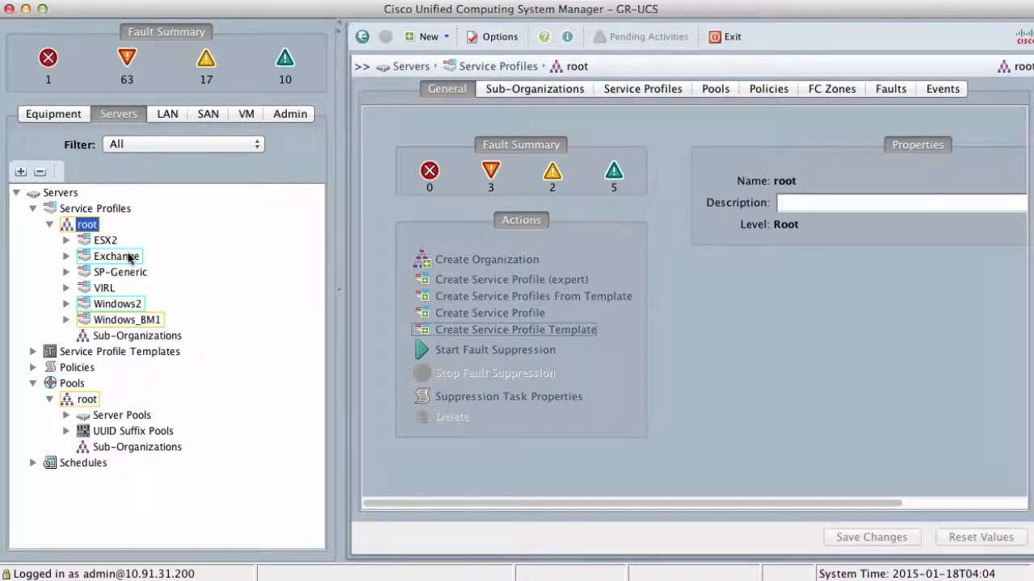
left_click(129, 257)
right_click(129, 257)
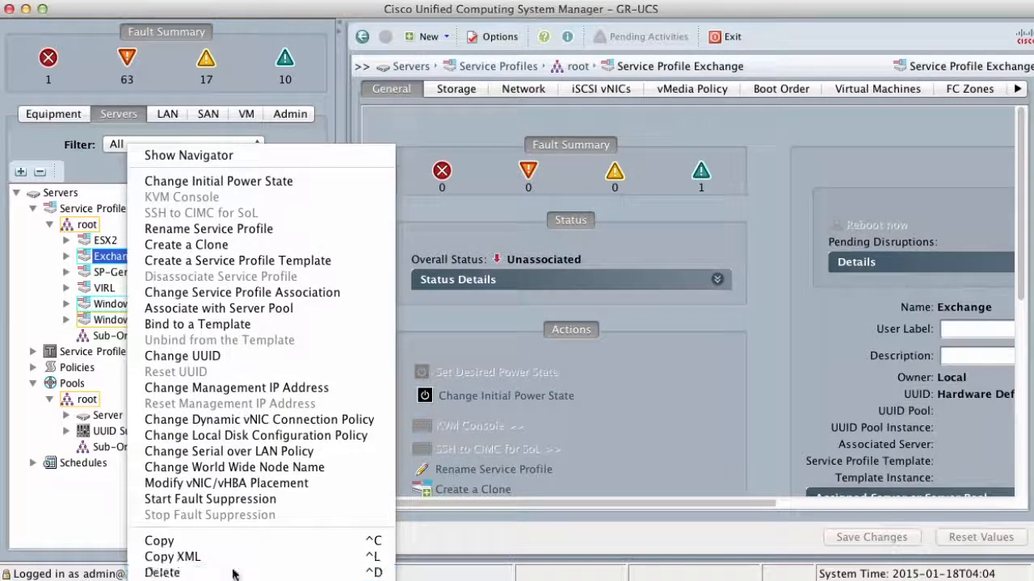
left_click(162, 573)
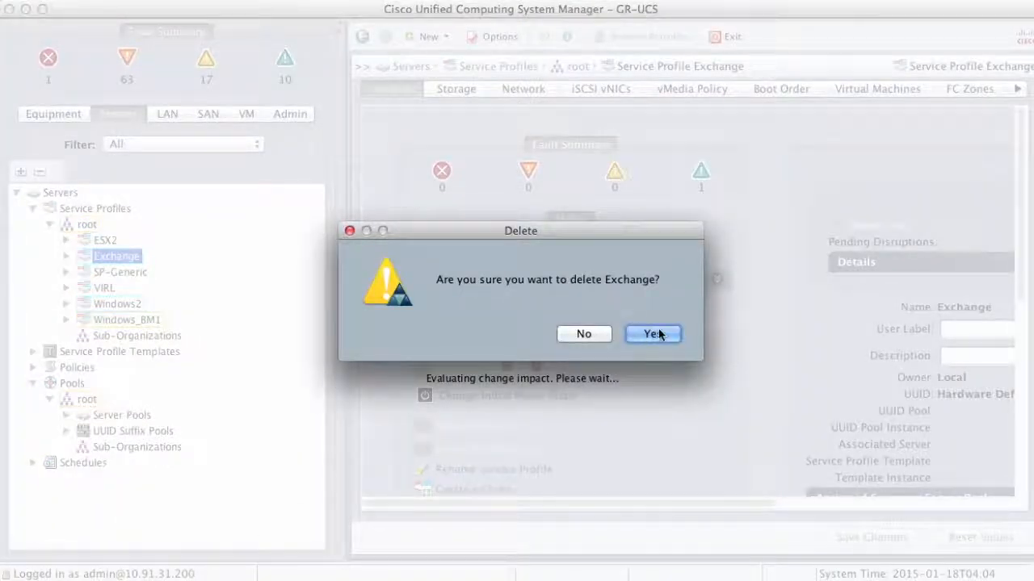
left_click(656, 334)
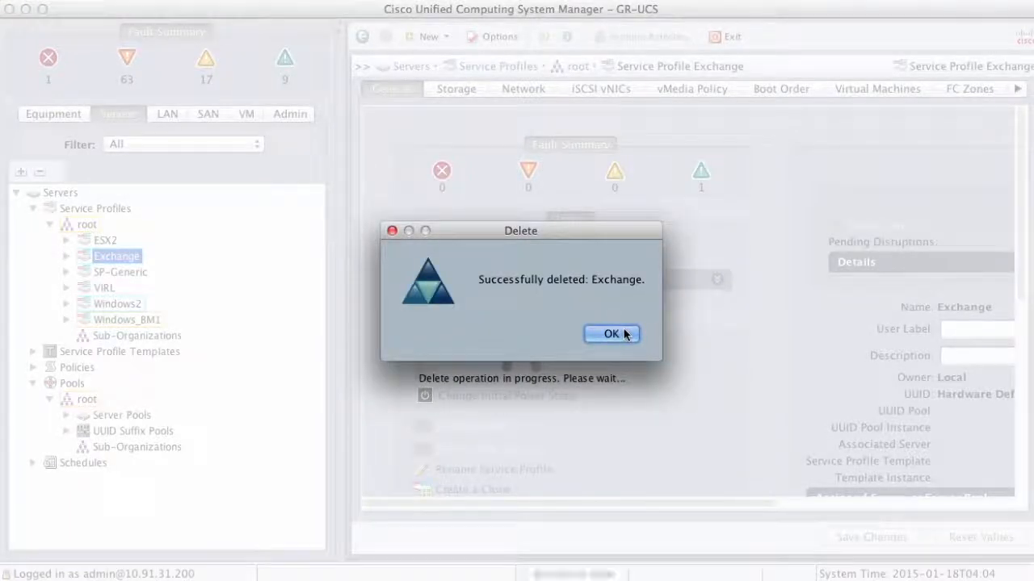
left_click(623, 333)
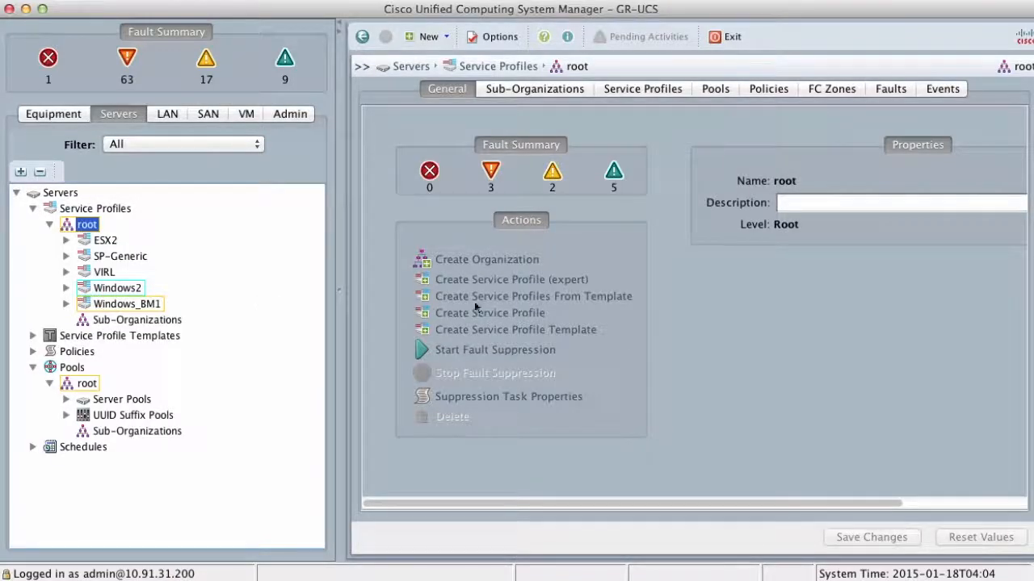
Start an expert service profile in the root organization and name it Exchange
left_click(521, 281)
type("Ex")
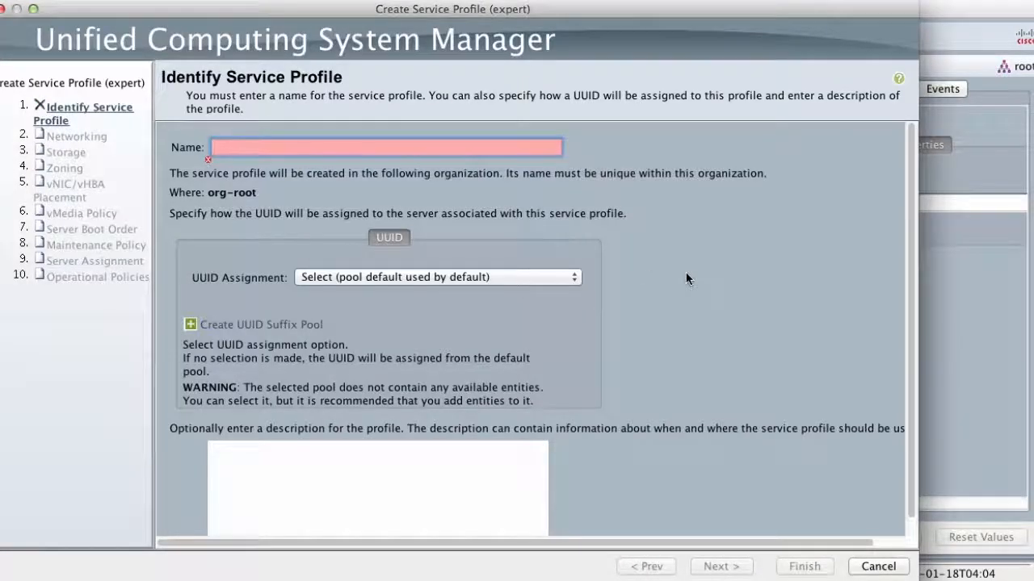
type("change")
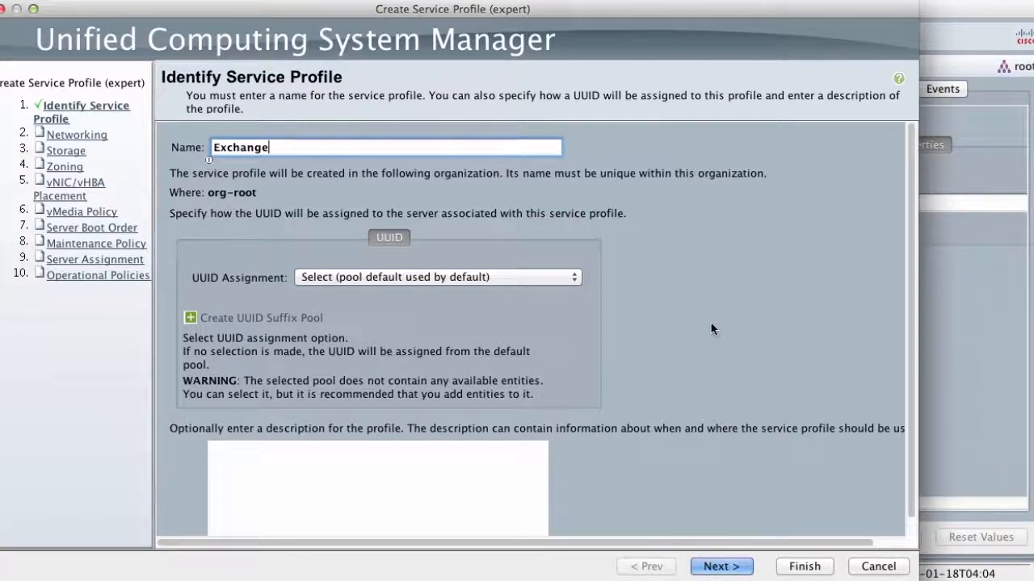
Start a UUID suffix pool named ServerUUID_POOL with derived prefix and default assignment order, and proceed to its UUID blocks
scroll(711, 323, "down", 1)
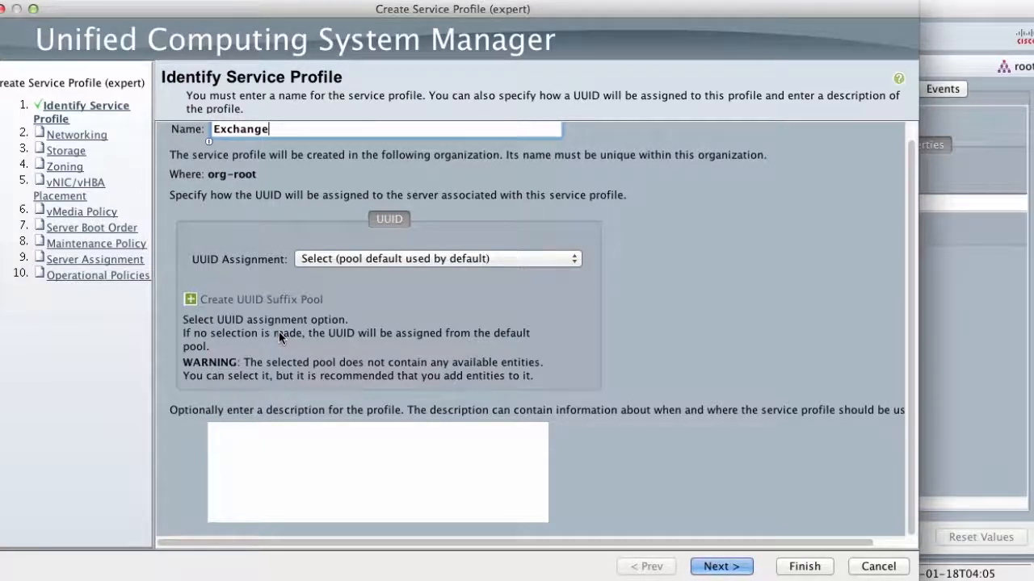
left_click(225, 299)
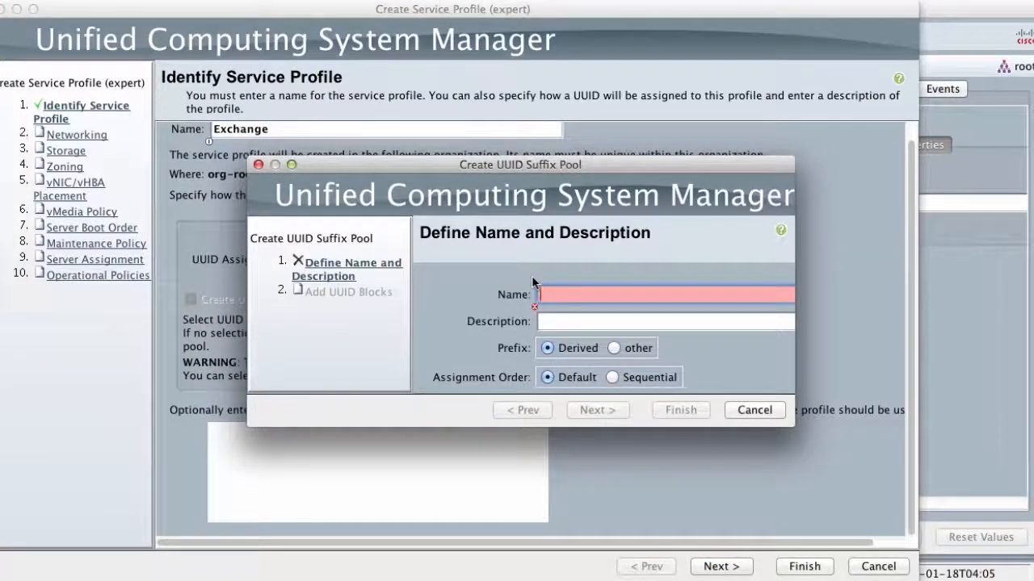
type("Serv")
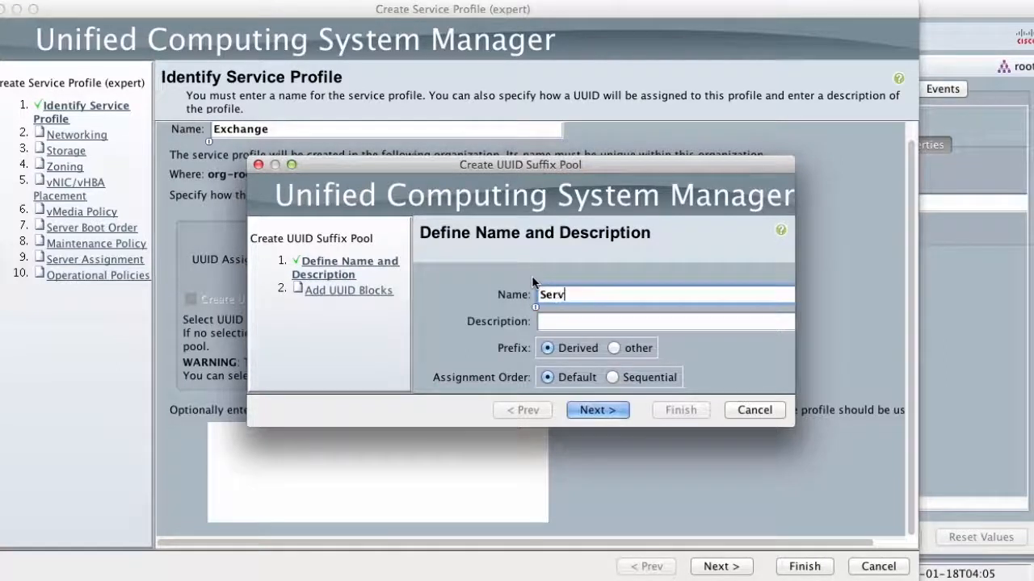
type("er UUID")
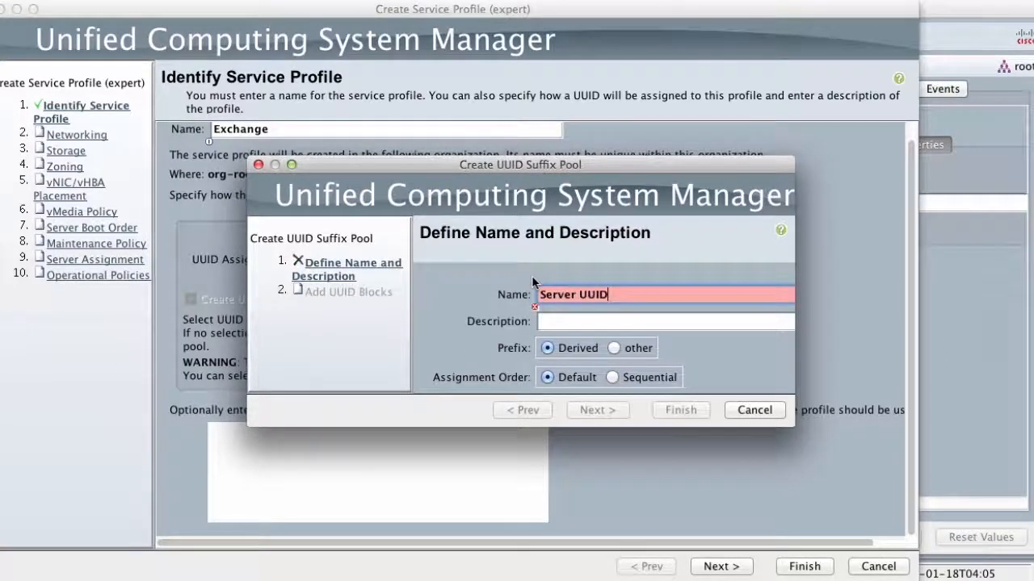
key("Left")
key("Left")
key("Left")
key("Left")
key("BackSpace")
key("End")
type("_POOL")
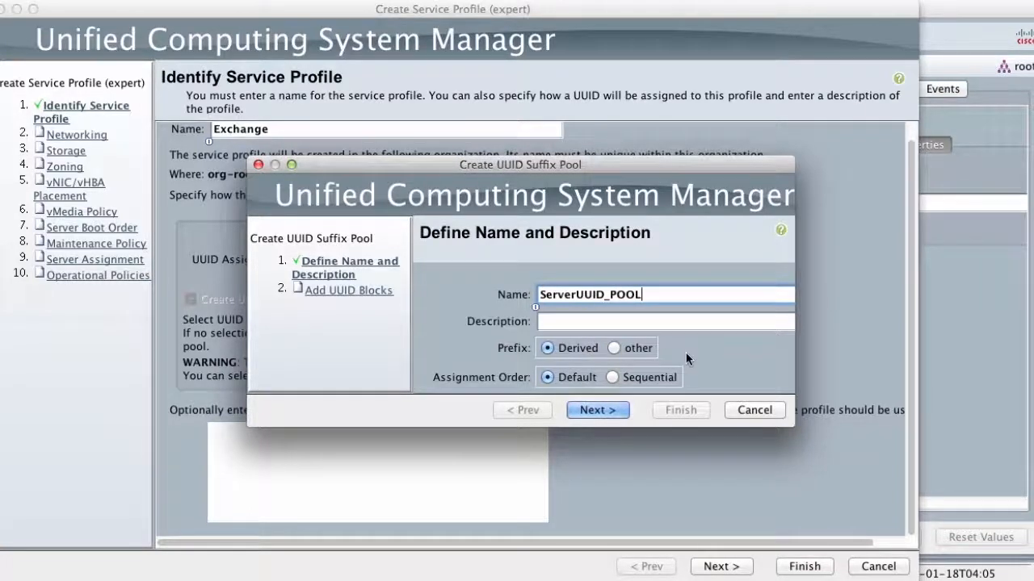
left_click_drag(790, 425, 886, 489)
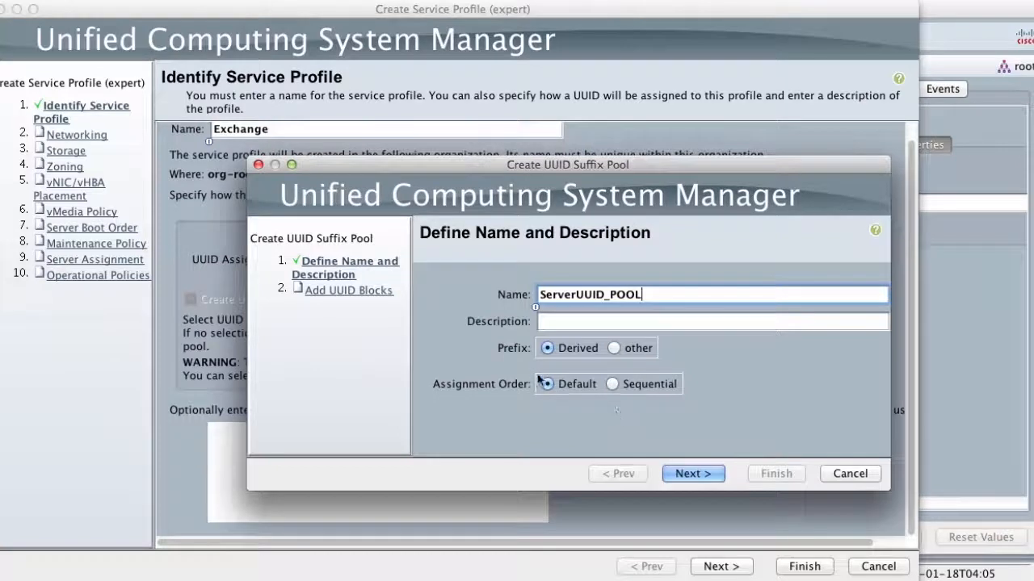
left_click(693, 474)
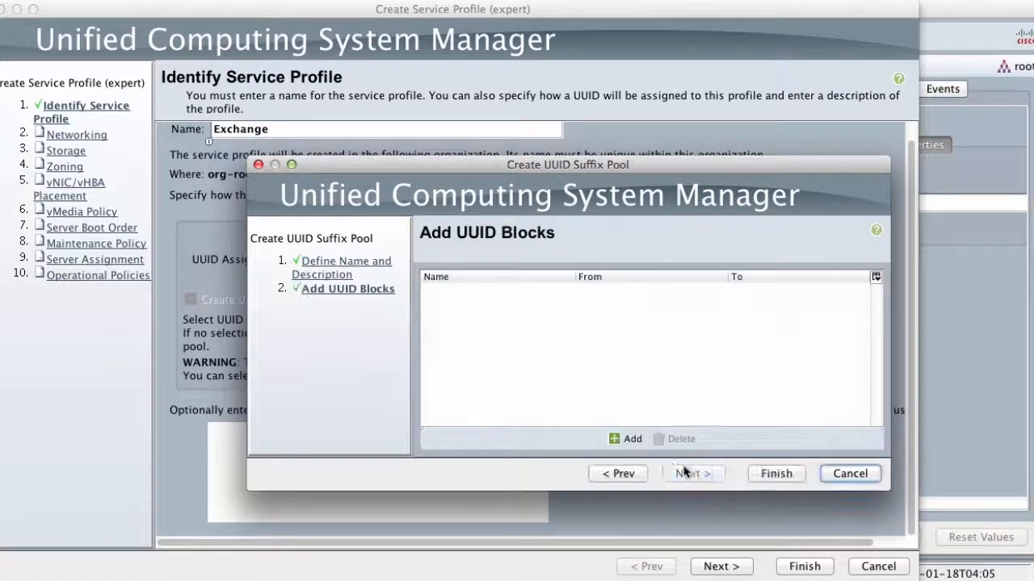
left_click(628, 441)
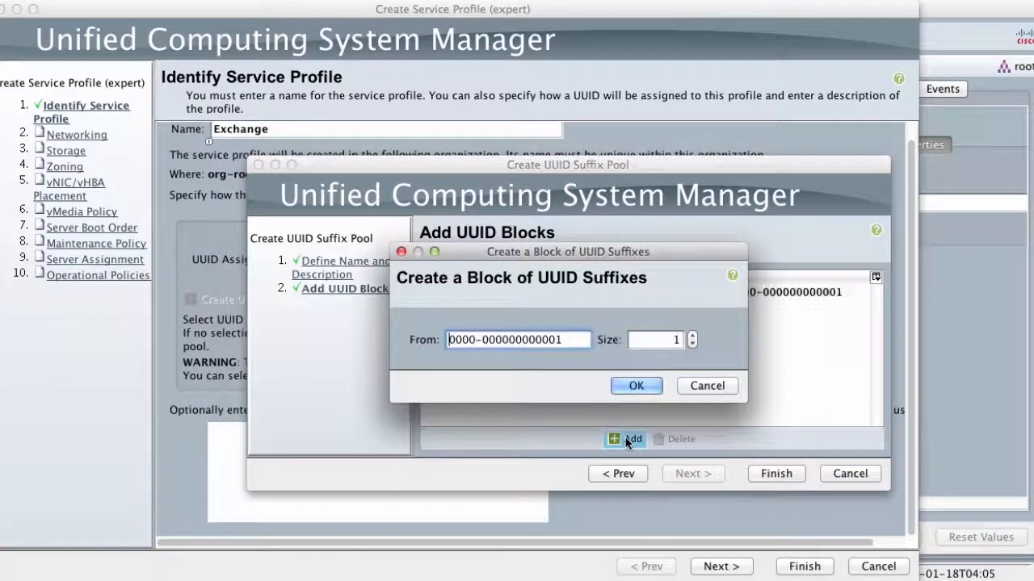
left_click(663, 338)
double_click(660, 340)
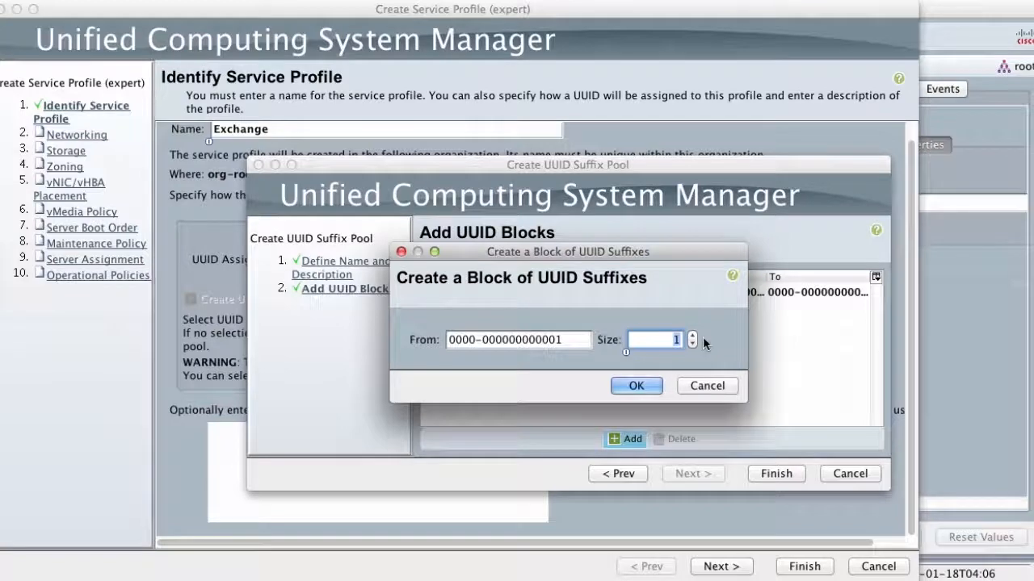
type("50")
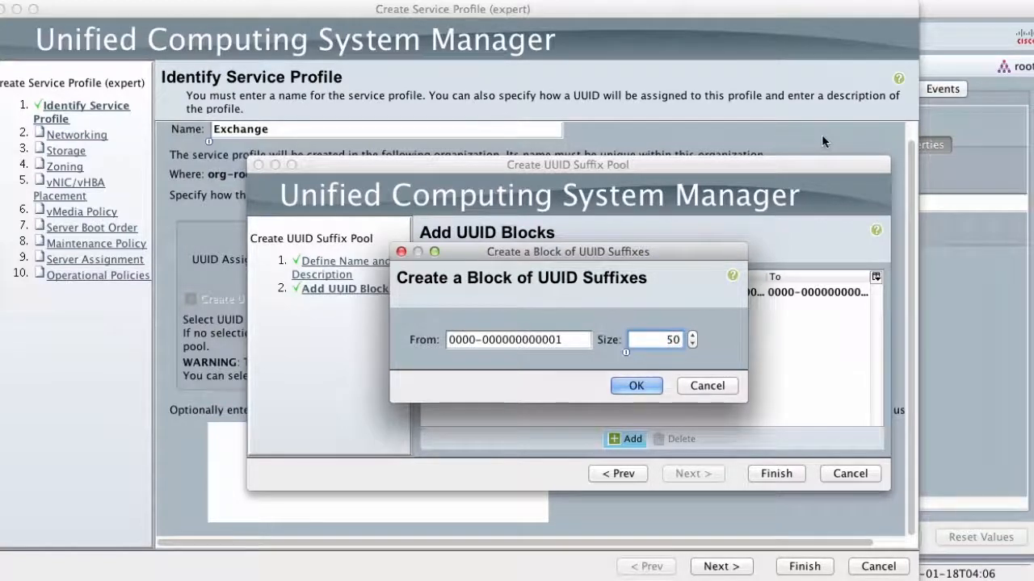
left_click(646, 386)
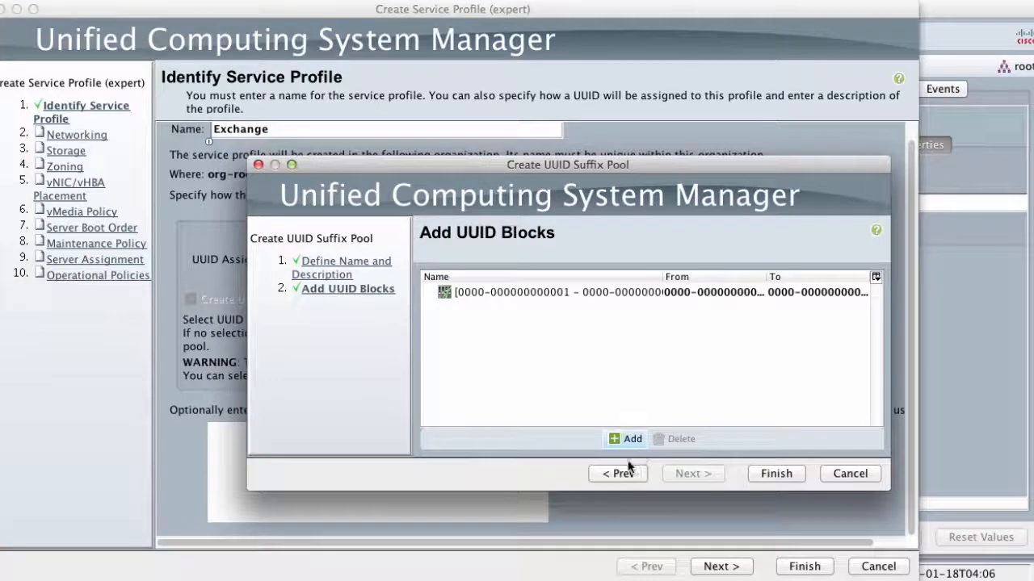
left_click(776, 473)
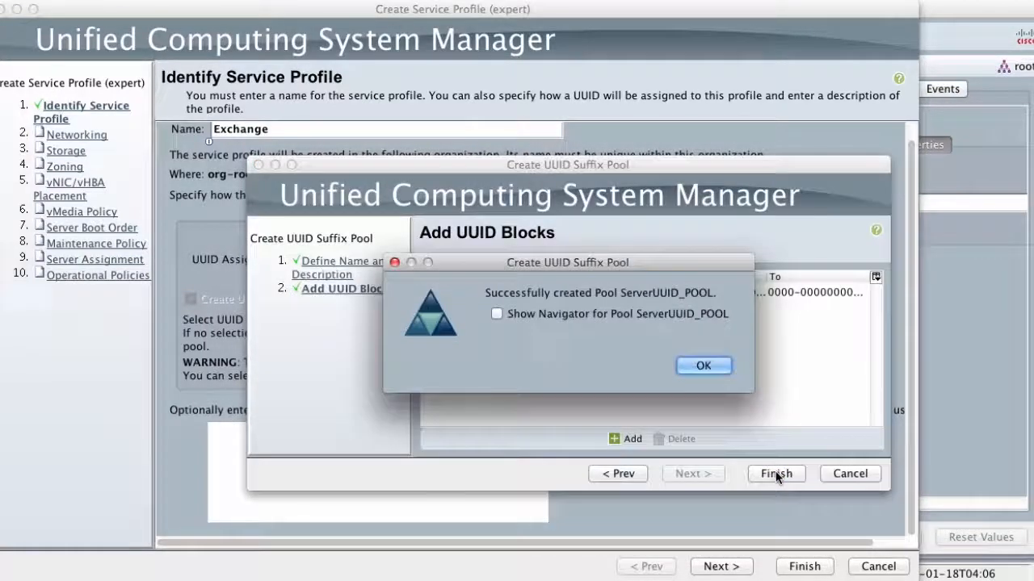
left_click(715, 366)
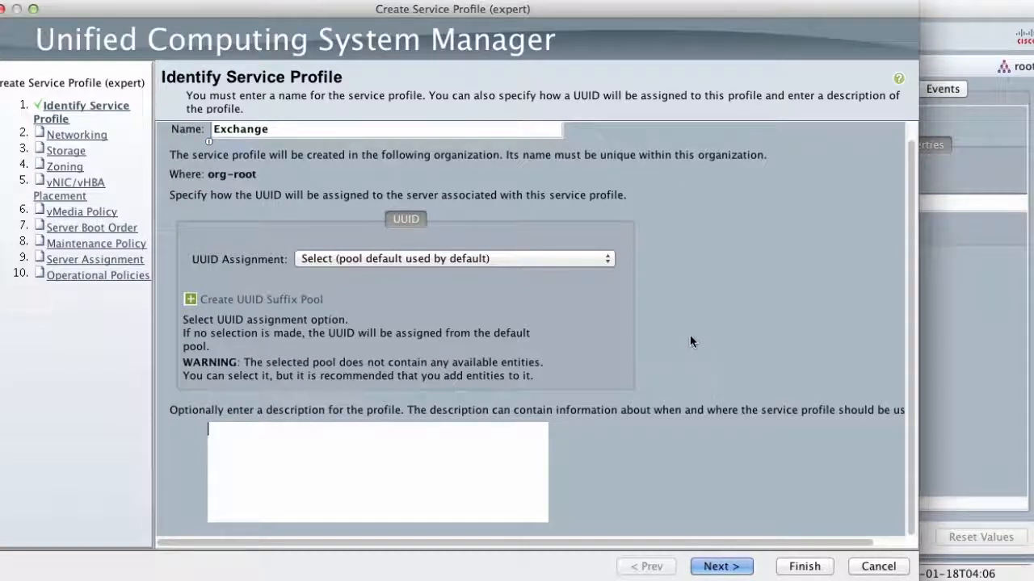
Assign the profile's UUID from ServerUUID_POOL and continue to the networking settings
left_click(597, 262)
scroll(579, 311, "down", 3)
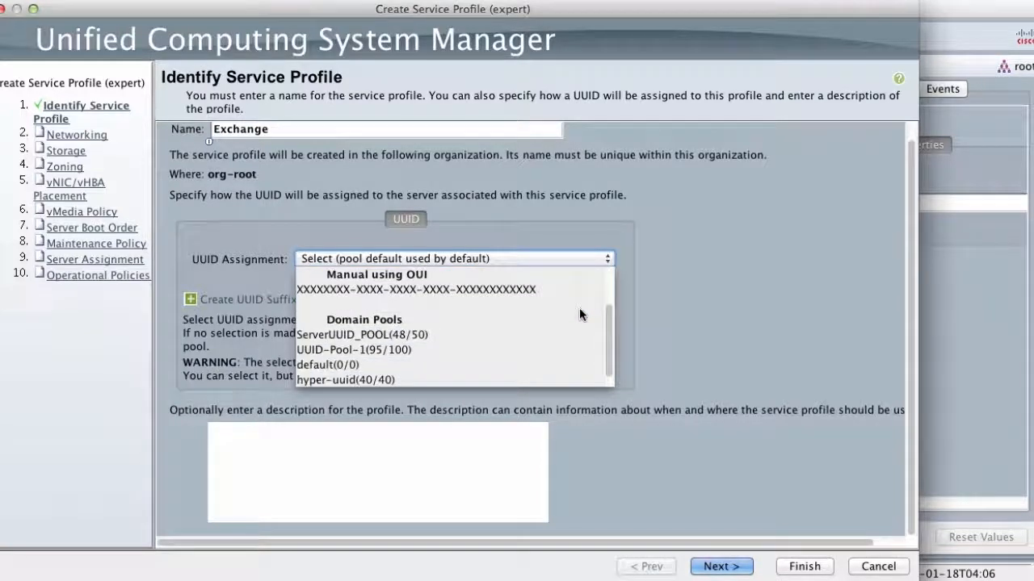
left_click(461, 338)
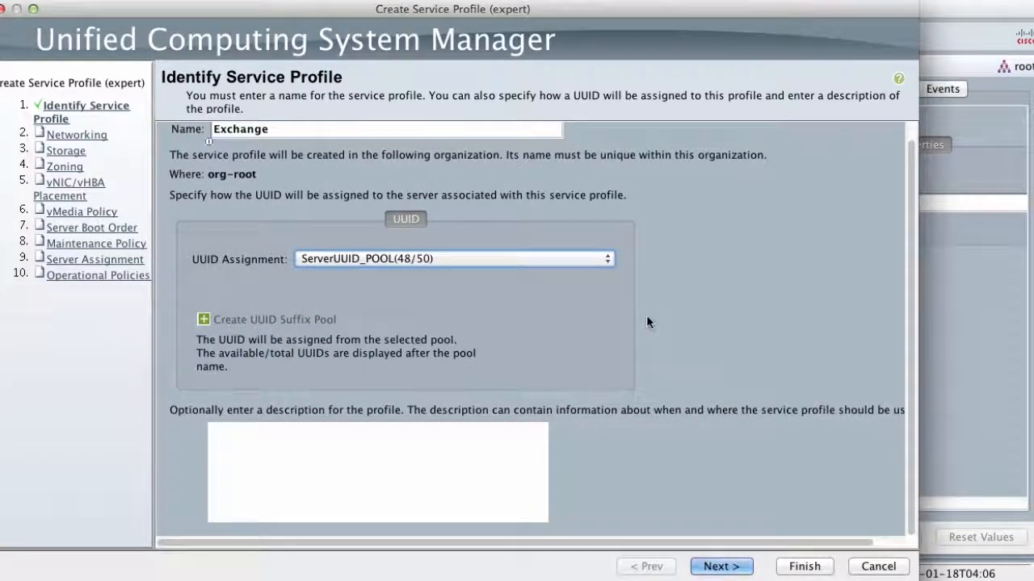
key("Return")
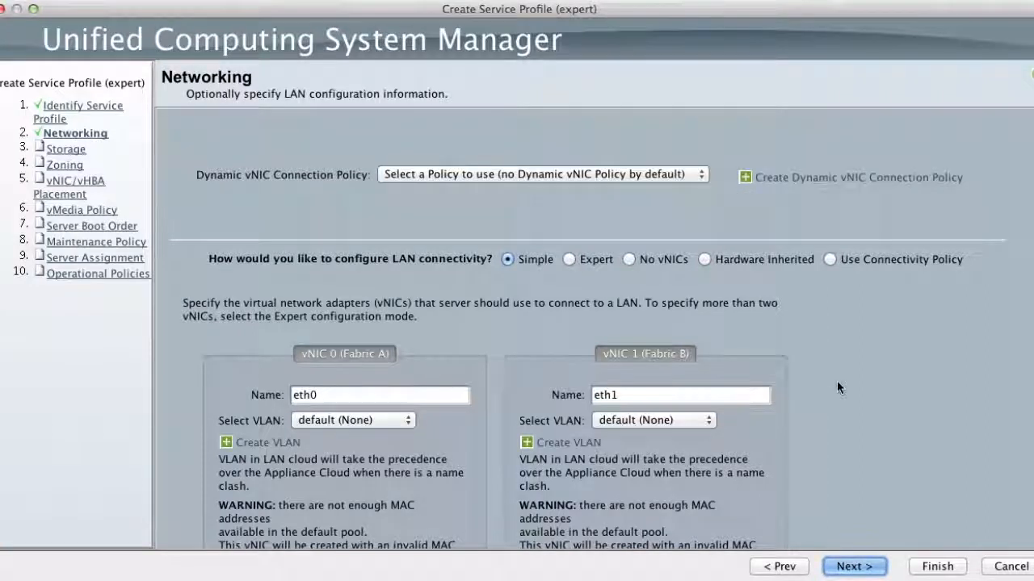
Assign the serverprod VLAN to both vNICs, eth0 on Fabric A and eth1 on Fabric B
scroll(837, 381, "down", 2)
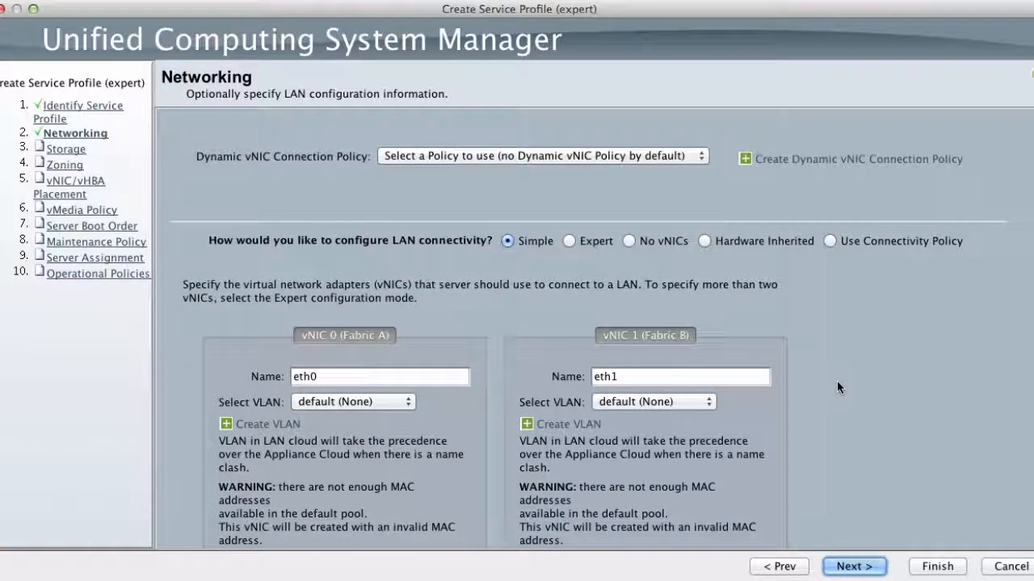
scroll(837, 382, "down", 2)
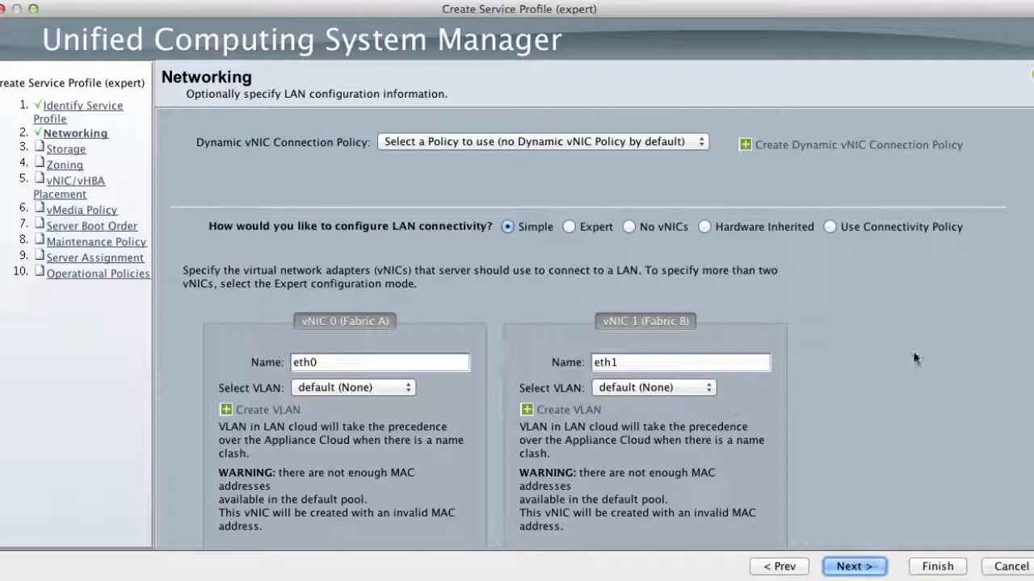
scroll(581, 343, "down", 3)
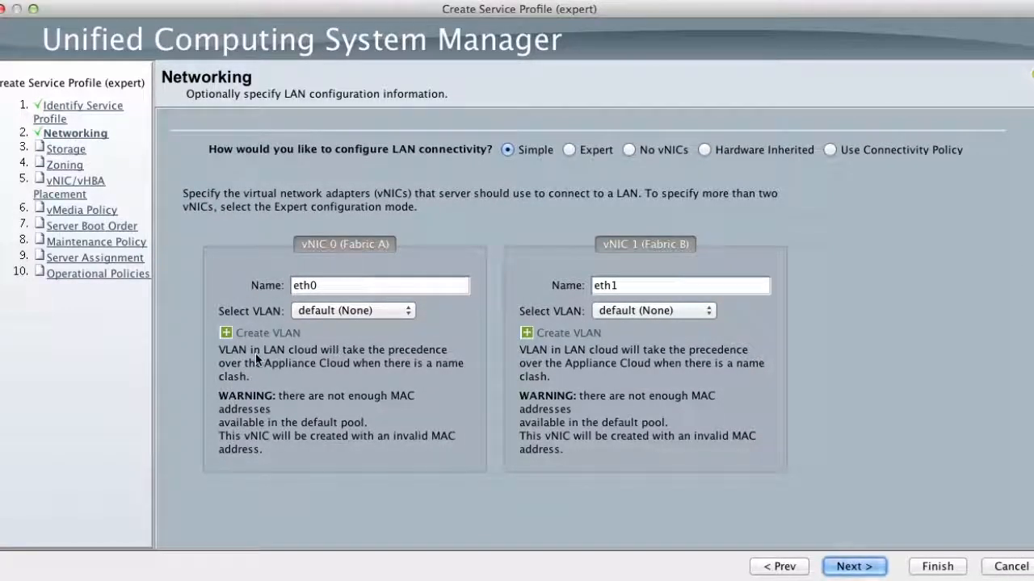
left_click(411, 311)
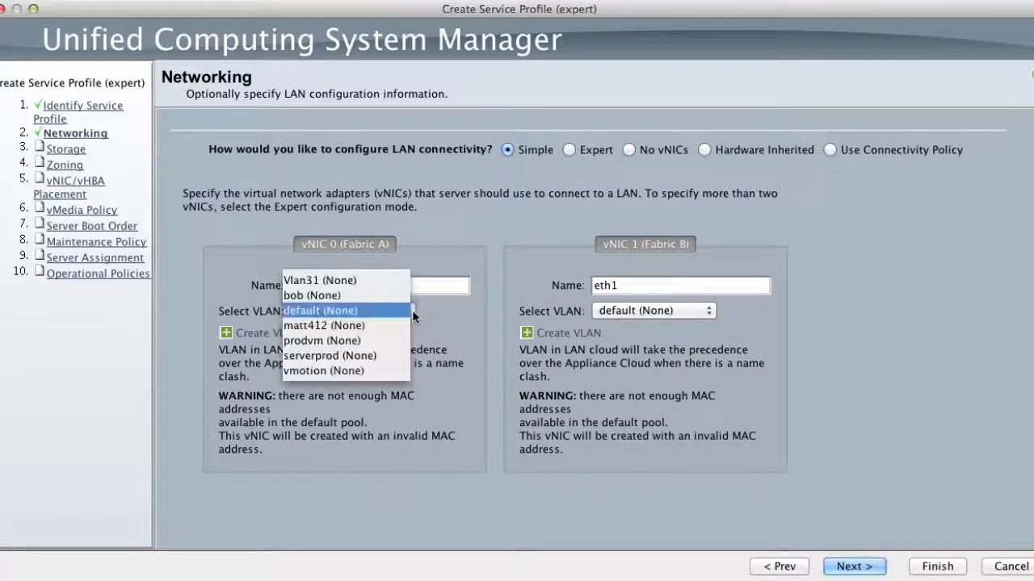
left_click(402, 354)
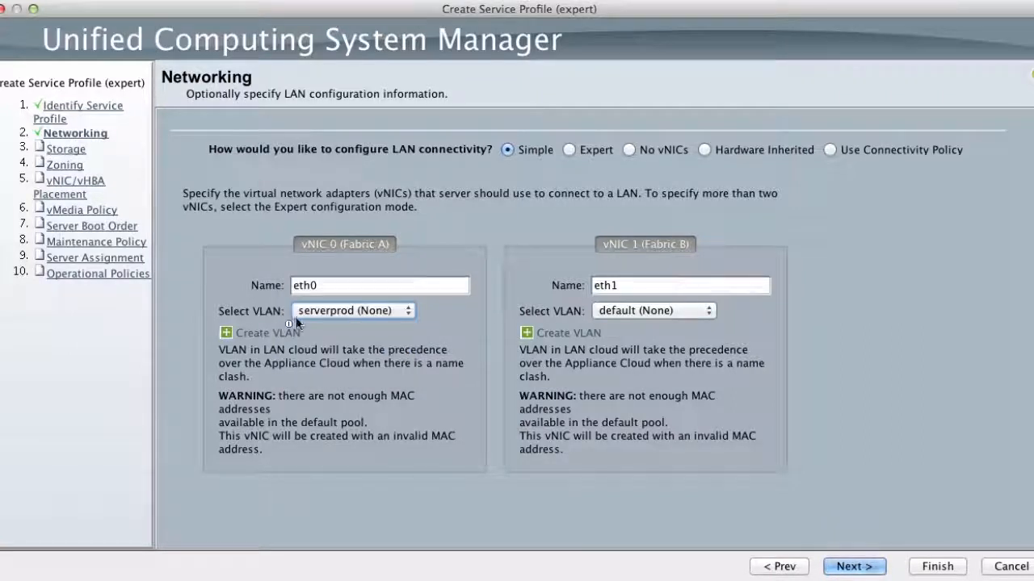
left_click(671, 310)
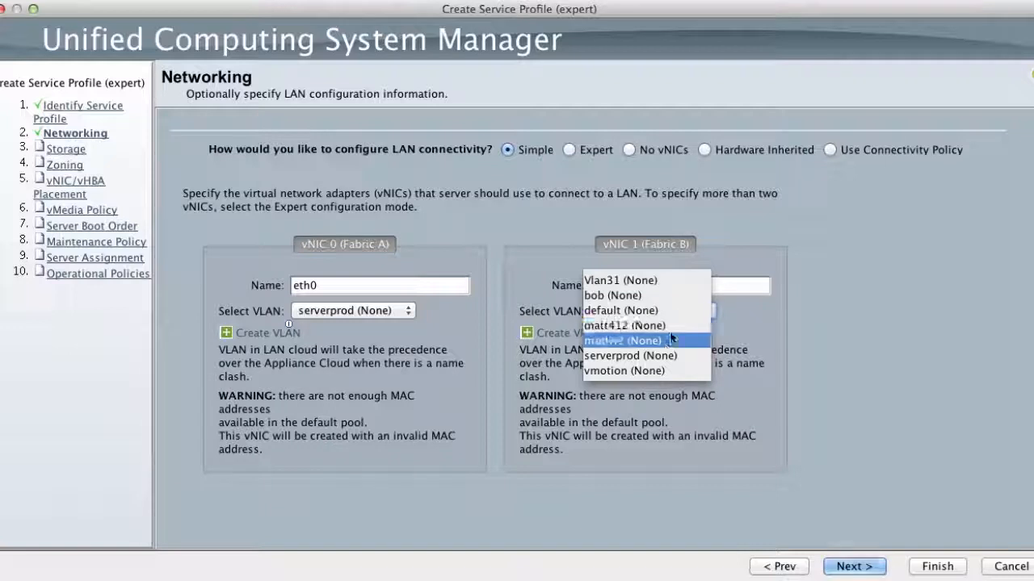
left_click(665, 354)
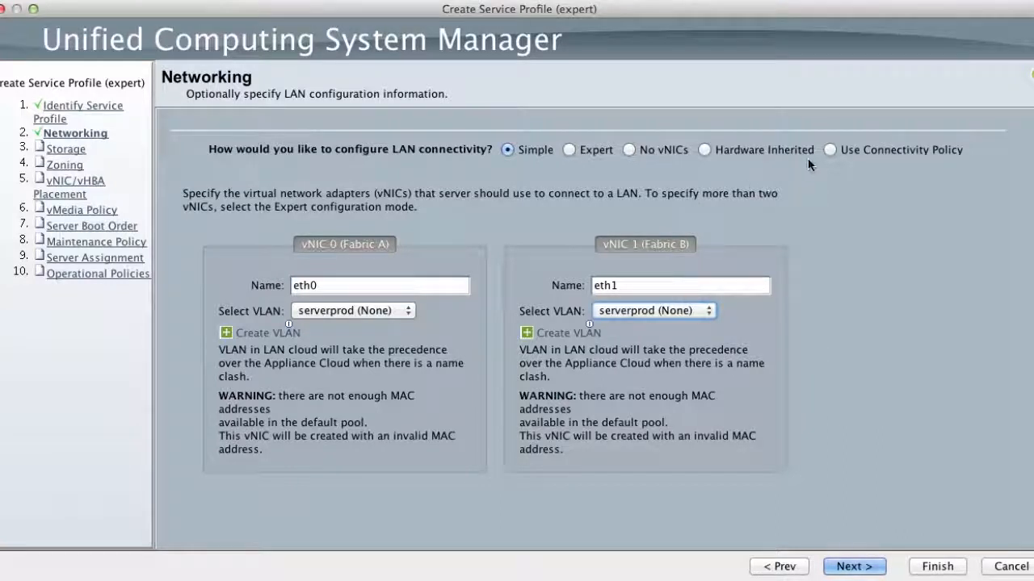
Switch LAN connectivity to a connectivity policy and start a new LAN connectivity policy named Exchange_Conn
left_click(833, 149)
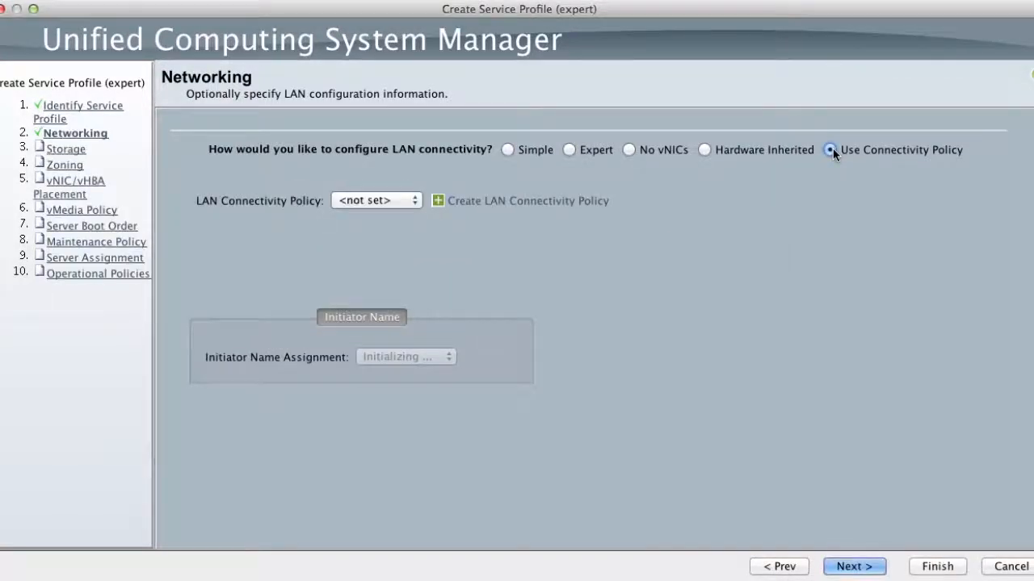
left_click(413, 202)
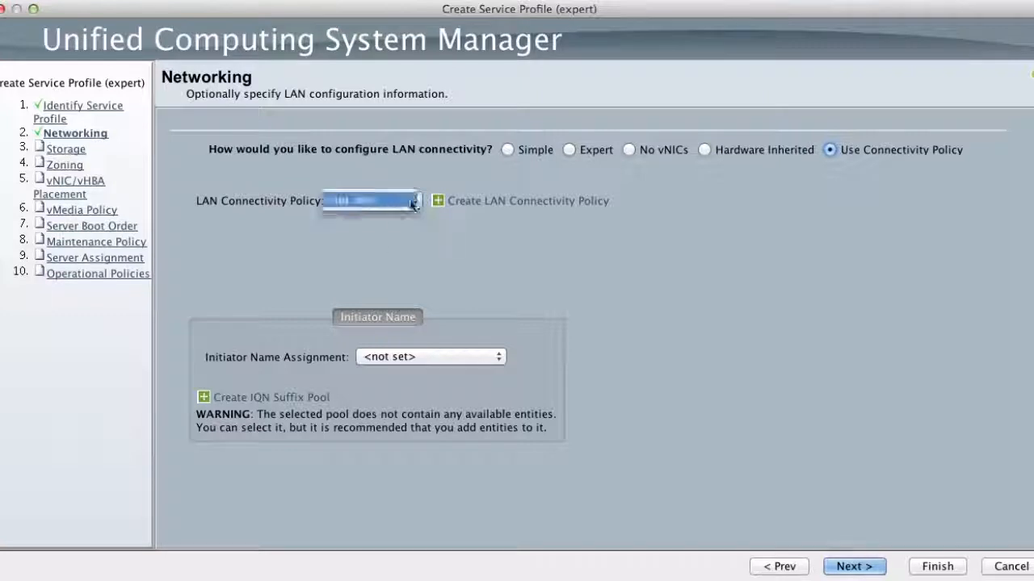
left_click(414, 202)
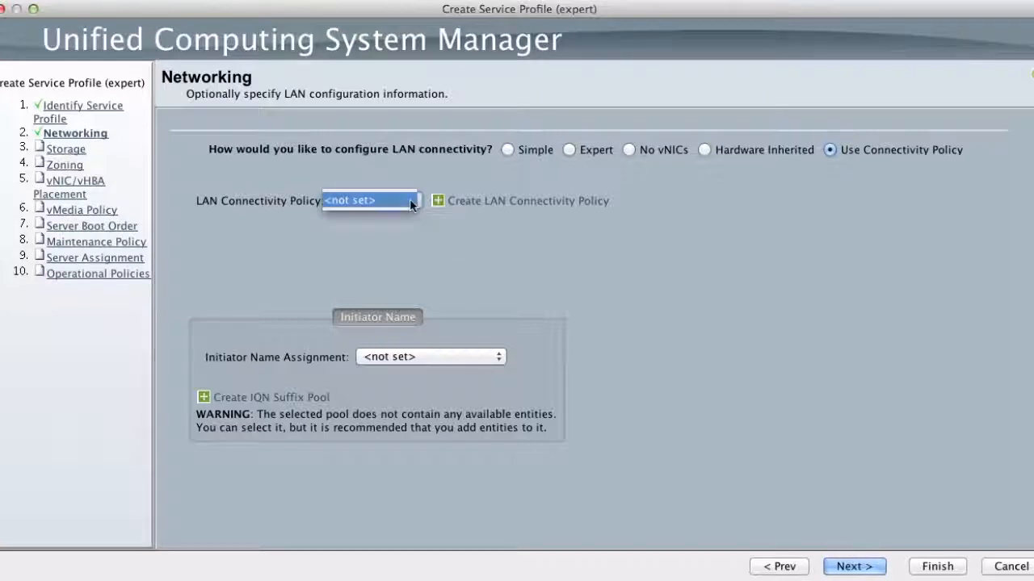
left_click(473, 203)
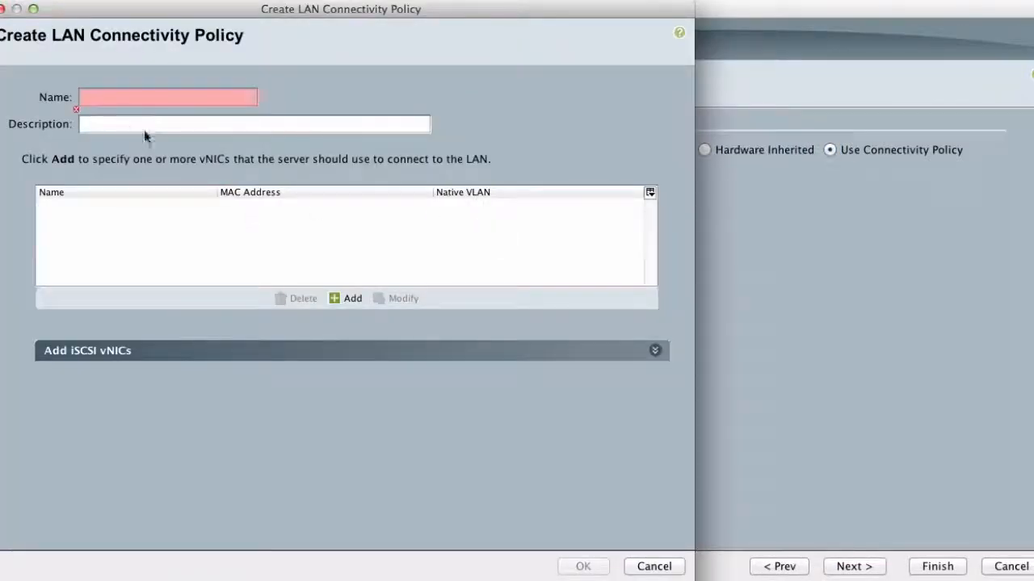
left_click(180, 95)
type("Exhan")
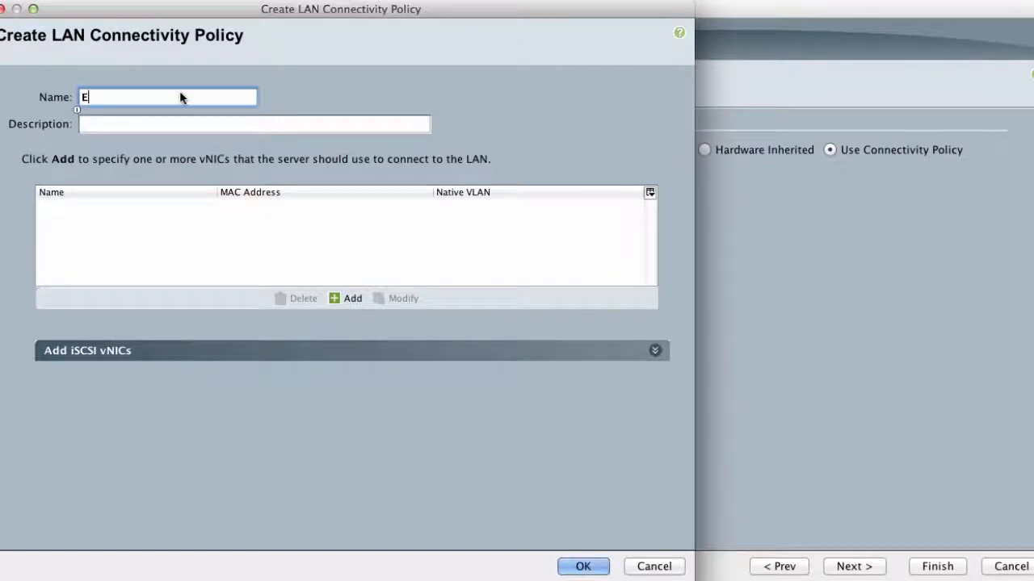
key("BackSpace")
key("BackSpace")
key("BackSpace")
type("change_Conn")
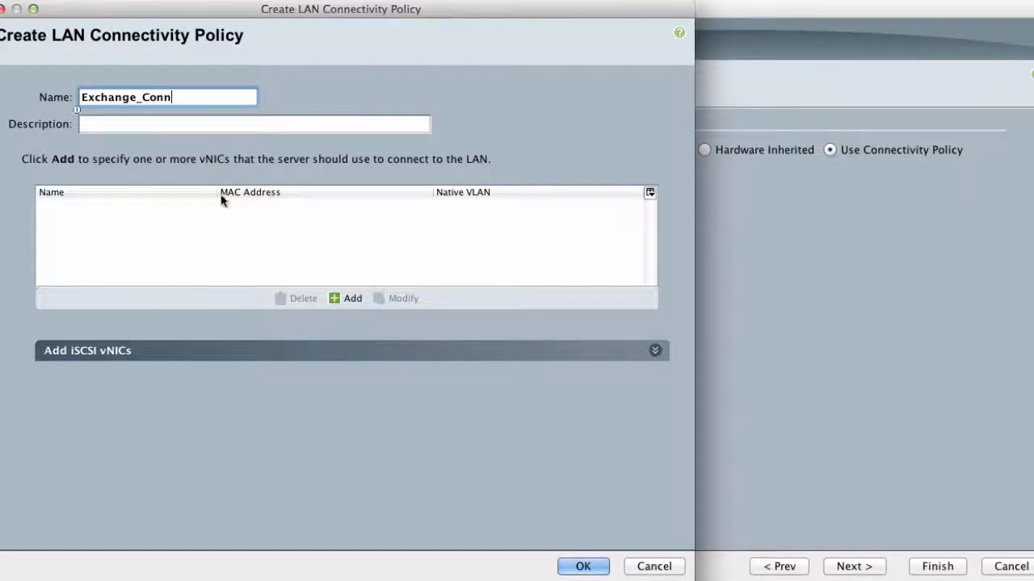
Start adding a vNIC named eth0 to the Exchange_Conn policy
left_click(334, 299)
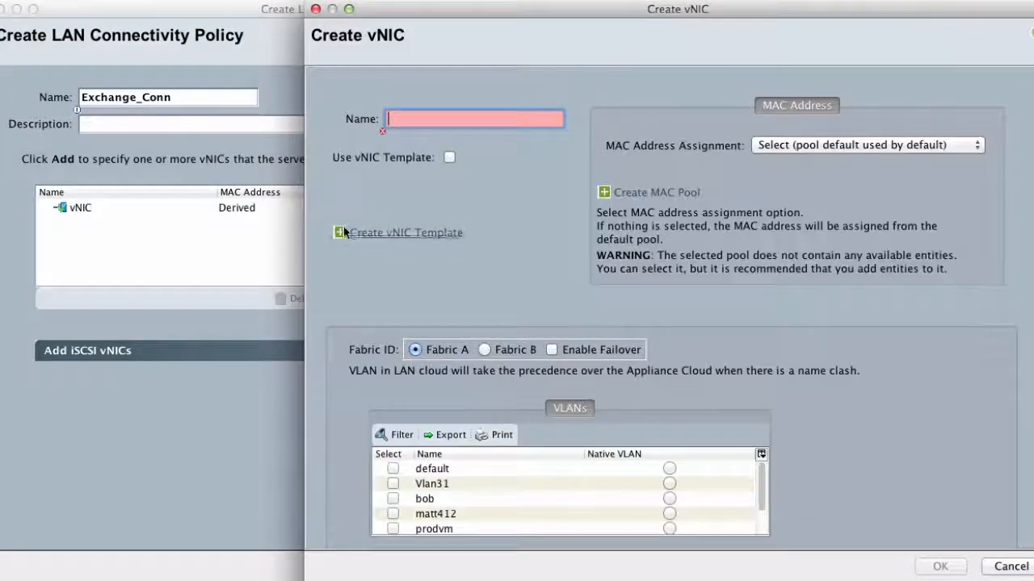
type("eth")
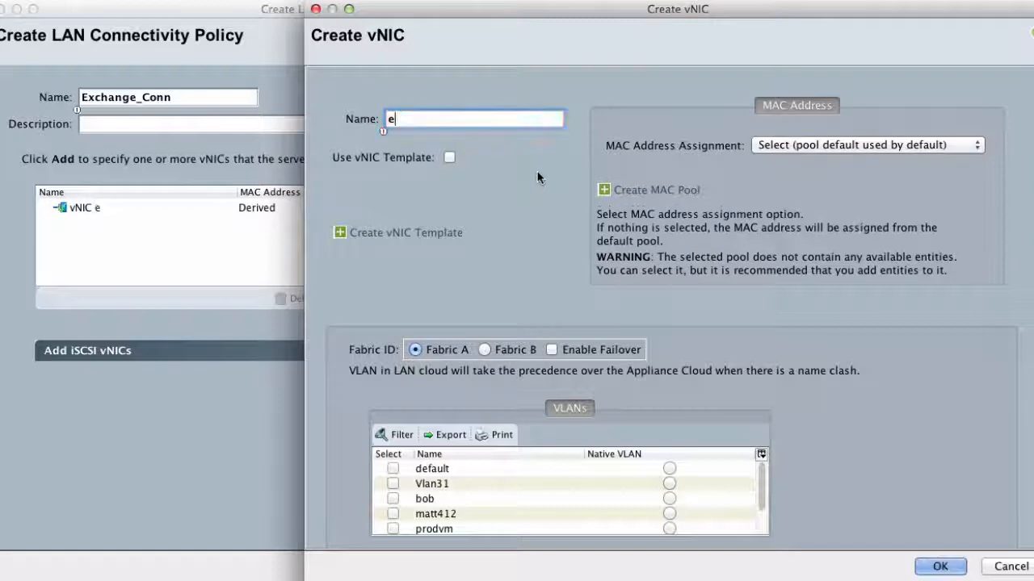
type("0")
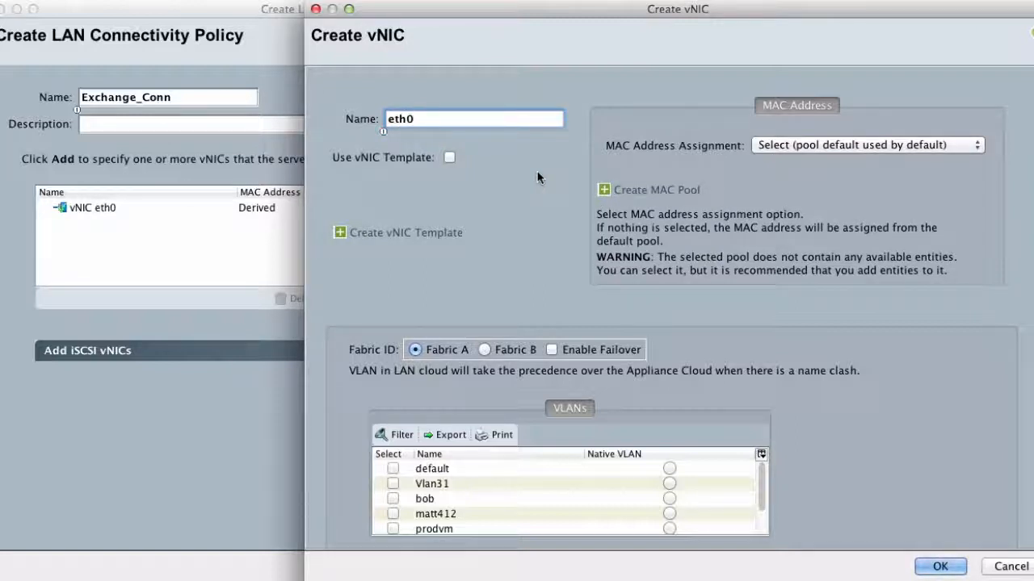
Start a vNIC template named Exchange_E0 on Fabric A with failover enabled
left_click(407, 234)
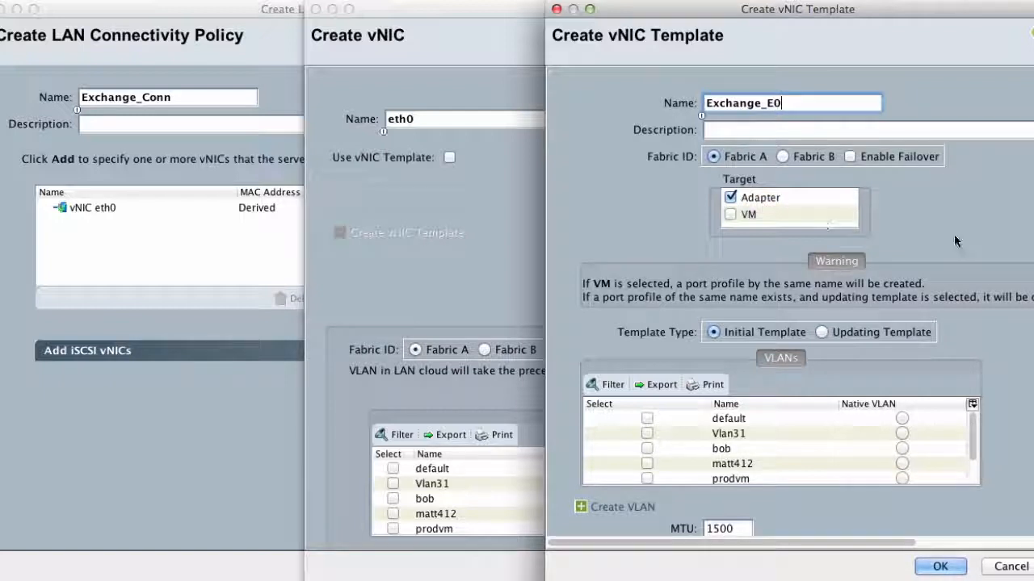
scroll(954, 240, "down", 1)
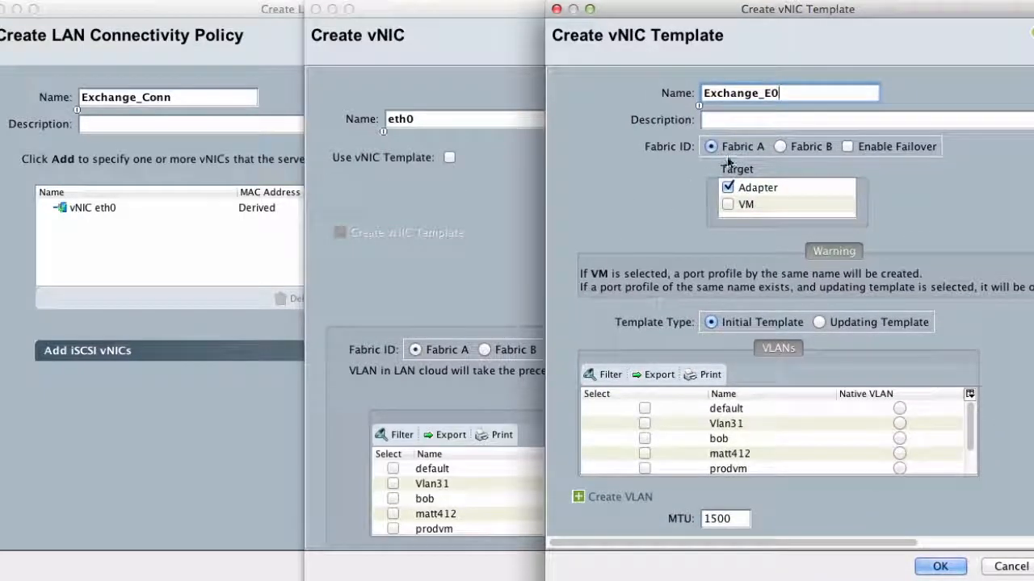
left_click(847, 147)
Select only the serverprod VLAN for the Exchange_E0 template and finish creating the template
scroll(929, 222, "down", 3)
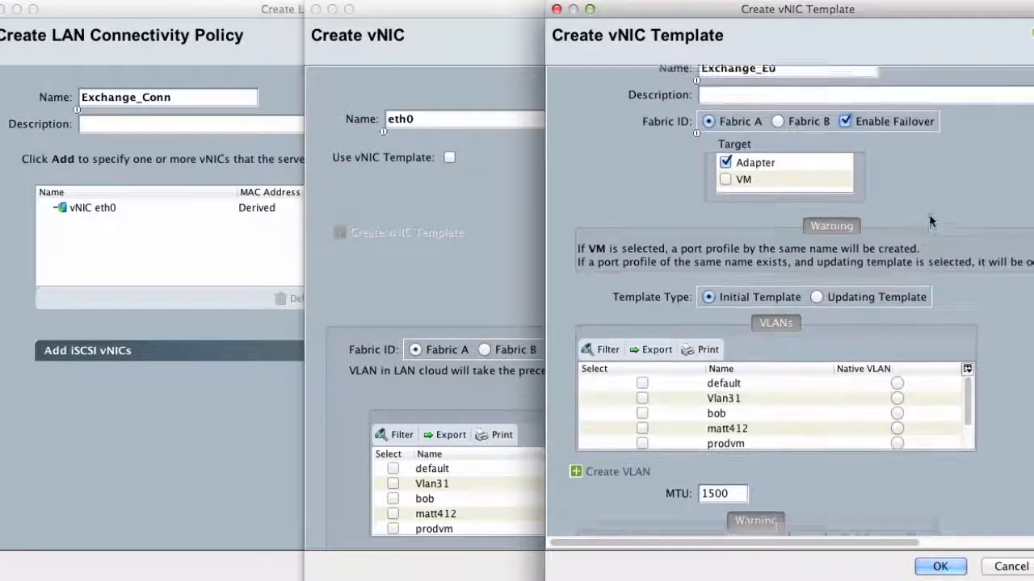
scroll(930, 221, "down", 5)
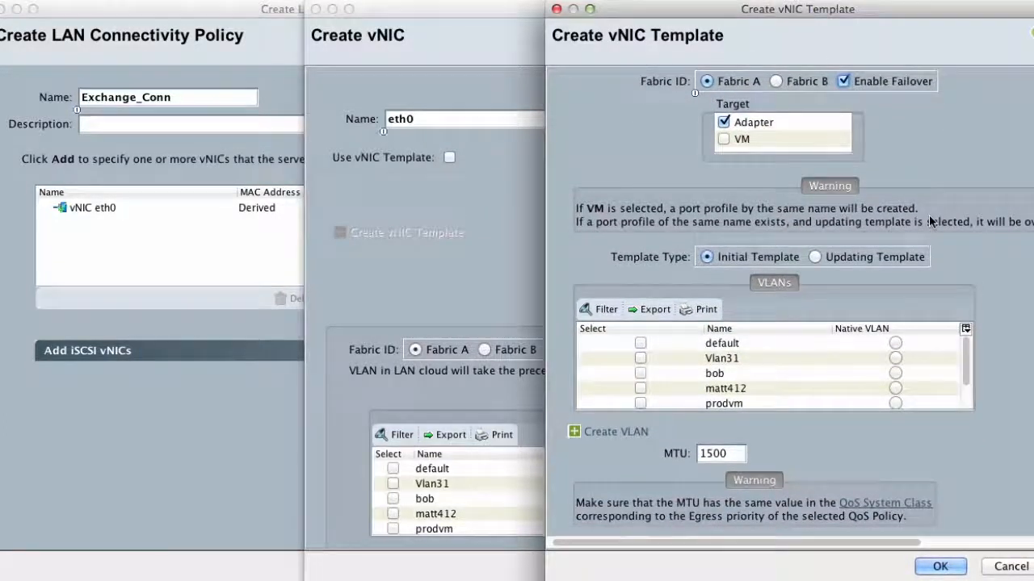
scroll(930, 221, "down", 4)
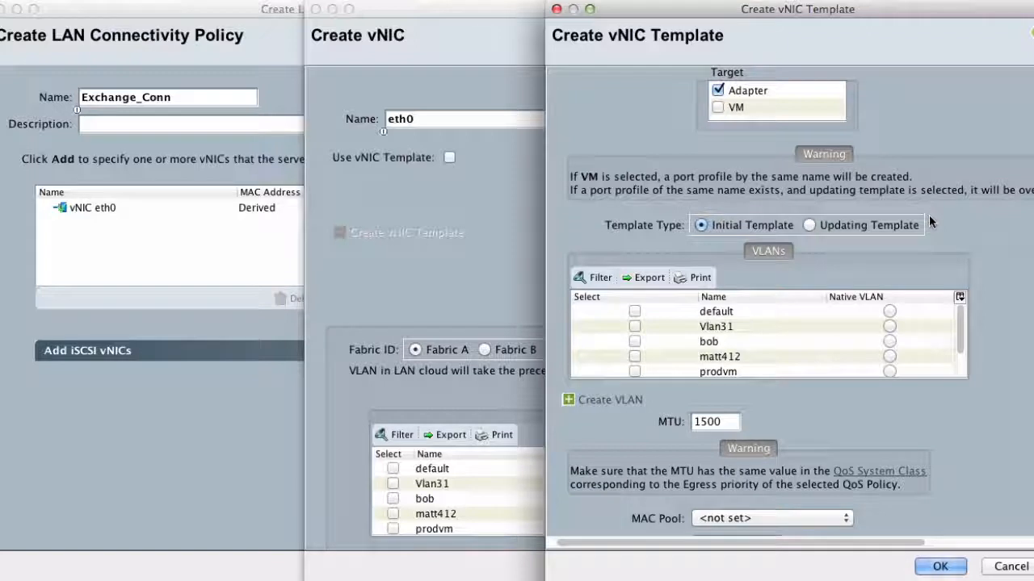
scroll(775, 329, "down", 2)
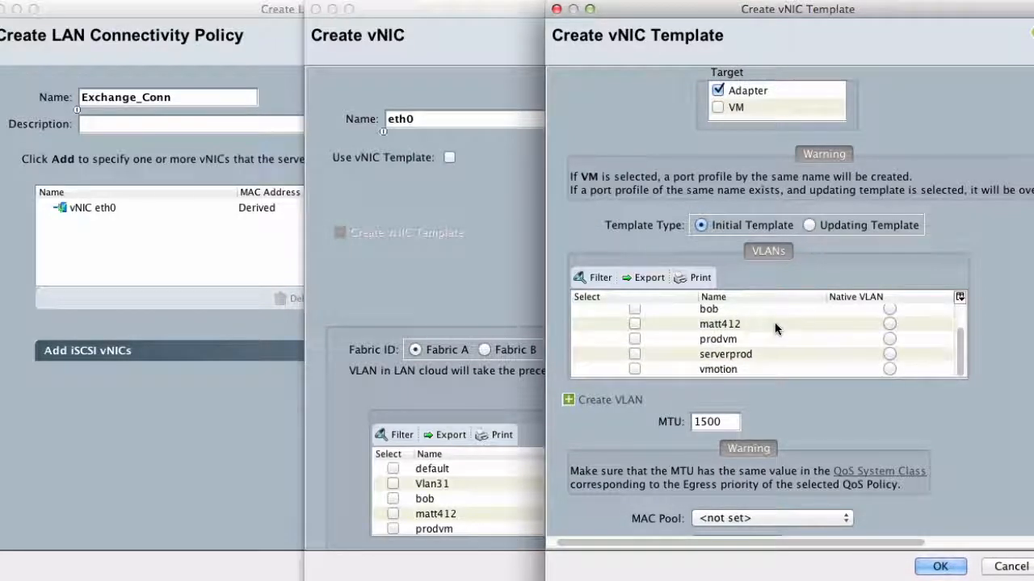
left_click(635, 340)
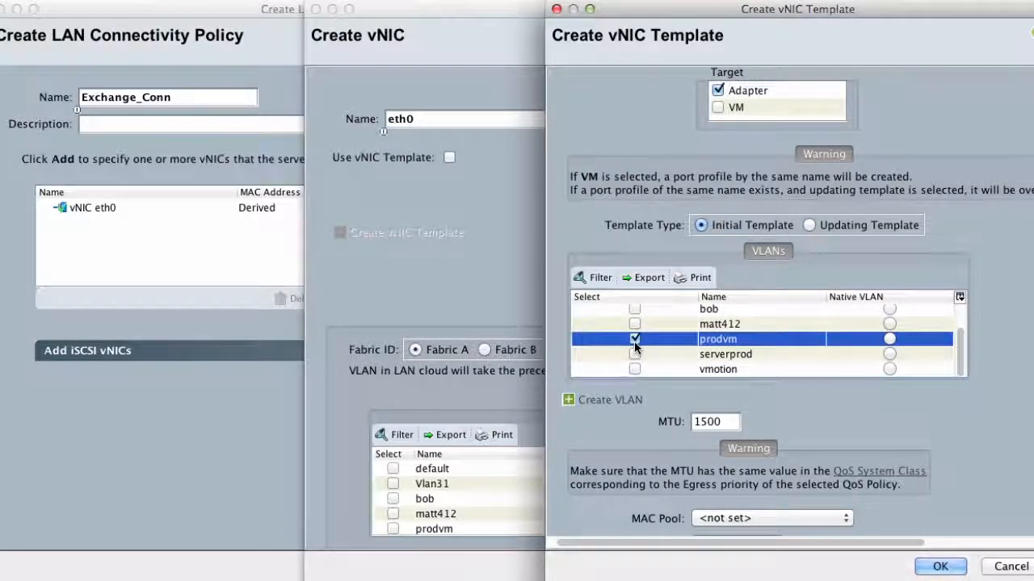
left_click(635, 354)
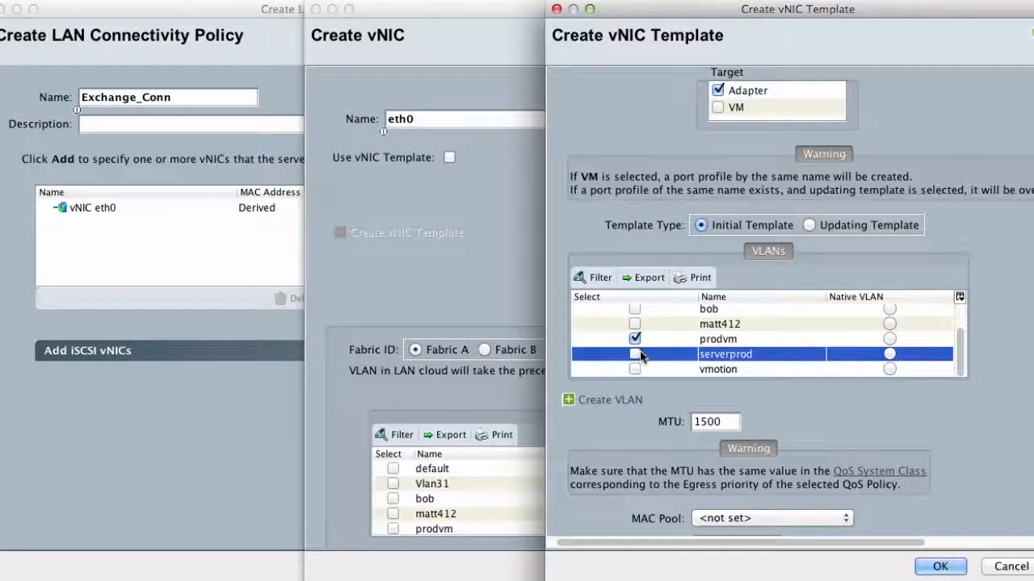
left_click(634, 339)
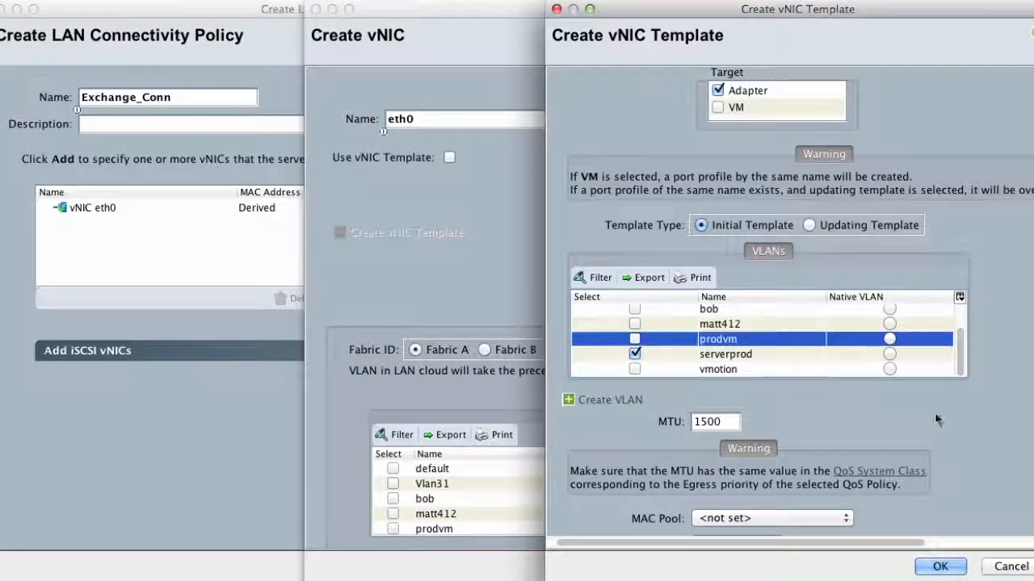
scroll(935, 412, "down", 5)
scroll(986, 255, "up", 2)
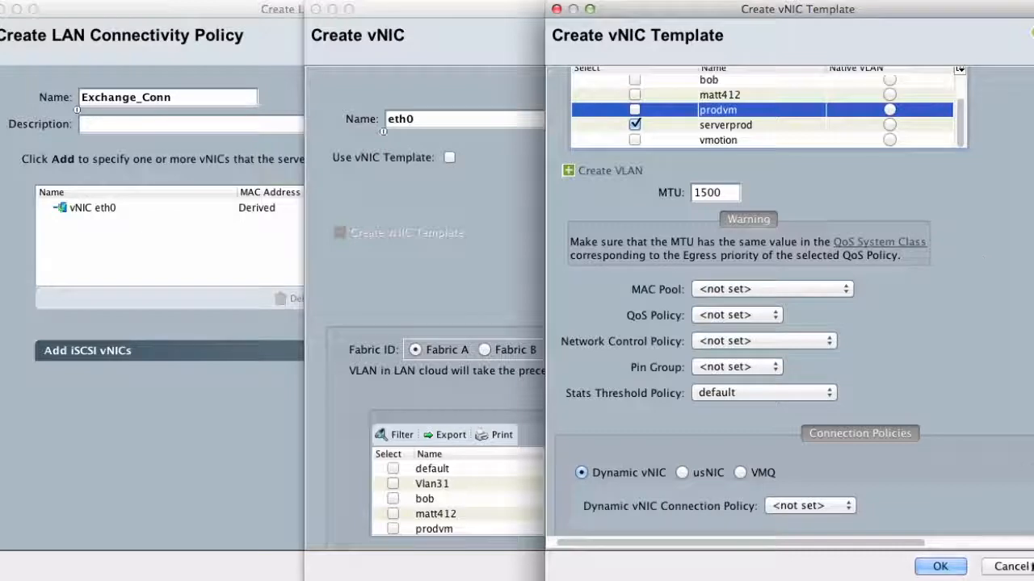
left_click(944, 567)
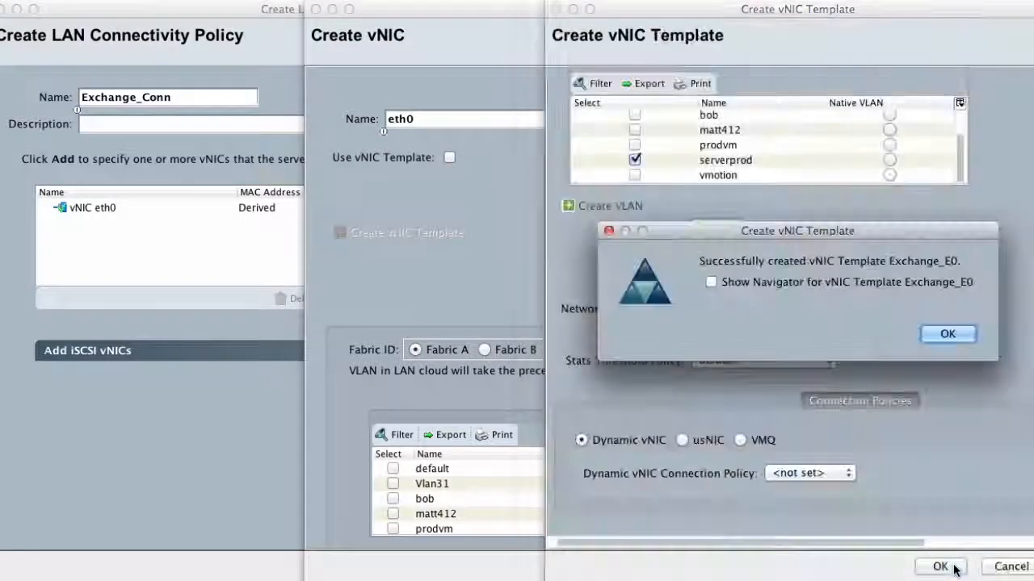
left_click(947, 333)
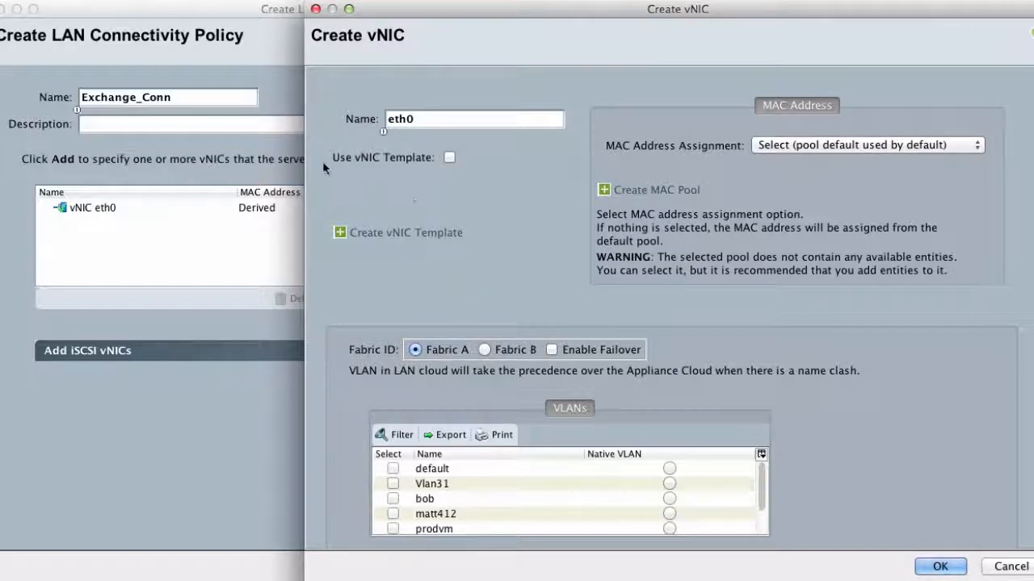
Base eth0 on the Exchange_E0 template with the Windows adapter policy and add it to the connectivity policy
left_click(450, 158)
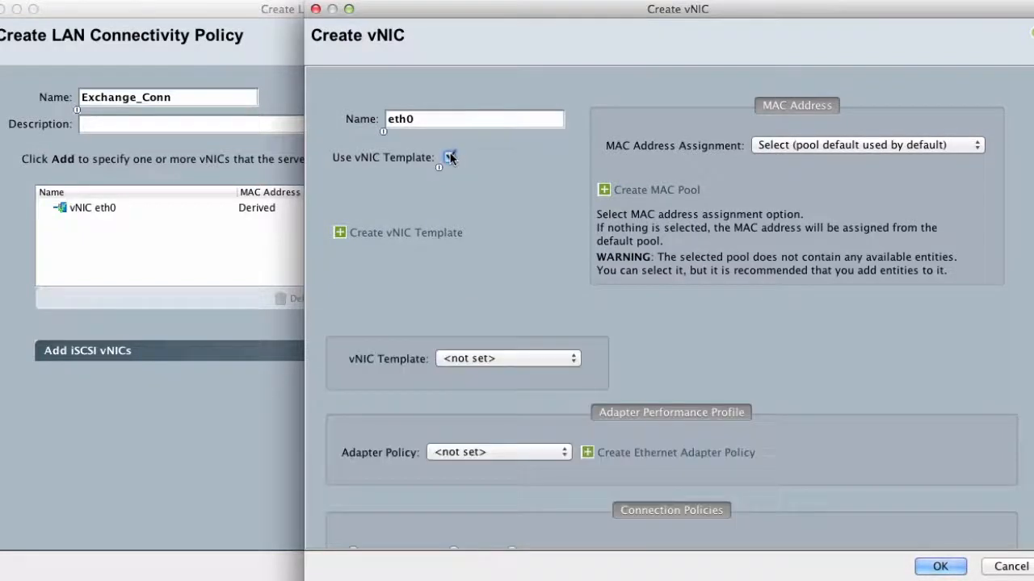
left_click(565, 361)
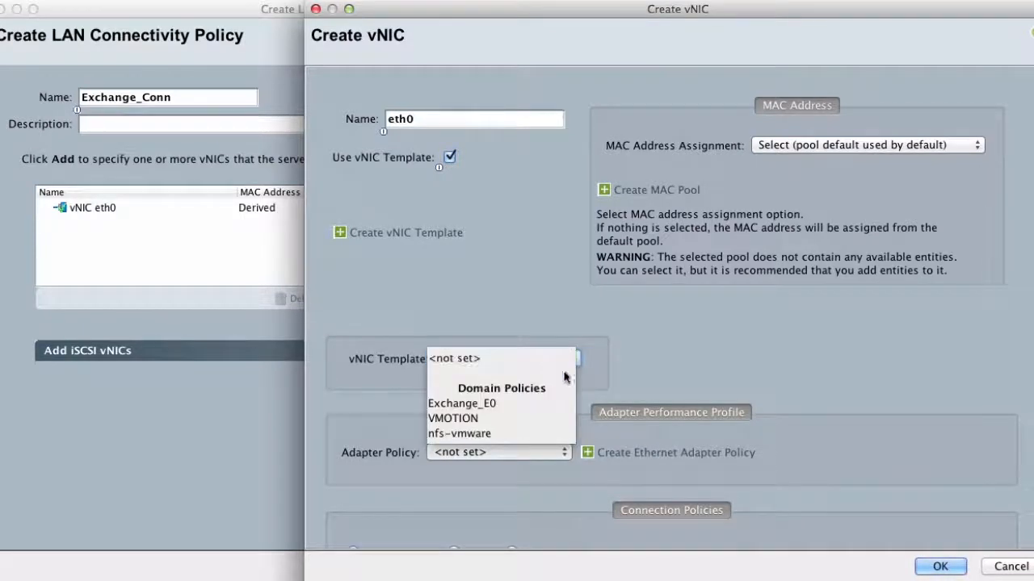
left_click(560, 402)
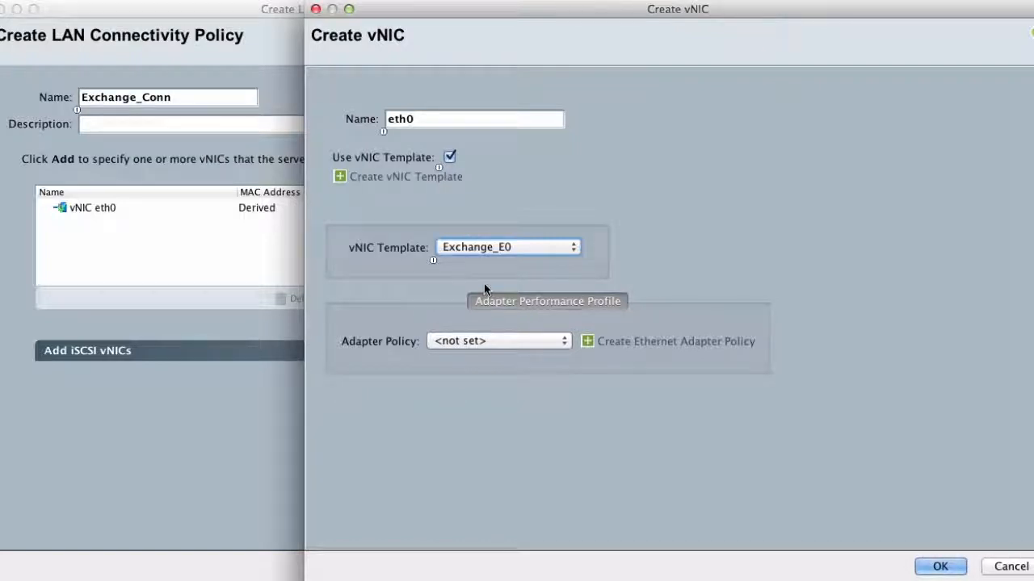
left_click(559, 342)
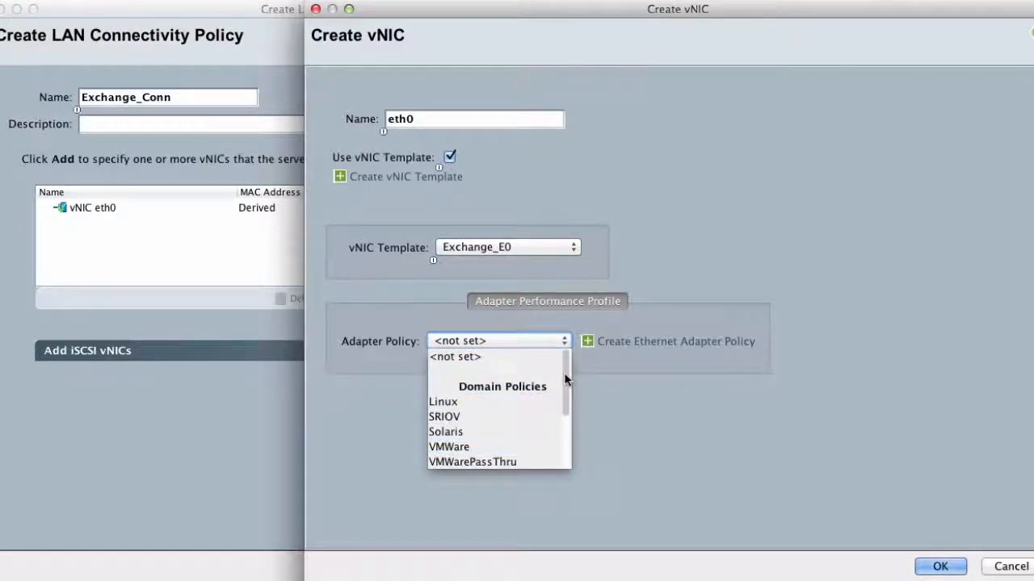
left_click_drag(564, 372, 565, 410)
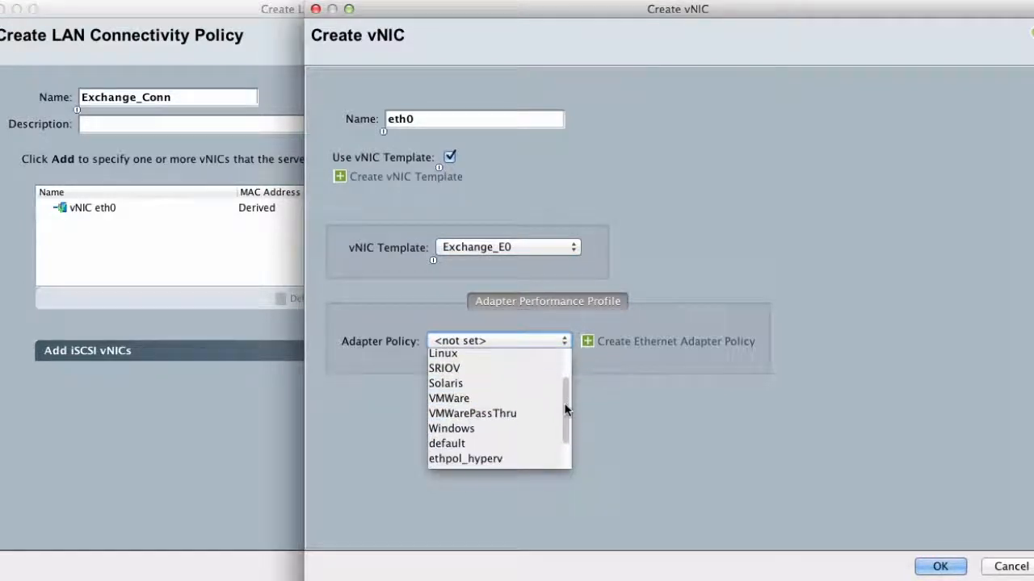
left_click(499, 429)
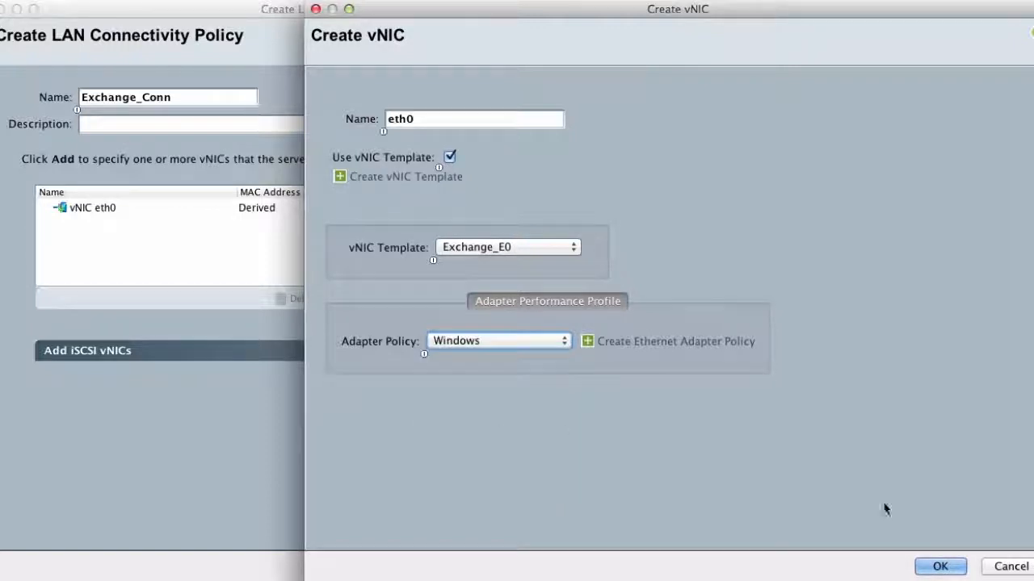
left_click(941, 566)
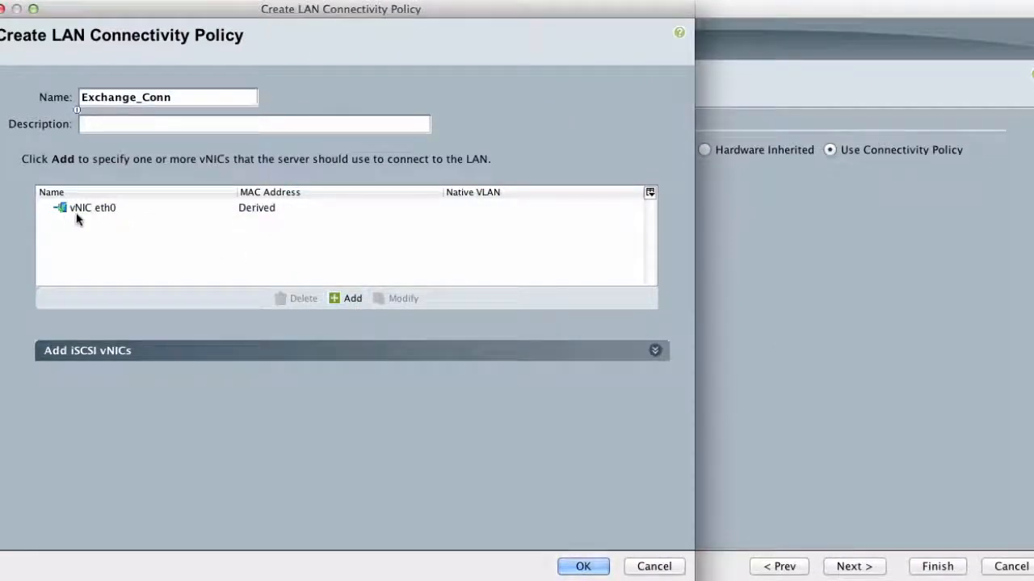
Add a vNIC named eth1 to the connectivity policy, based on the Exchange_E0 template with the Windows adapter policy
left_click(345, 298)
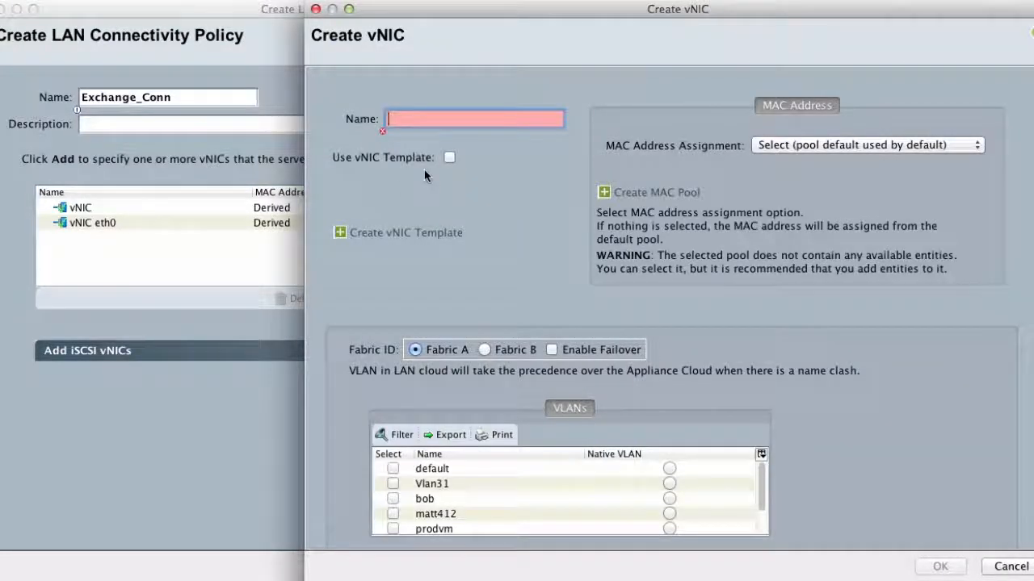
type("eth")
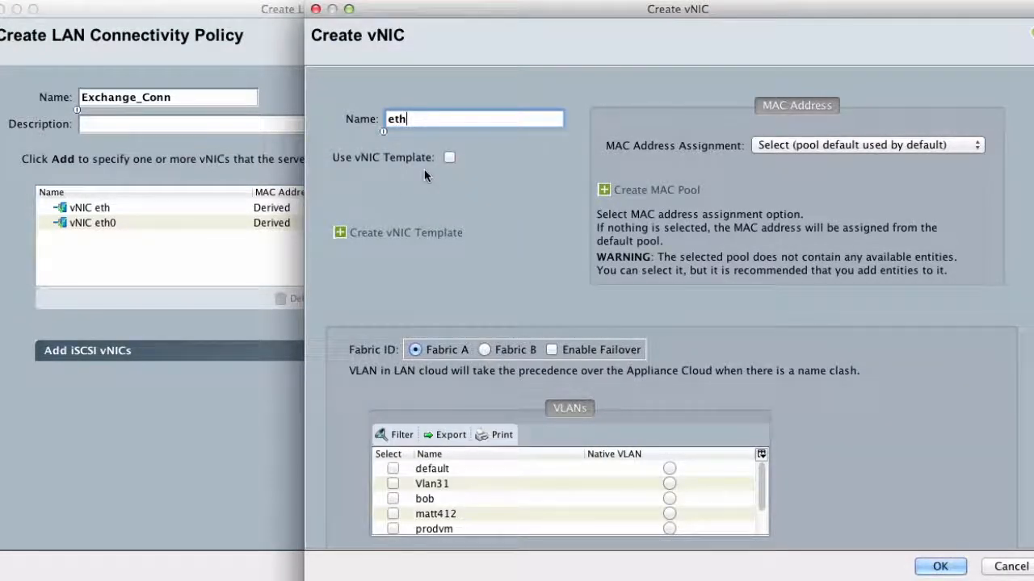
type("1")
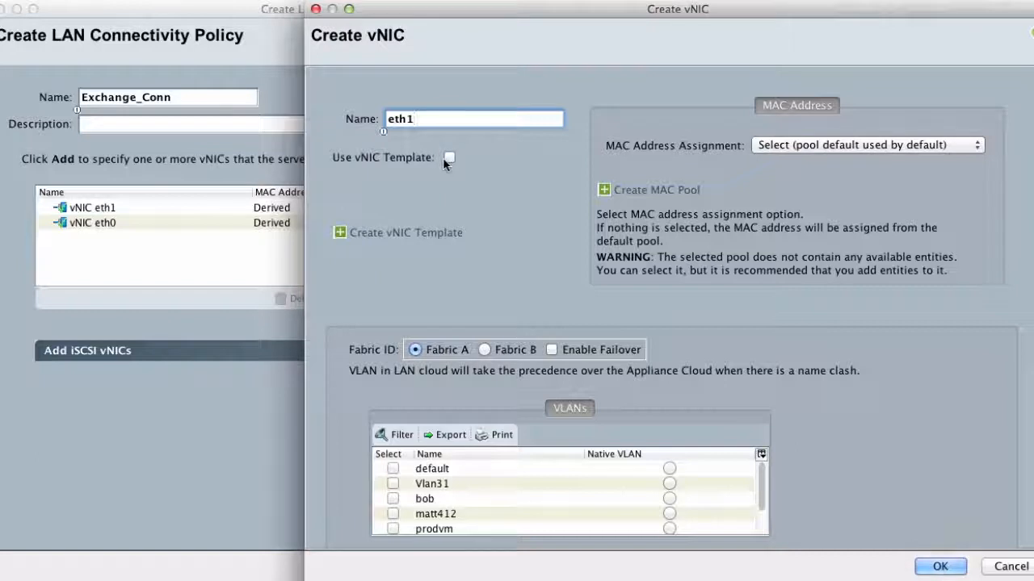
left_click(448, 158)
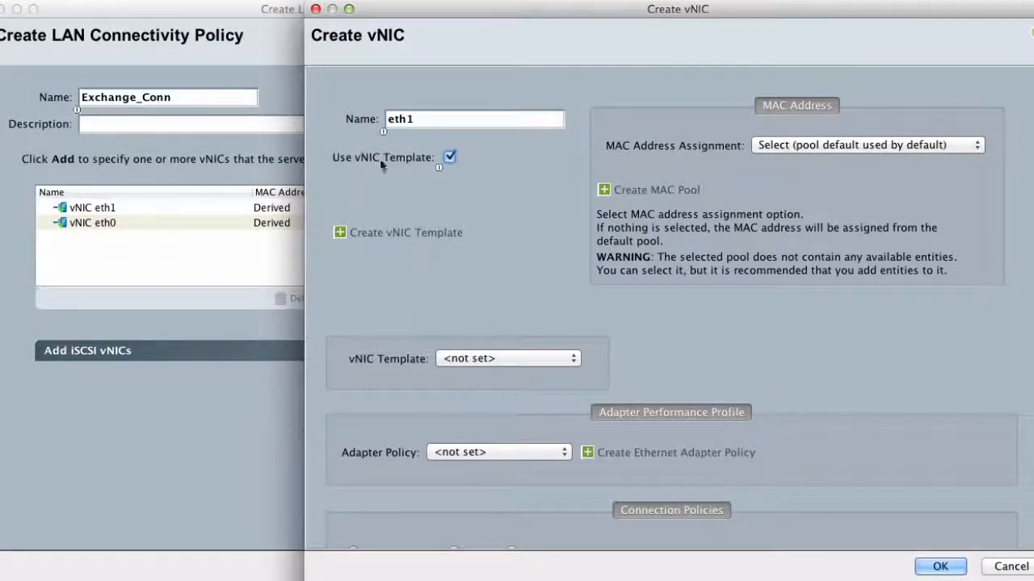
left_click(572, 361)
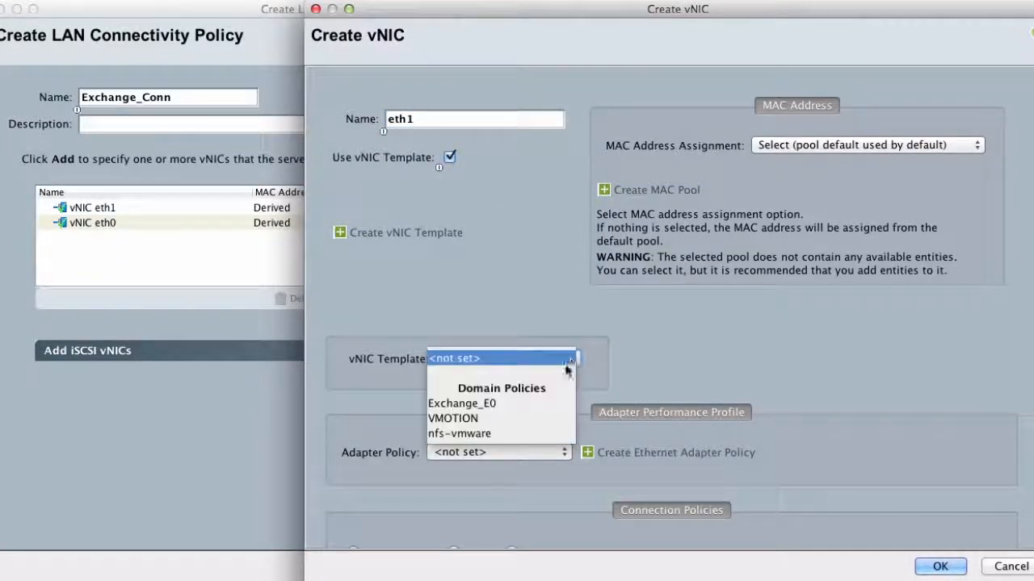
left_click(541, 405)
left_click(557, 340)
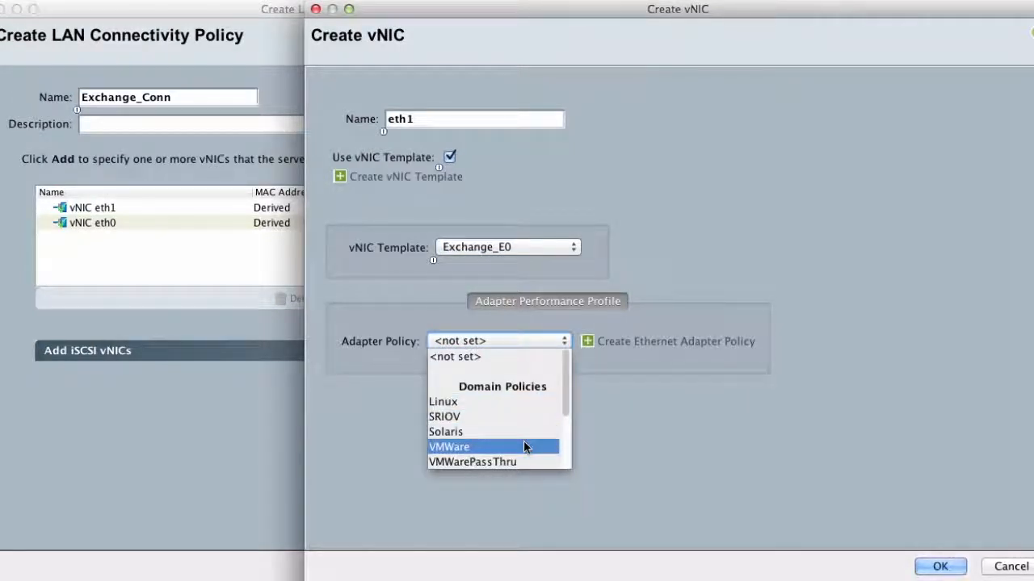
left_click_drag(563, 387, 565, 422)
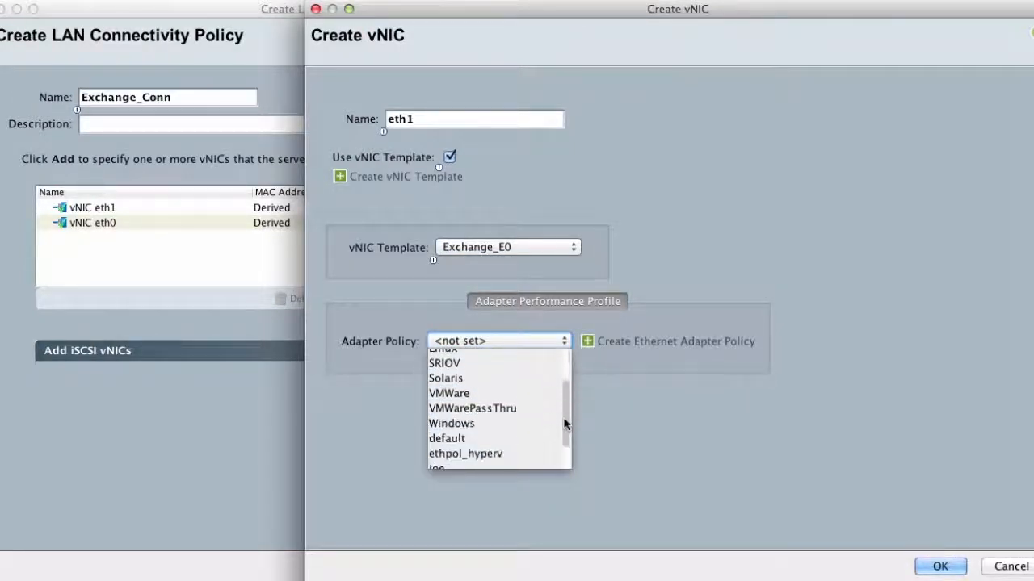
left_click(533, 421)
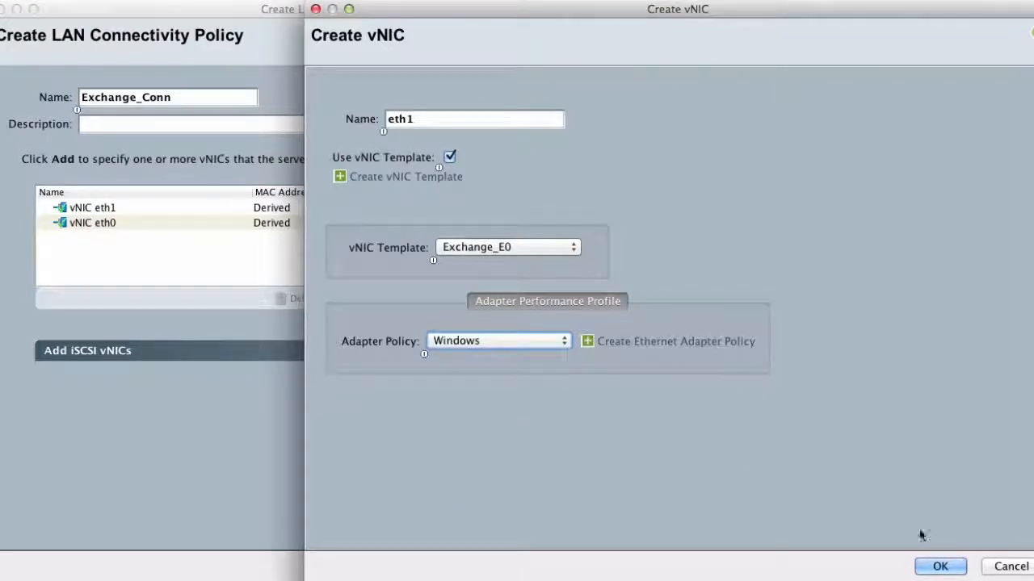
left_click(937, 566)
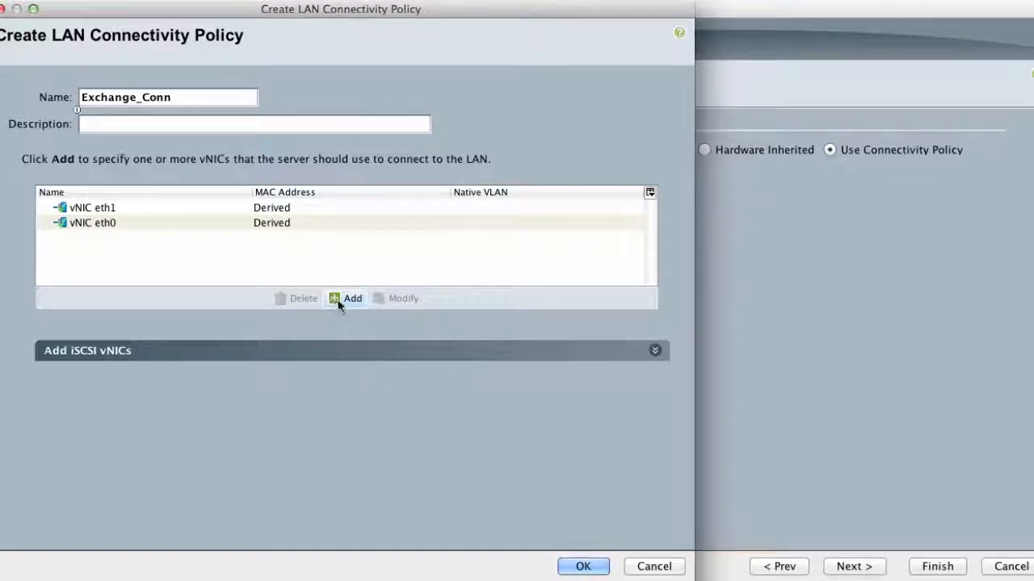
Finish creating the Exchange_Conn policy, assign it as the profile's LAN connectivity policy, and continue to the Storage page
left_click(583, 569)
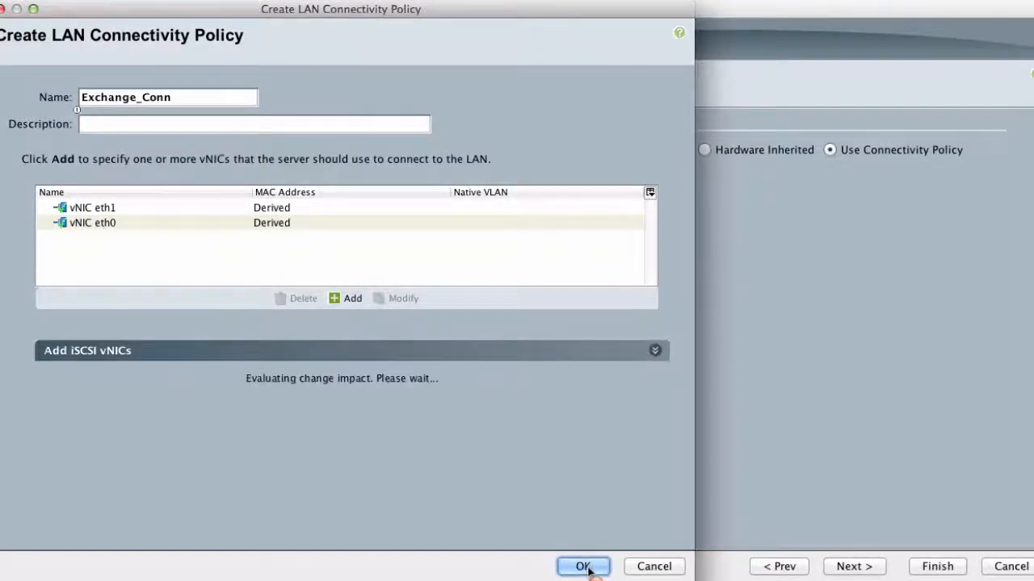
left_click(457, 333)
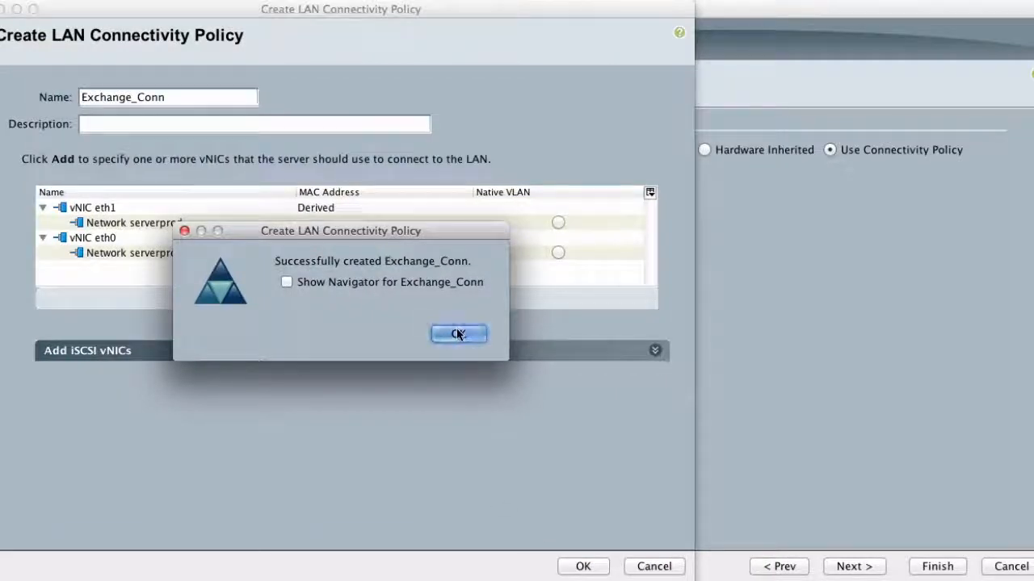
left_click(395, 200)
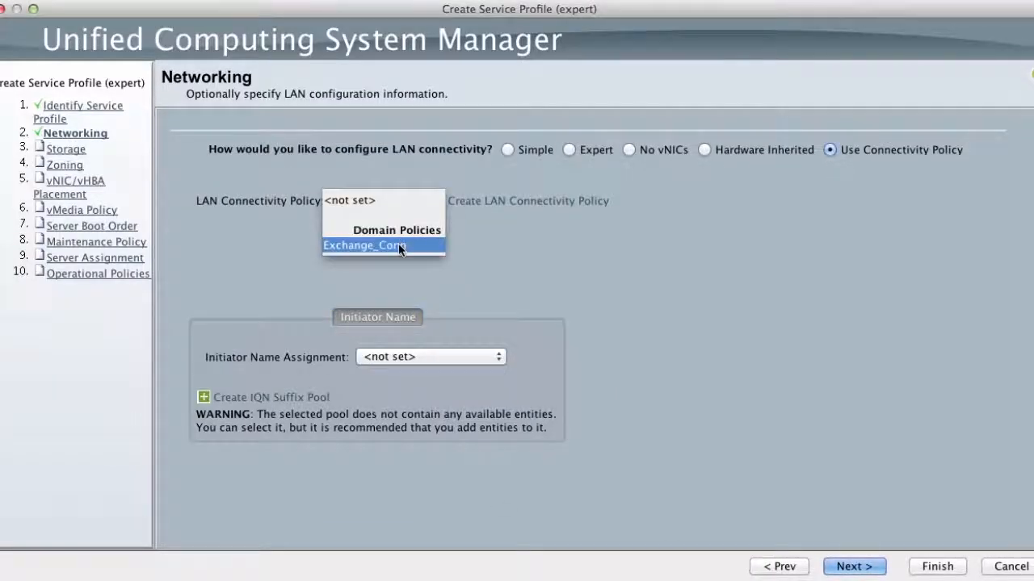
left_click(398, 245)
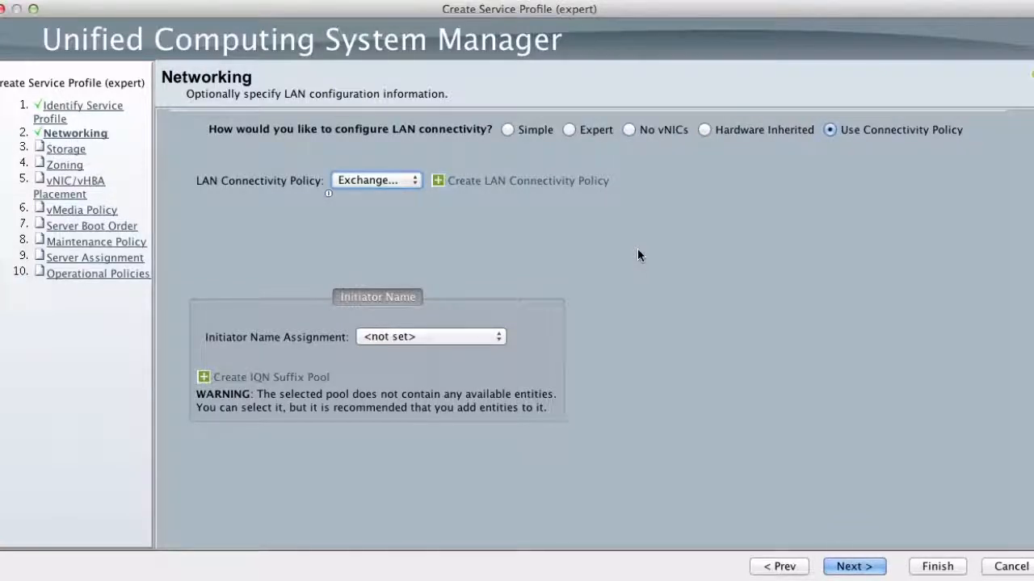
left_click(854, 567)
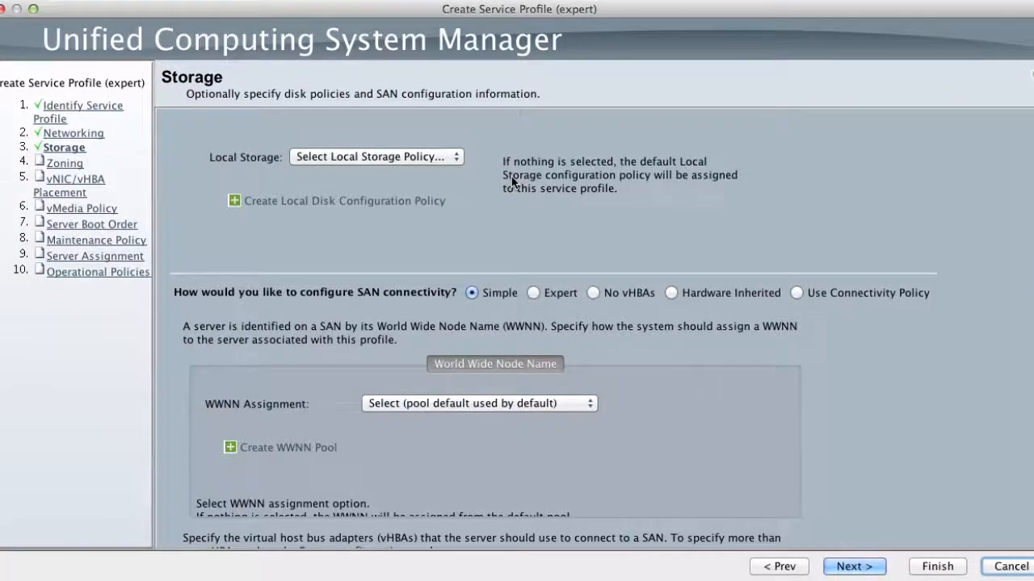
Try the 1mirror policy and the specific storage policy option for local storage, and return local storage to no selected policy
left_click(454, 158)
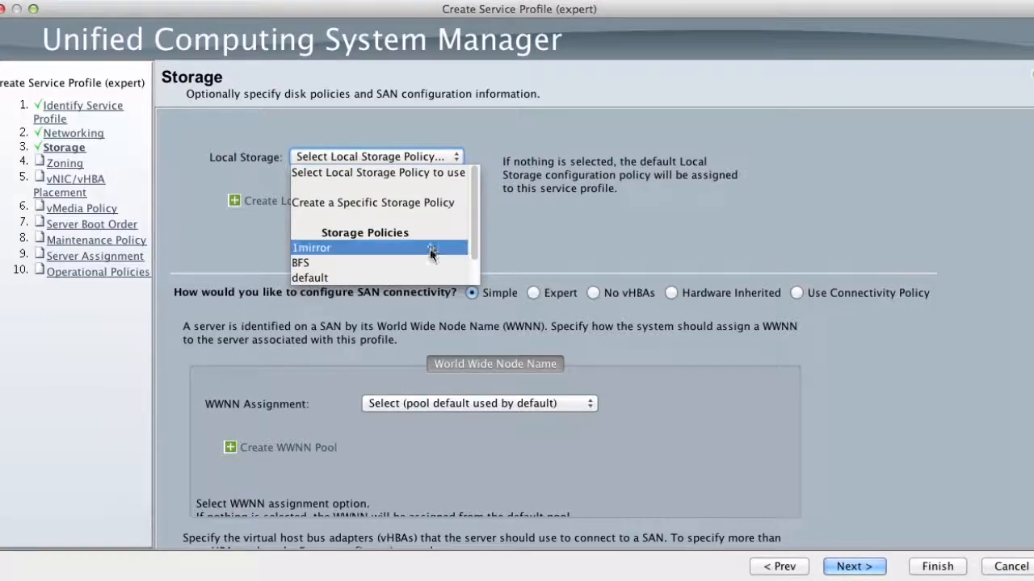
scroll(476, 226, "down", 2)
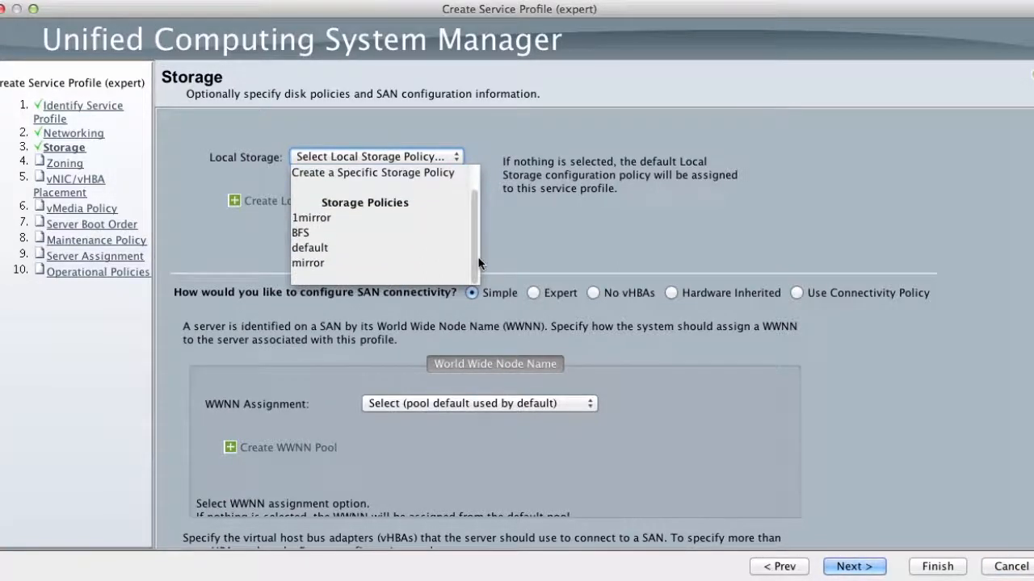
left_click(367, 217)
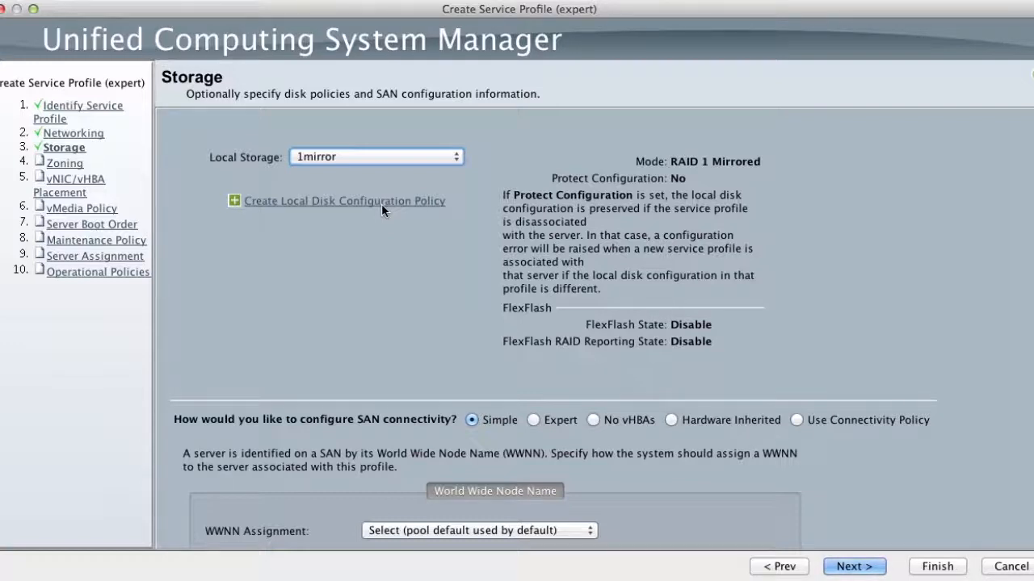
left_click(456, 157)
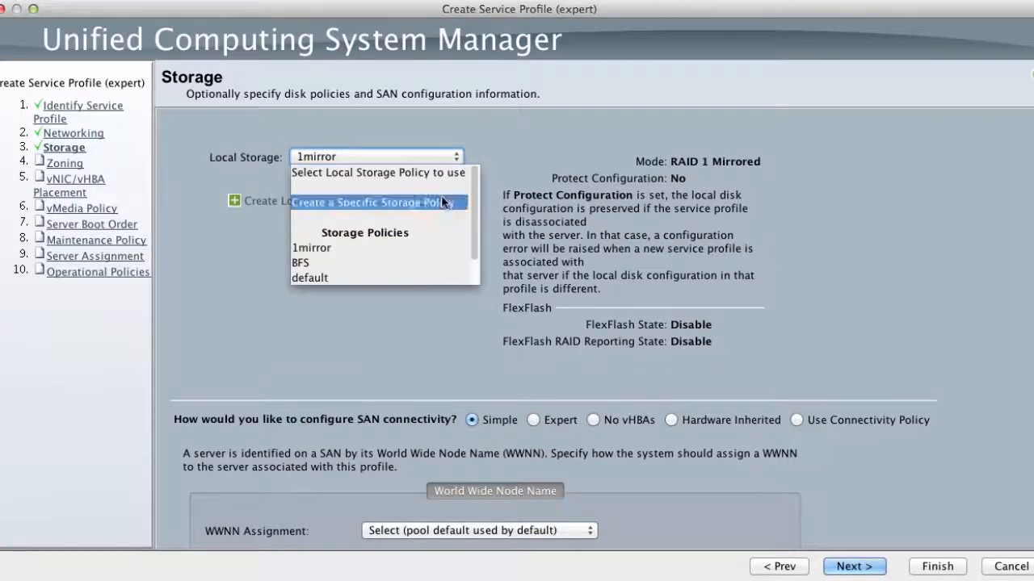
left_click(441, 201)
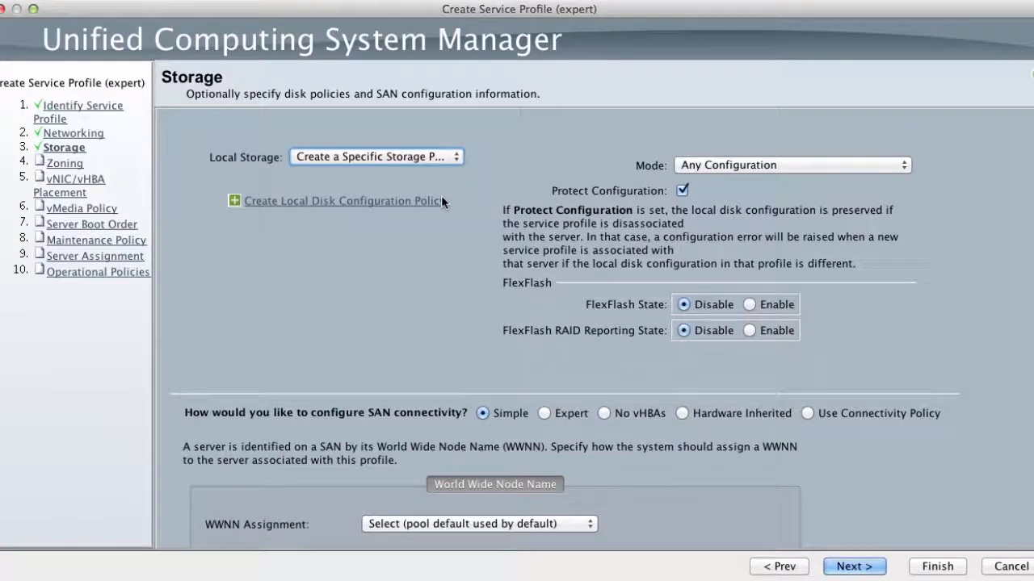
left_click(440, 155)
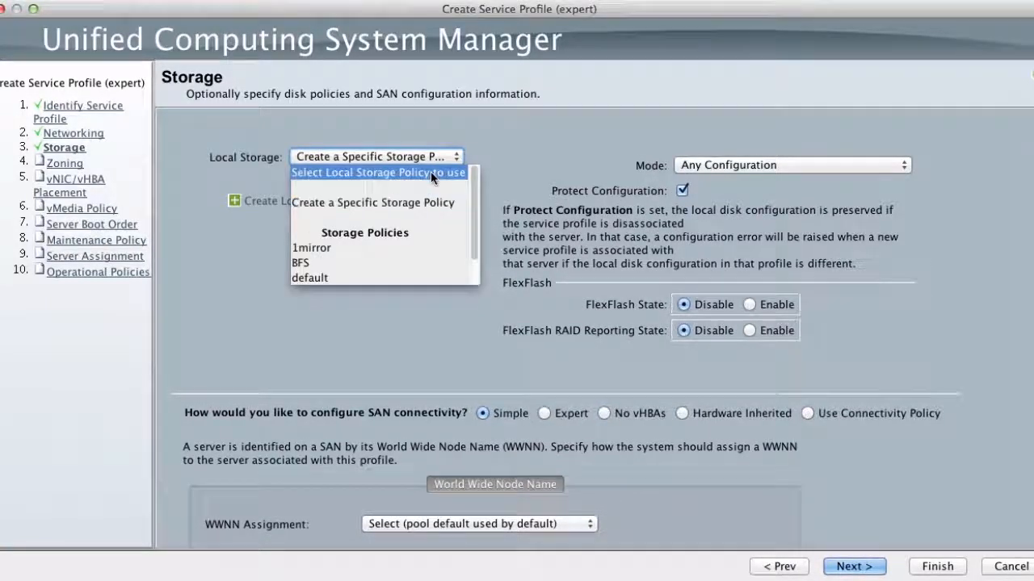
left_click(430, 171)
Assign the World Wide Node Name from WWNN-pool-1, keeping the Simple SAN connectivity configuration
scroll(468, 245, "down", 3)
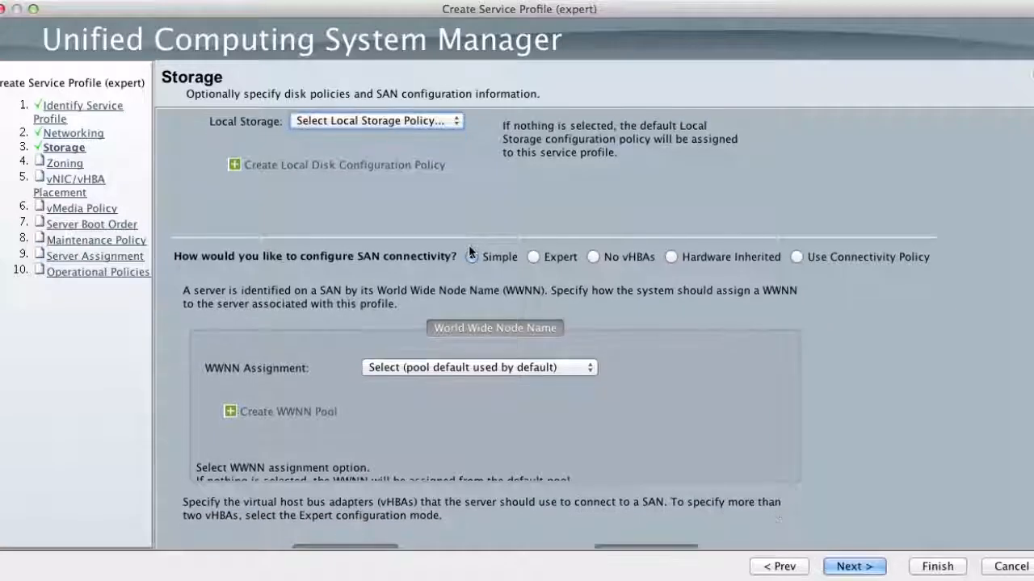
scroll(469, 244, "down", 3)
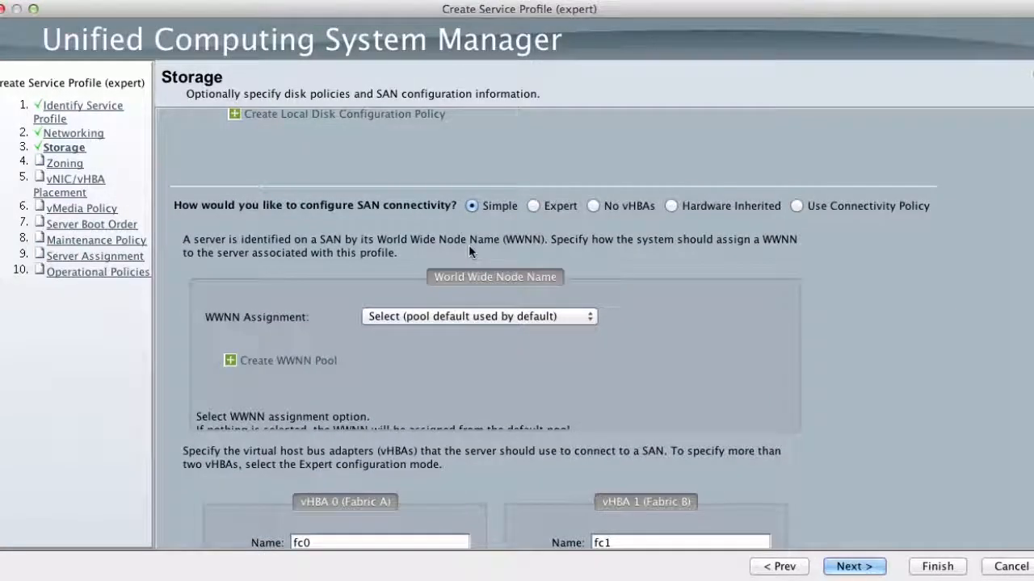
scroll(699, 319, "down", 2)
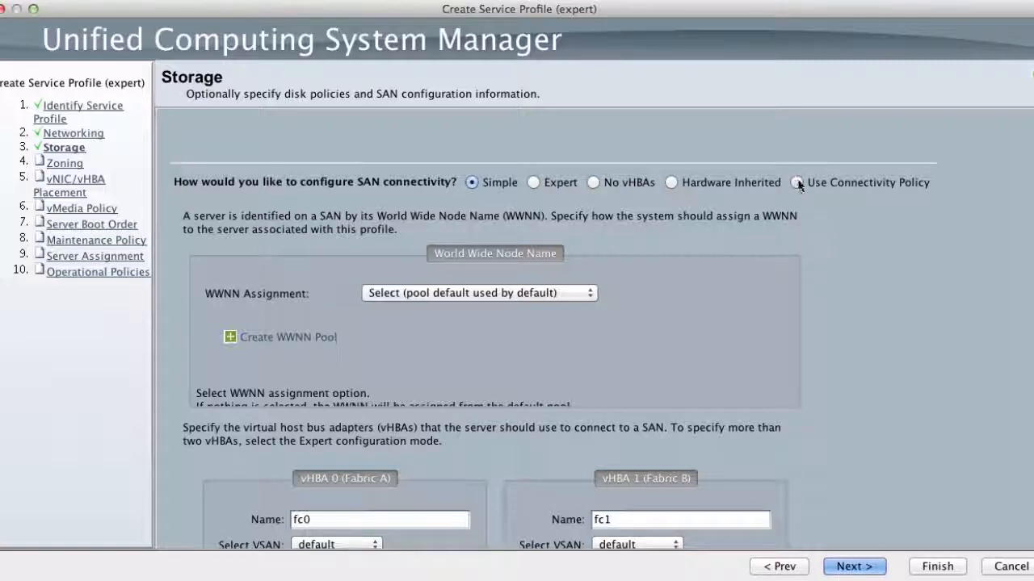
scroll(795, 299, "down", 3)
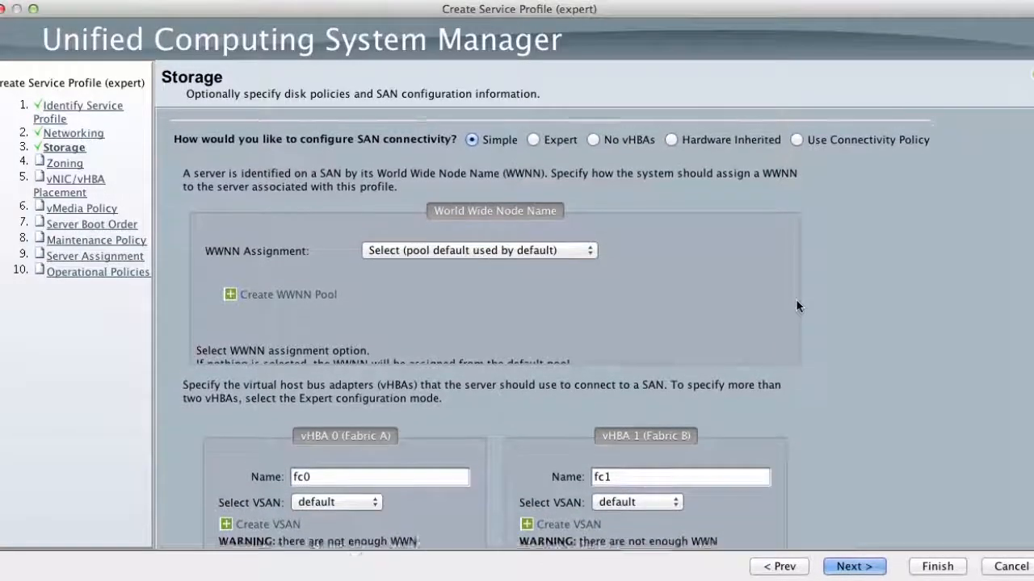
scroll(795, 306, "down", 1)
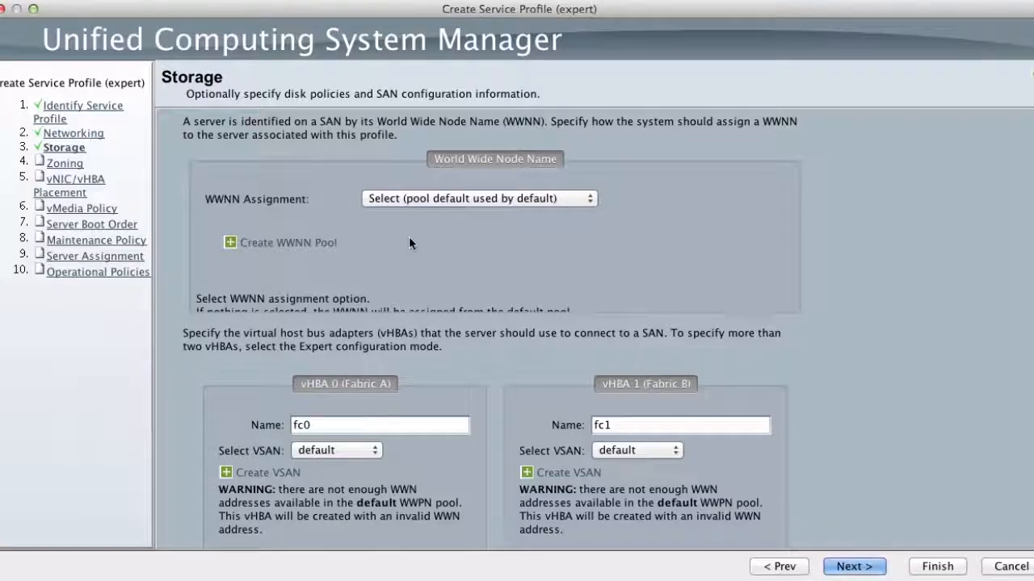
left_click(590, 201)
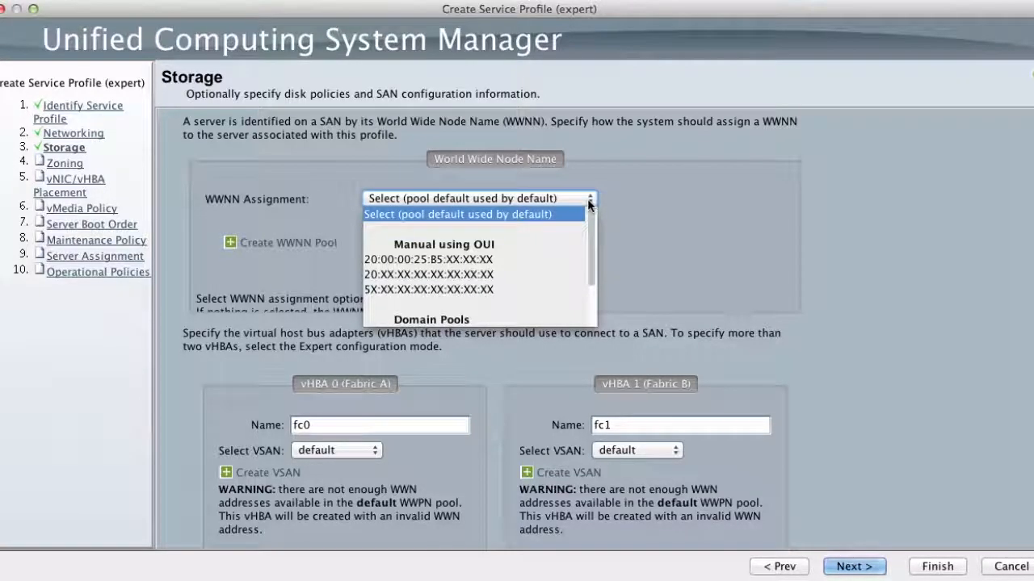
scroll(550, 257, "down", 2)
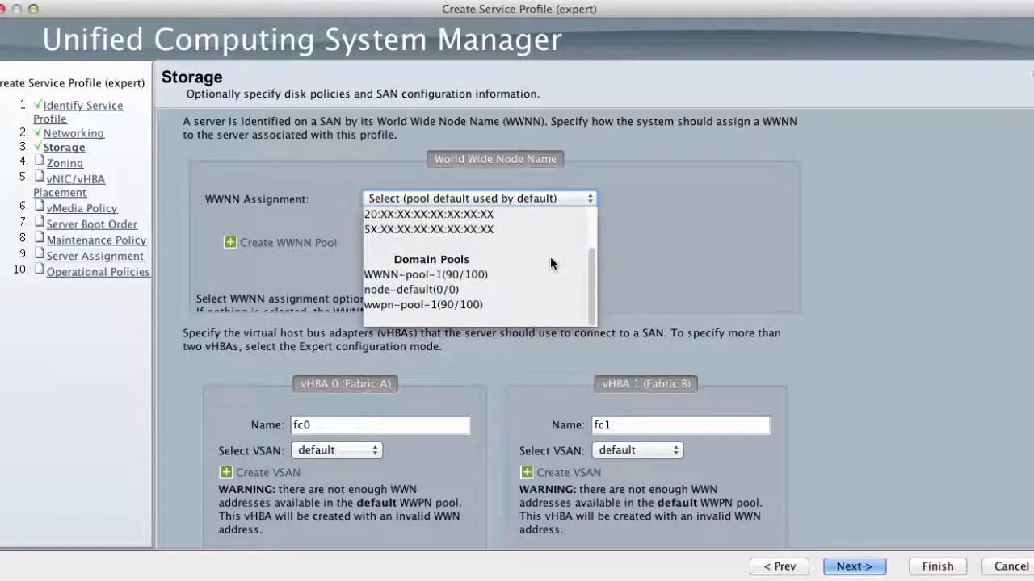
left_click(499, 275)
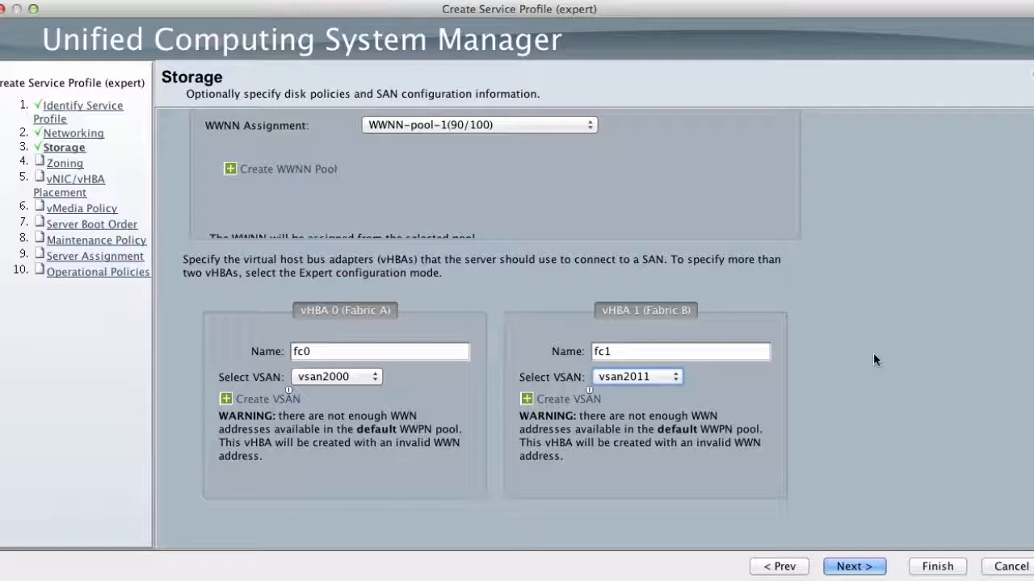
Advance the wizard from Storage through Zoning, vNIC/vHBA Placement and vMedia Policy to Server Boot Order
left_click(870, 566)
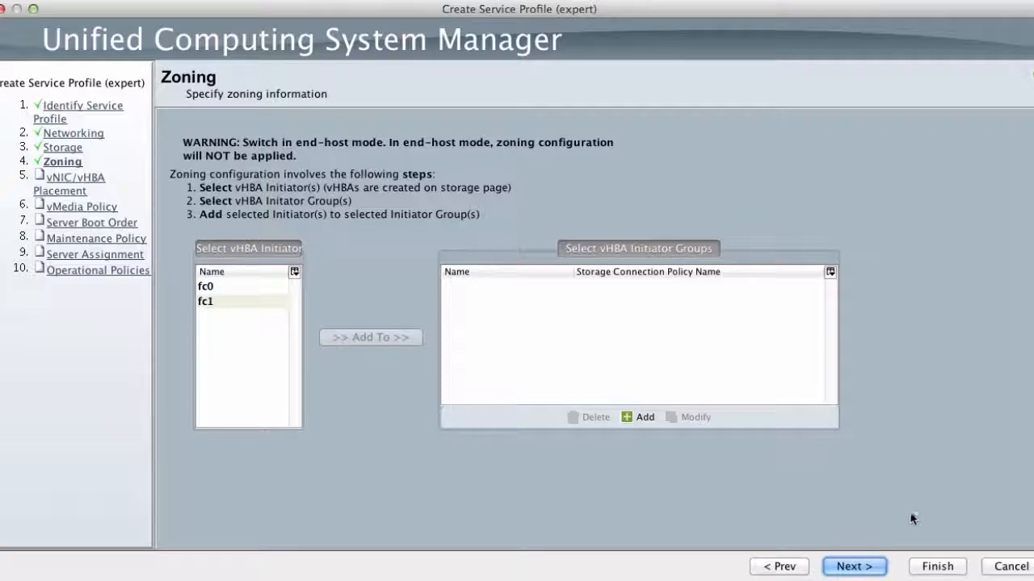
left_click(853, 567)
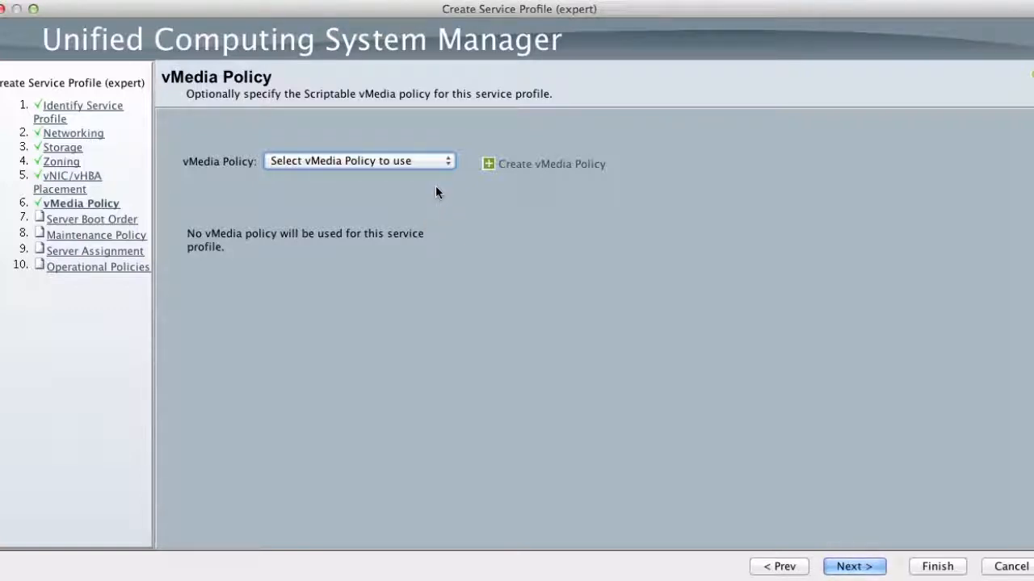
left_click(858, 566)
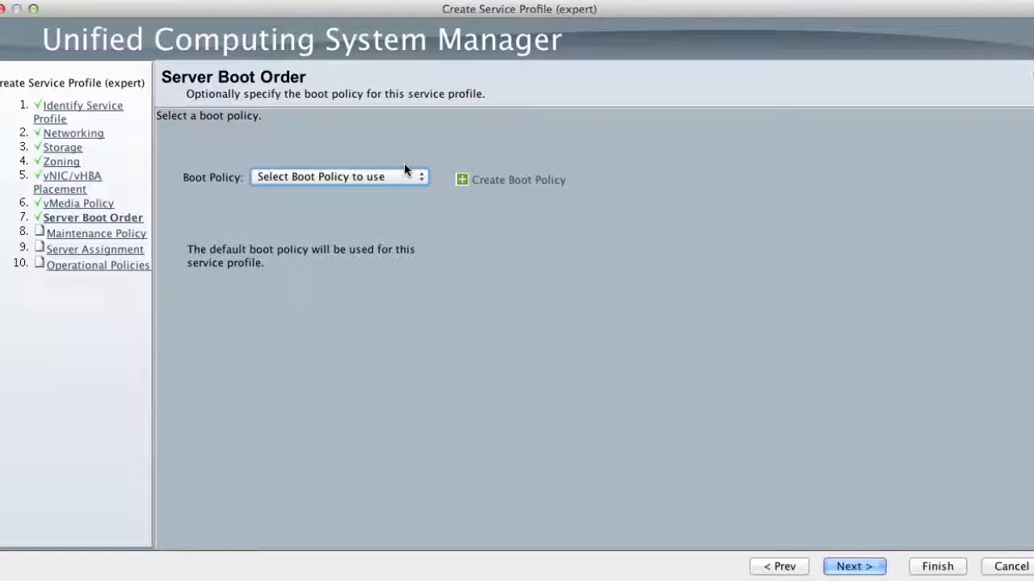
Set the boot policy to BootFromSAN and continue to the Maintenance Policy page
left_click(405, 178)
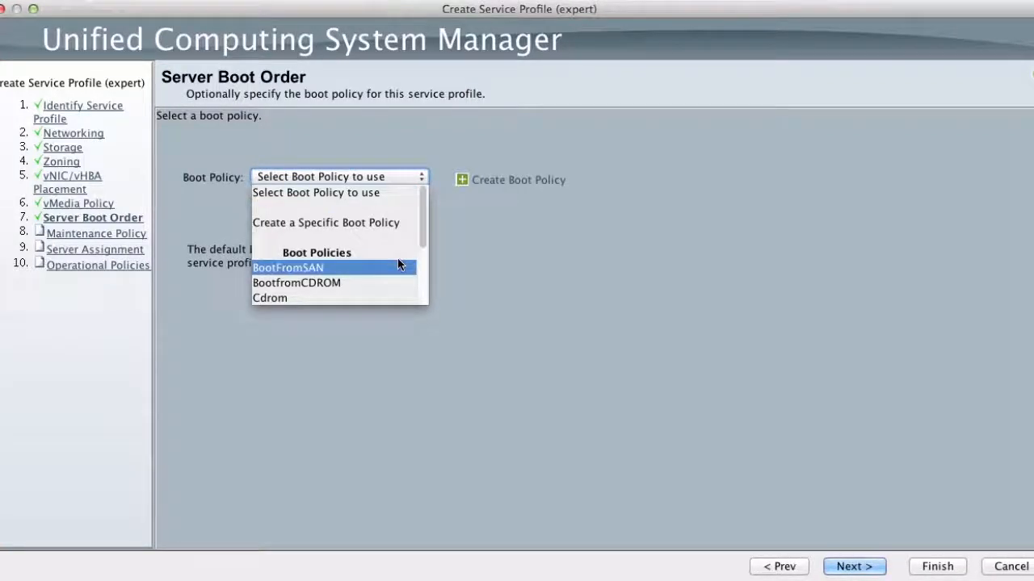
left_click(397, 261)
left_click(408, 175)
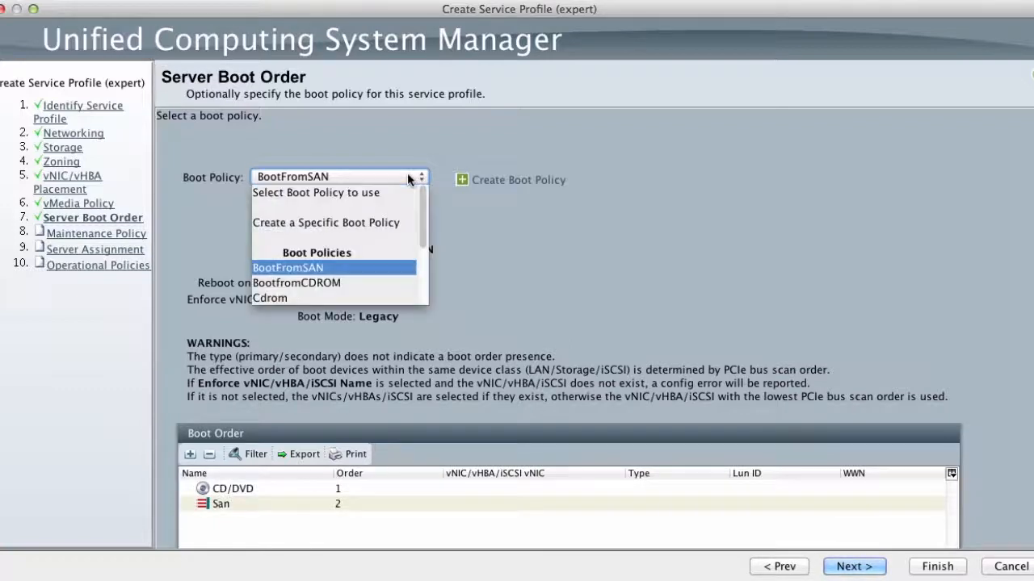
left_click(384, 278)
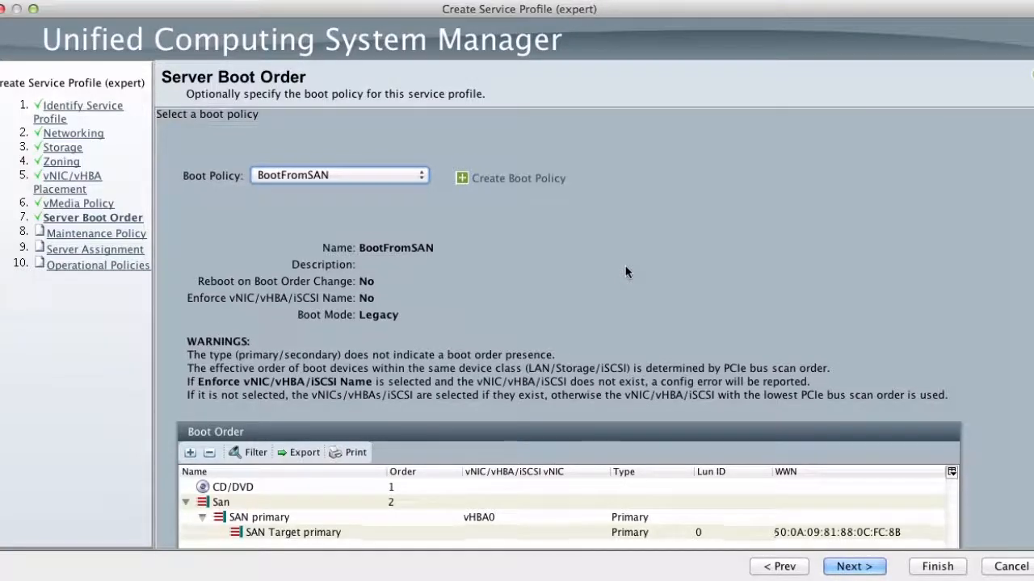
left_click(860, 570)
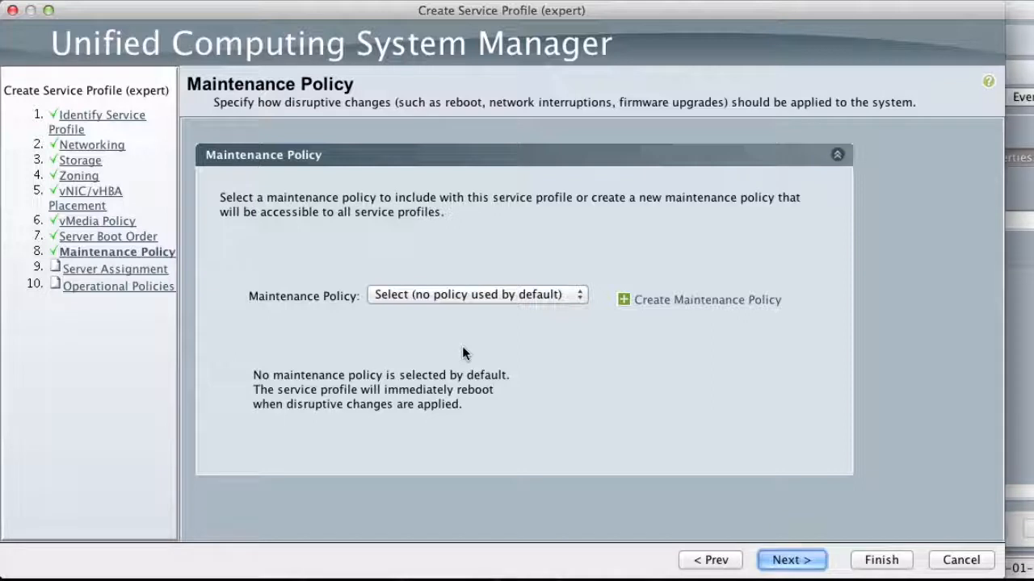
Check the available maintenance policies and the form for a new one, leave no policy selected, and continue to Server Assignment
left_click(578, 298)
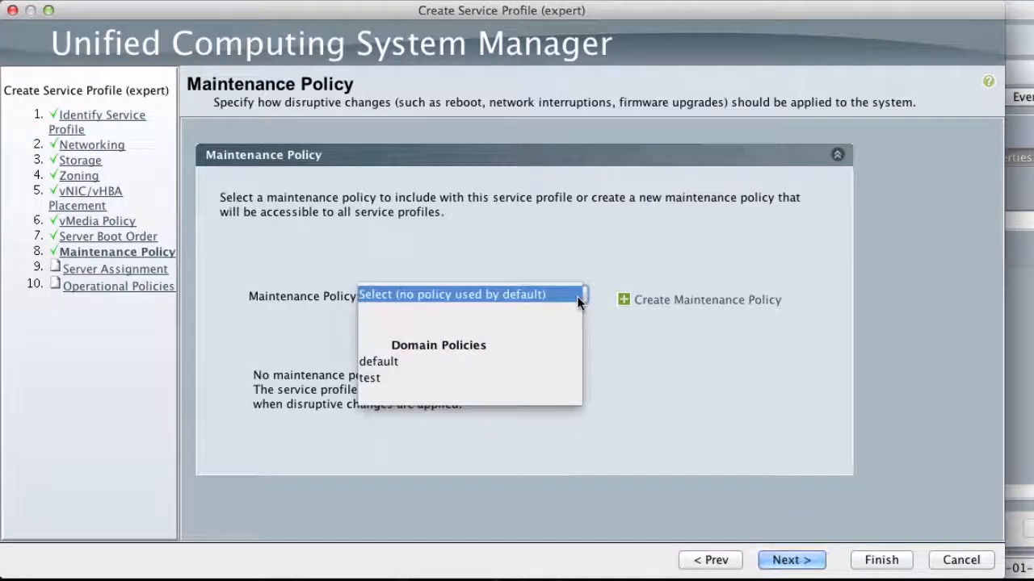
left_click(632, 351)
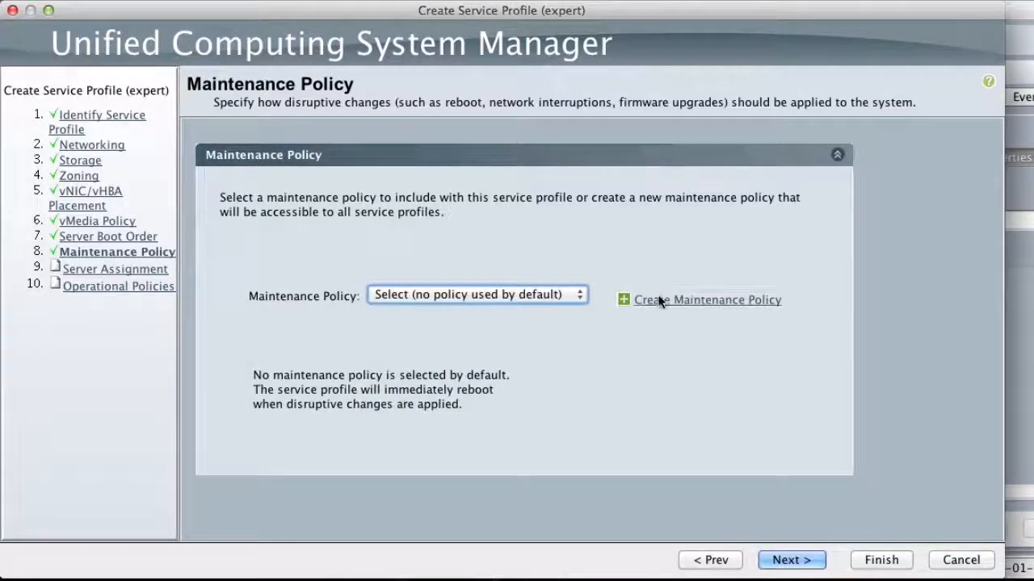
left_click(646, 299)
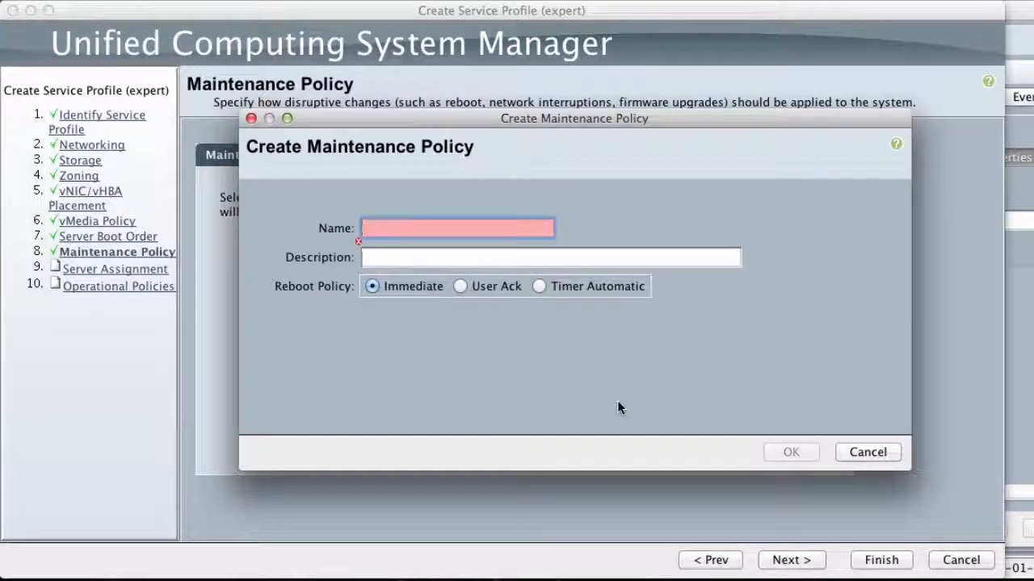
left_click(868, 454)
key("Return")
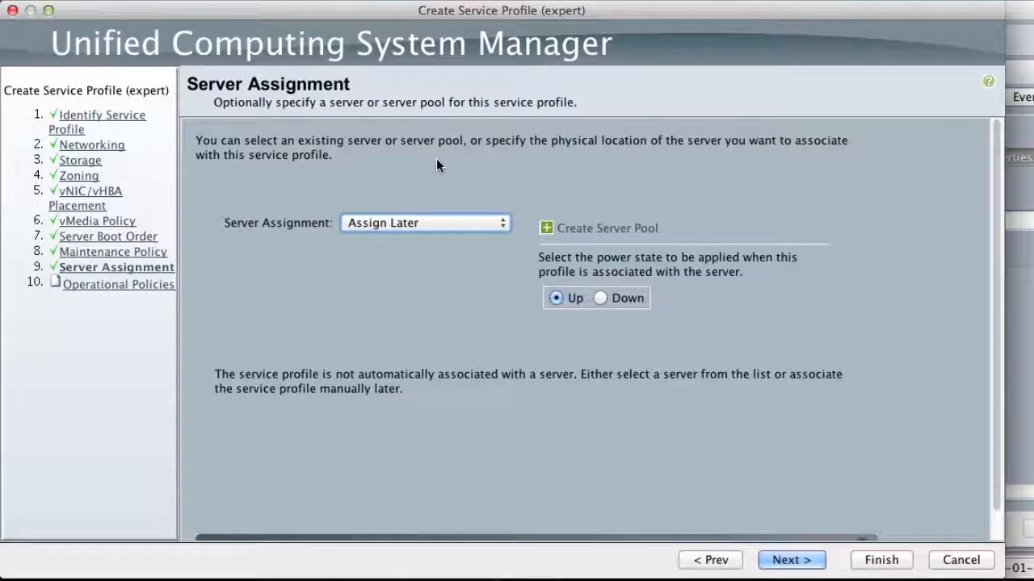
Try the Select existing Server option, return server assignment to Assign Later, and continue to Operational Policies
left_click(476, 224)
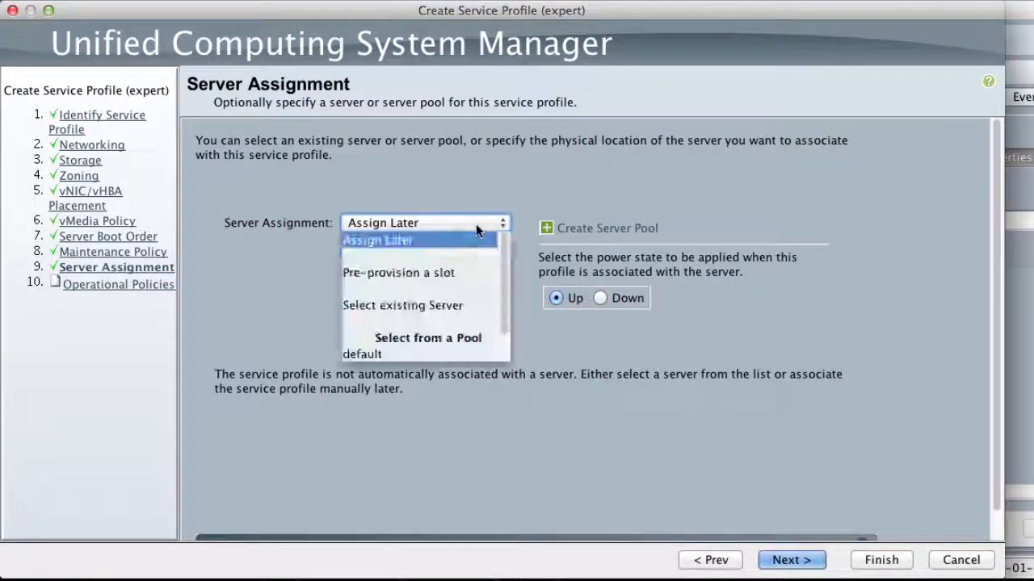
left_click(467, 304)
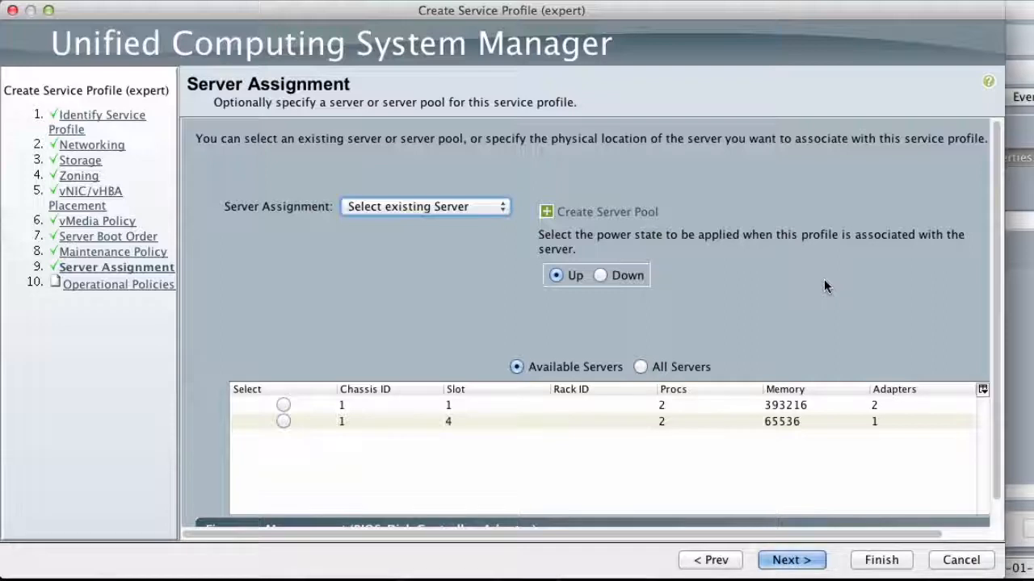
left_click(488, 207)
left_click(476, 222)
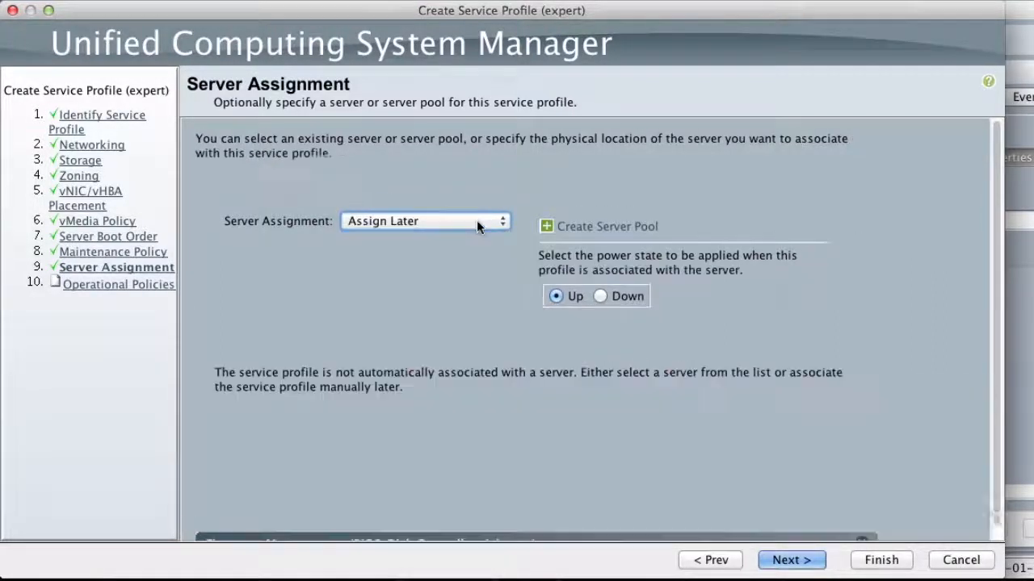
left_click(792, 559)
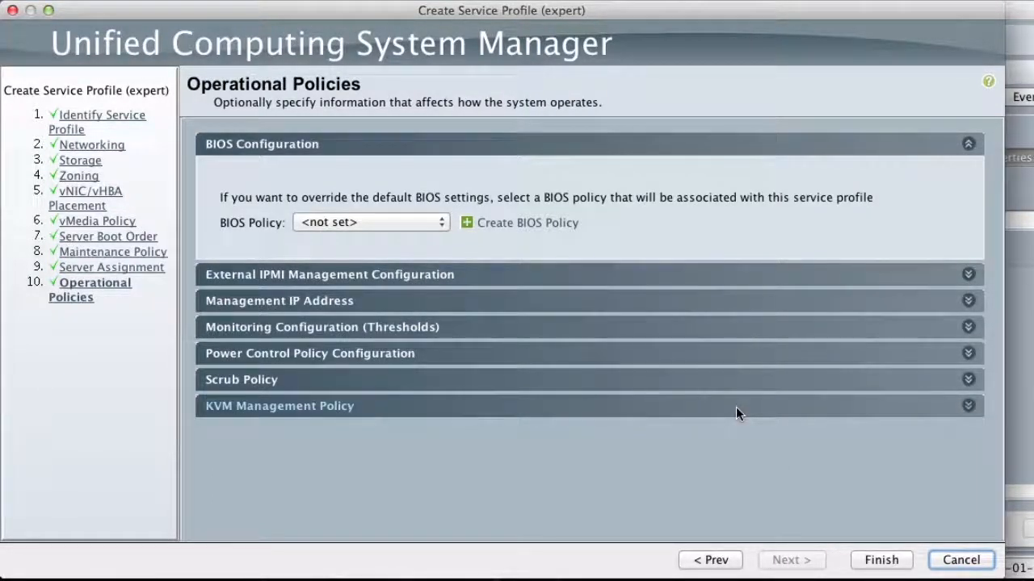
Check the available BIOS policies, leave the BIOS policy not set, and finish creating the Exchange service profile
left_click(438, 228)
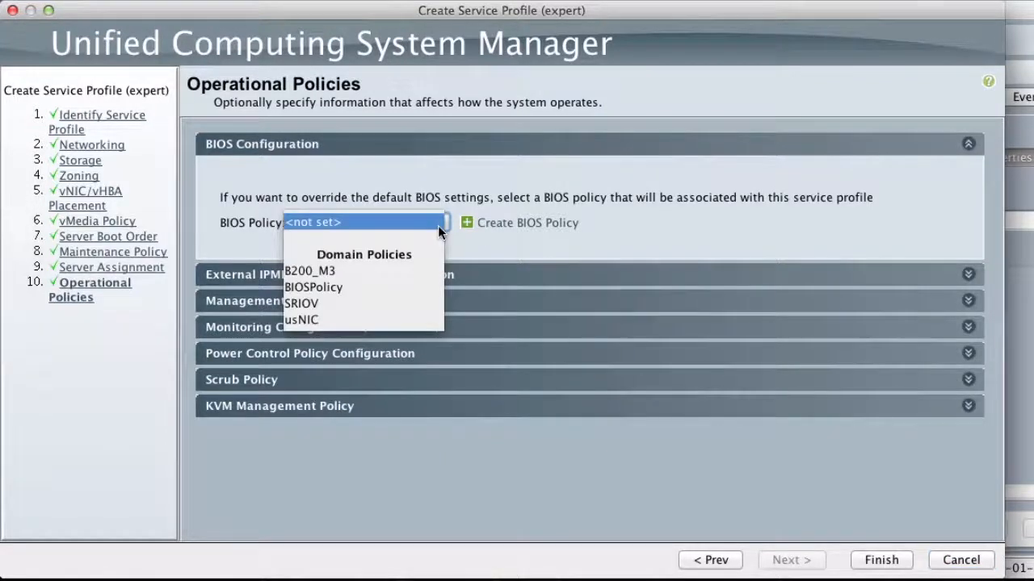
left_click(622, 223)
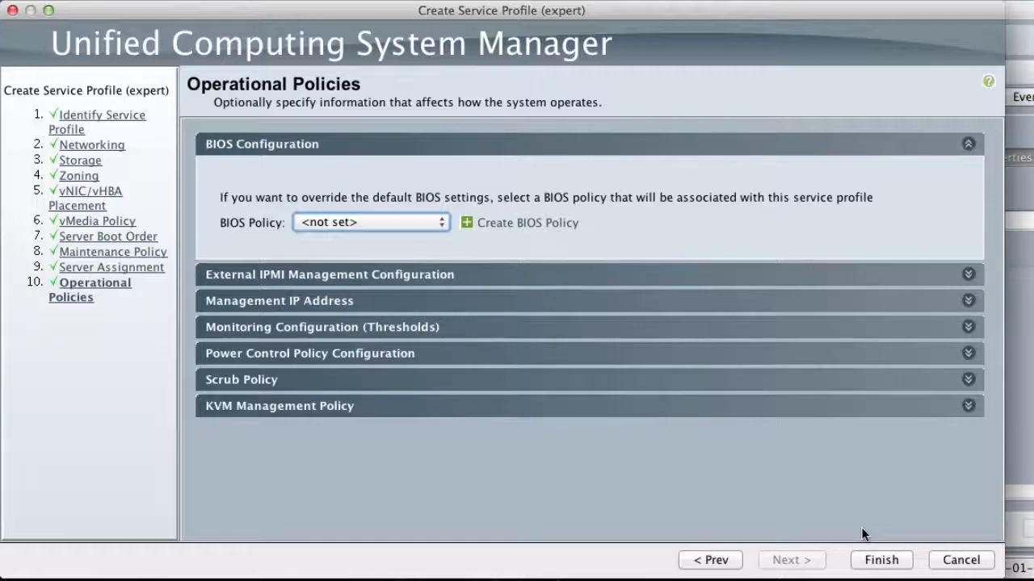
left_click(892, 559)
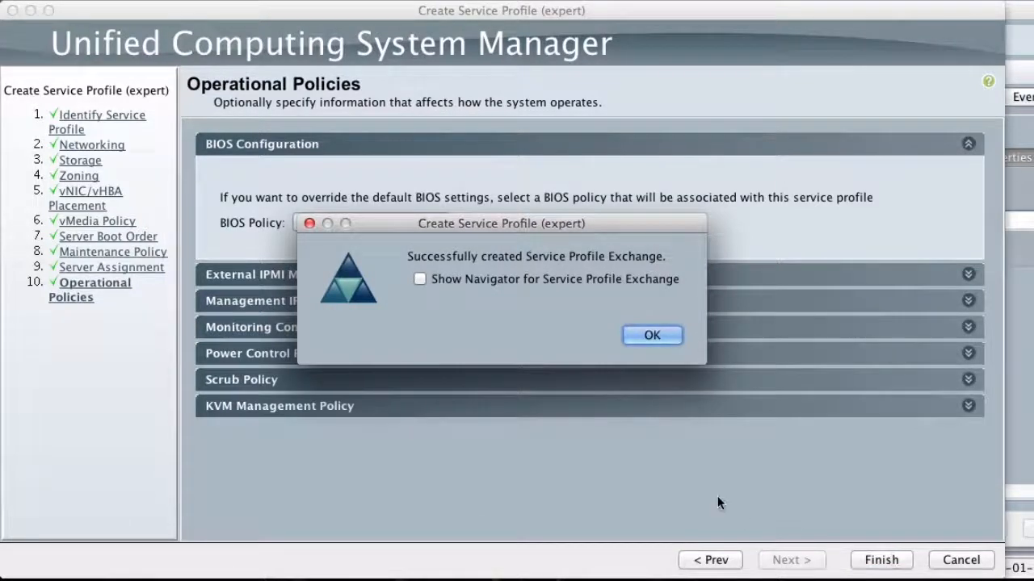
left_click(665, 334)
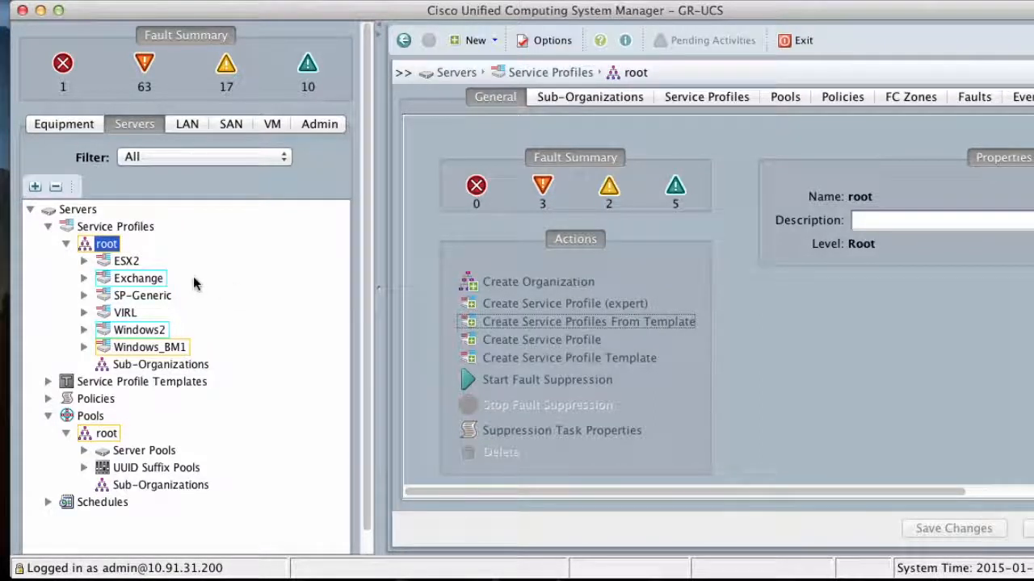
Clone the Exchange service profile as Exhchange2 in the root organization, and view the clone and the original
left_click(138, 279)
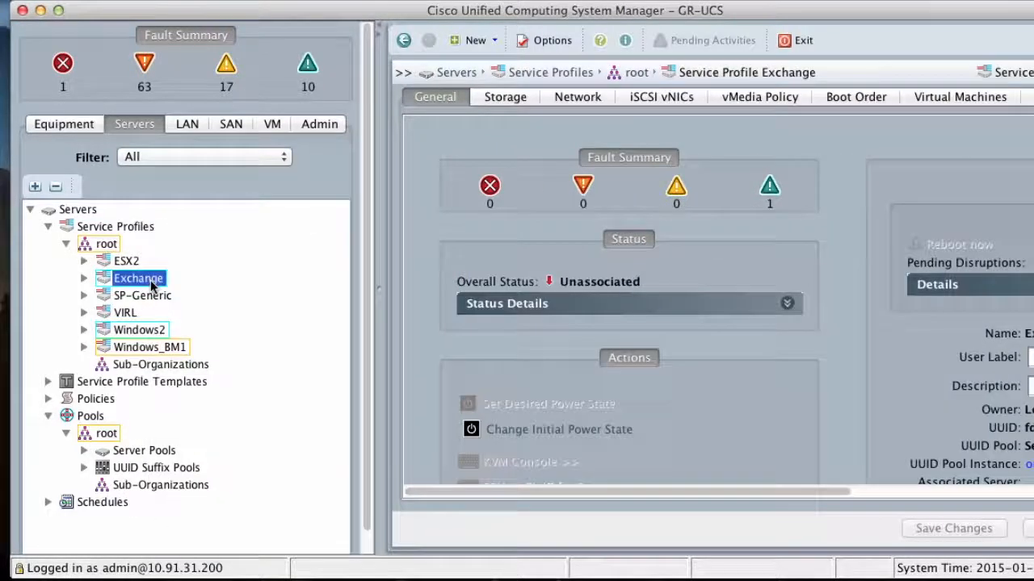
right_click(152, 287)
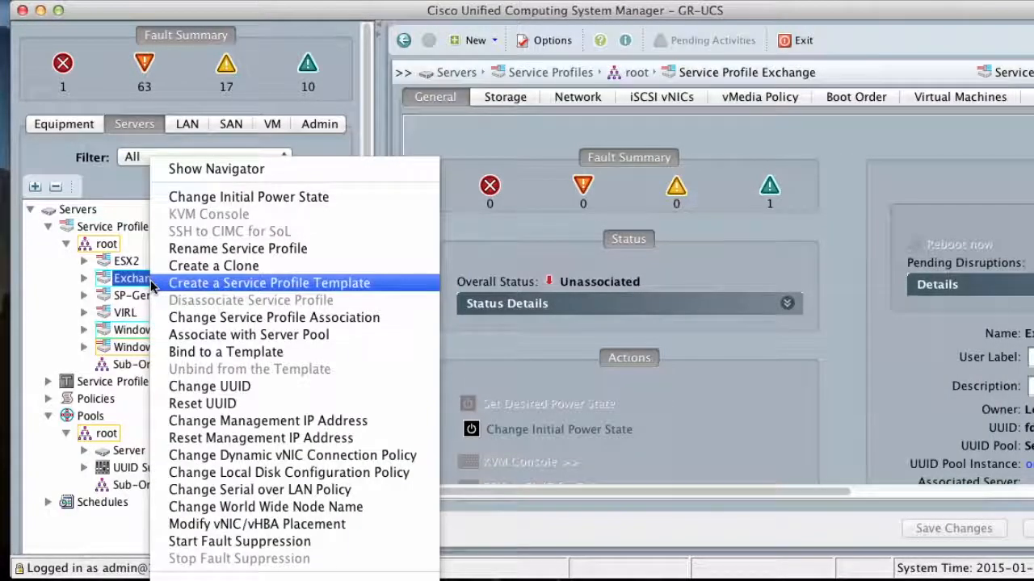
left_click(211, 273)
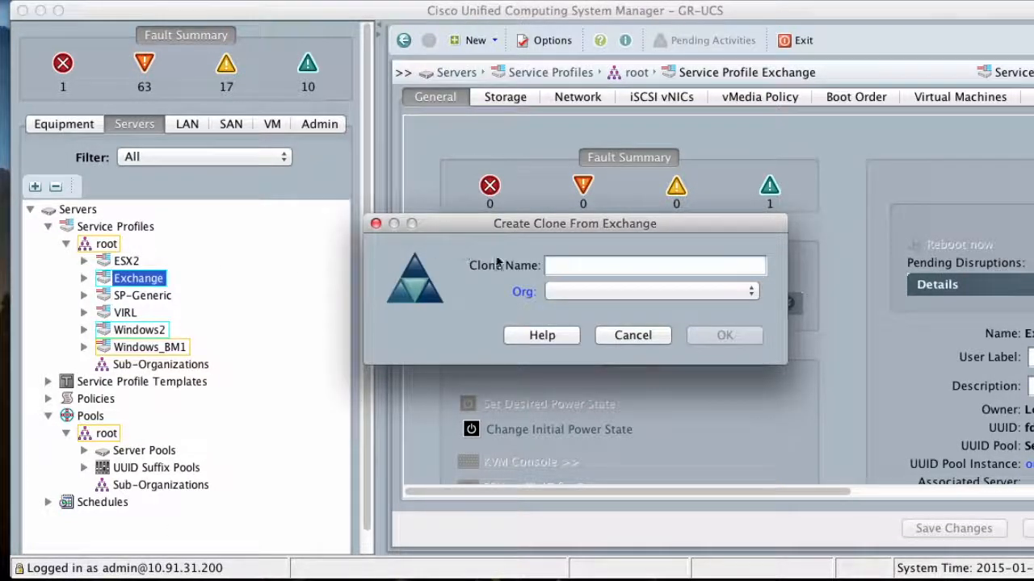
left_click(579, 263)
type("Exh")
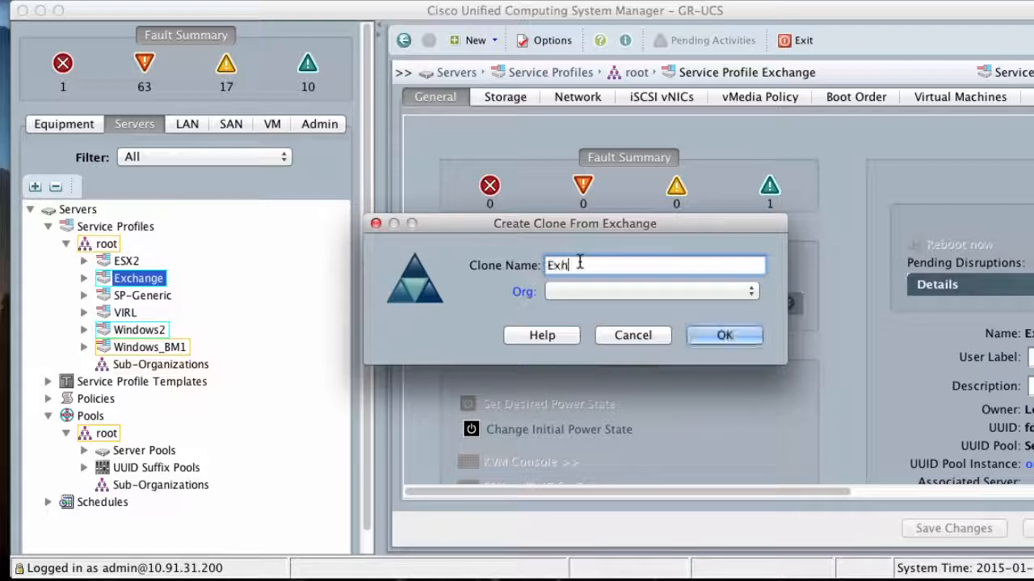
type("change2")
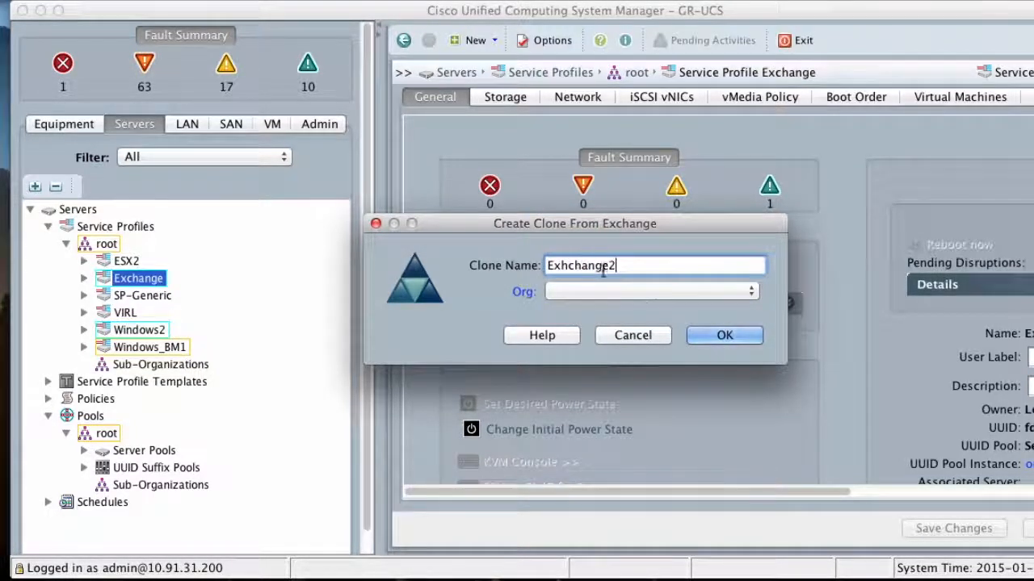
left_click(663, 292)
left_click(591, 327)
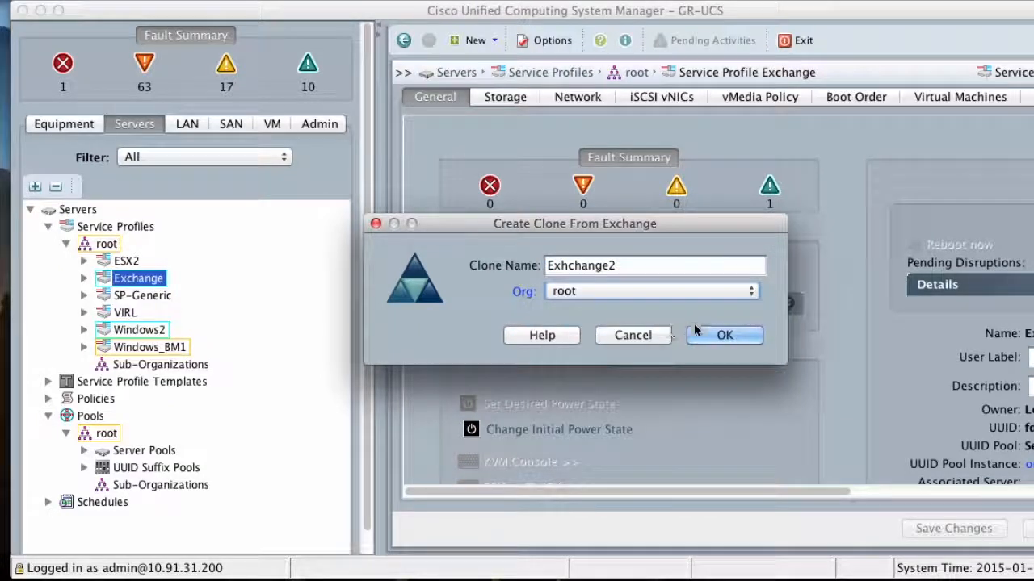
left_click(725, 335)
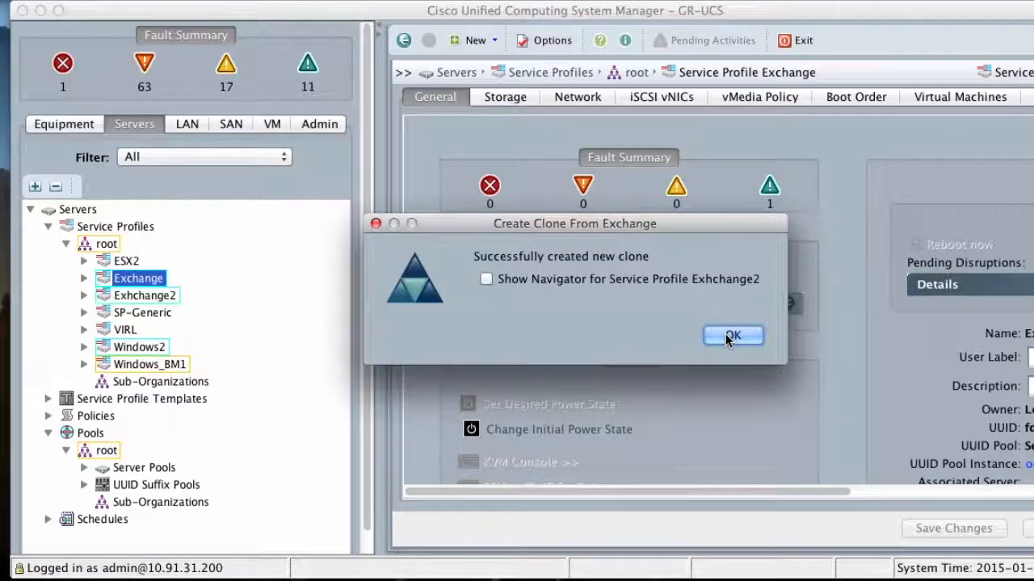
left_click(732, 336)
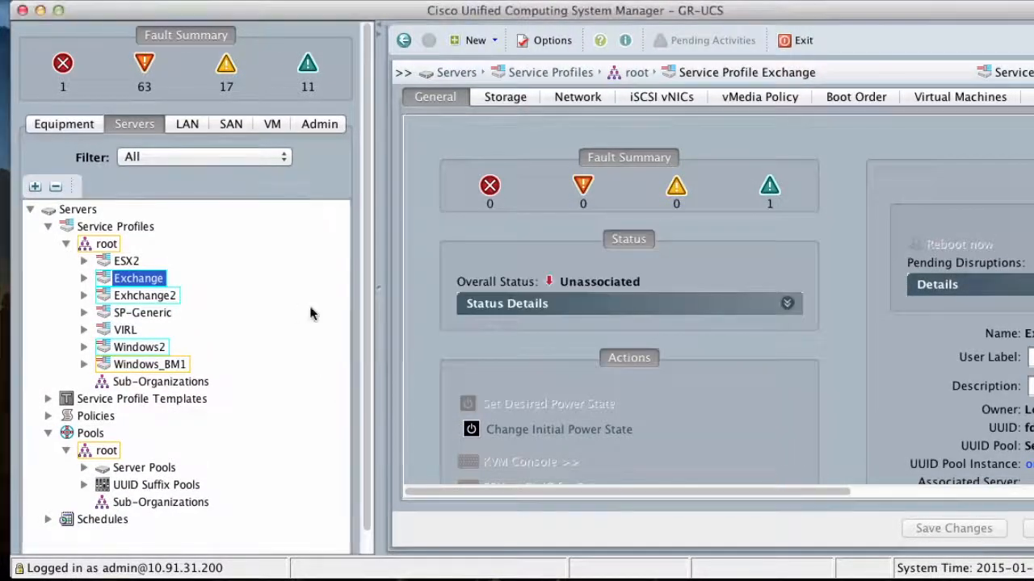
left_click(171, 299)
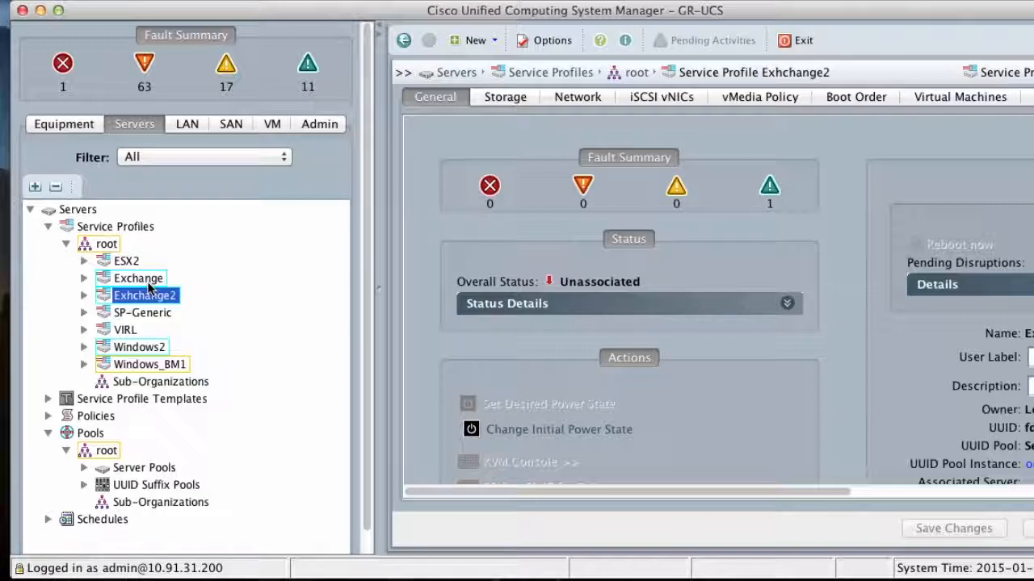
left_click(145, 279)
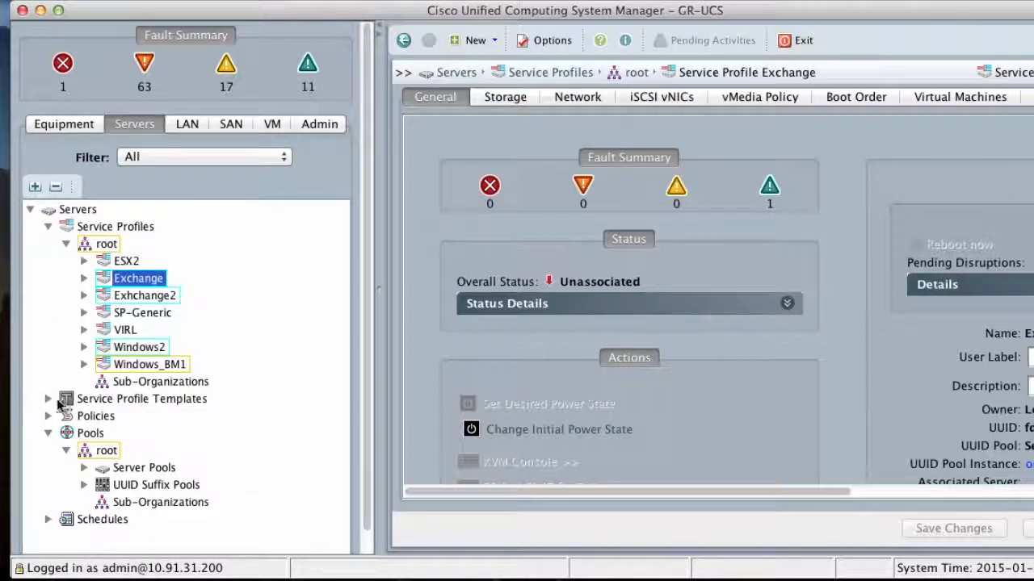
Start creating service profiles from the ESX service profile template, using the naming prefix ESX
left_click(49, 398)
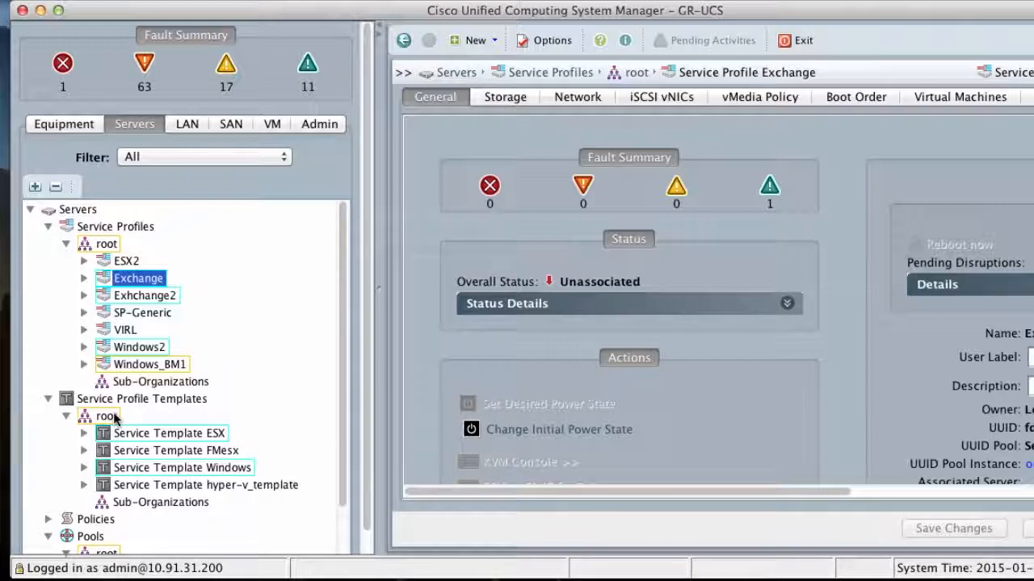
left_click(148, 435)
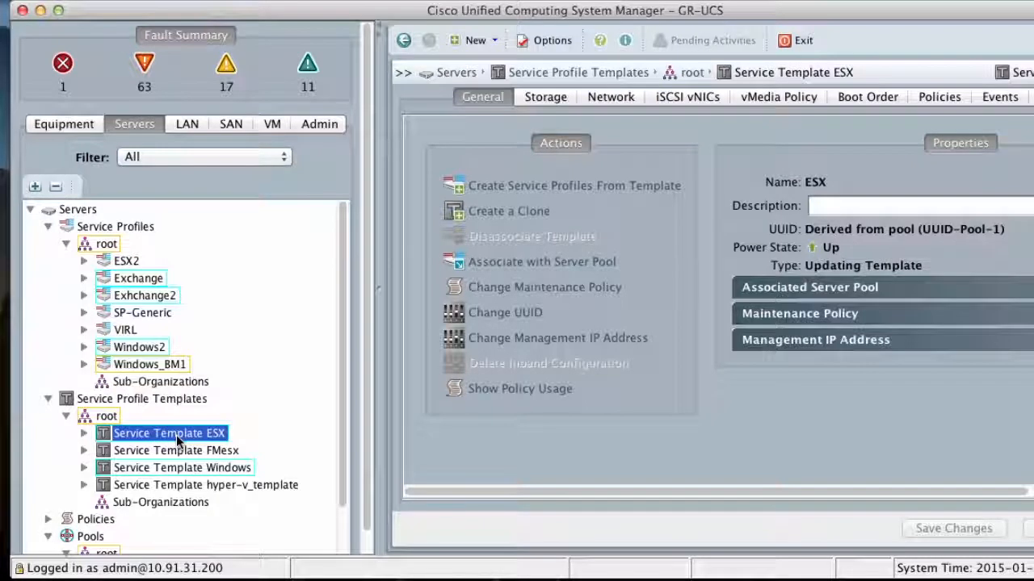
left_click(593, 192)
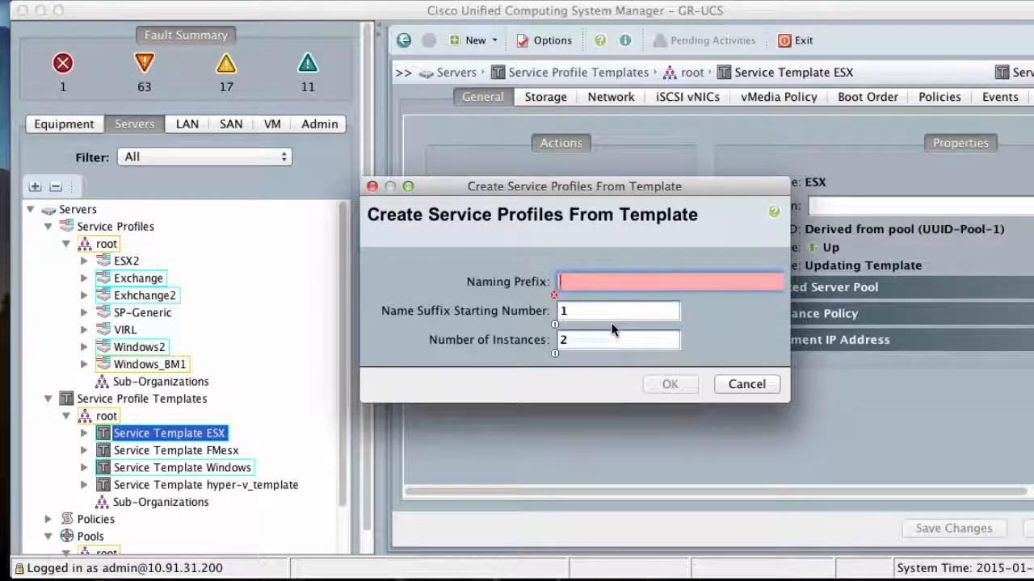
type("ESX")
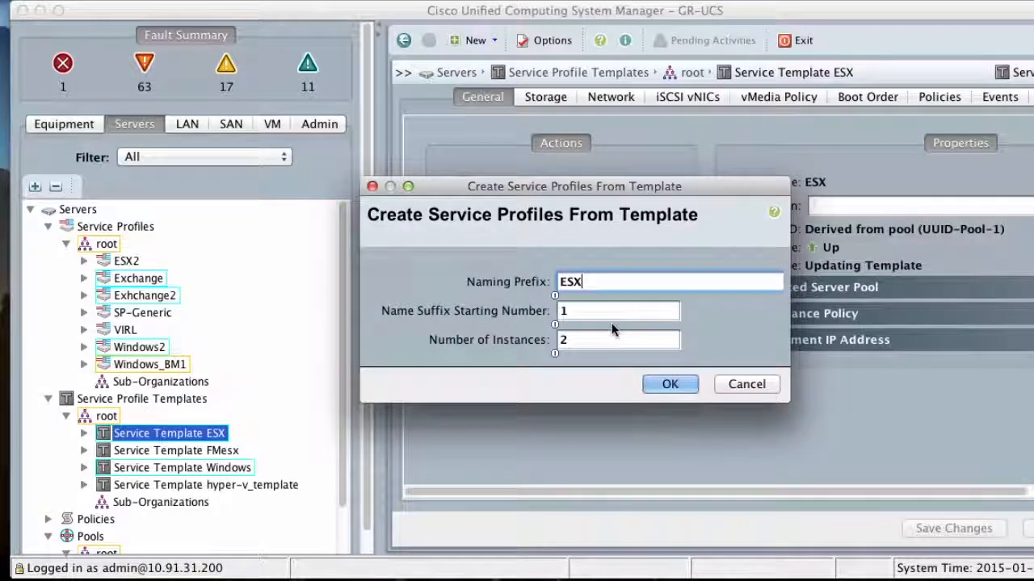
Set the name suffix starting number to 5 and the number of instances to 10, and create the ESX service profiles
left_click(570, 315)
key("BackSpace")
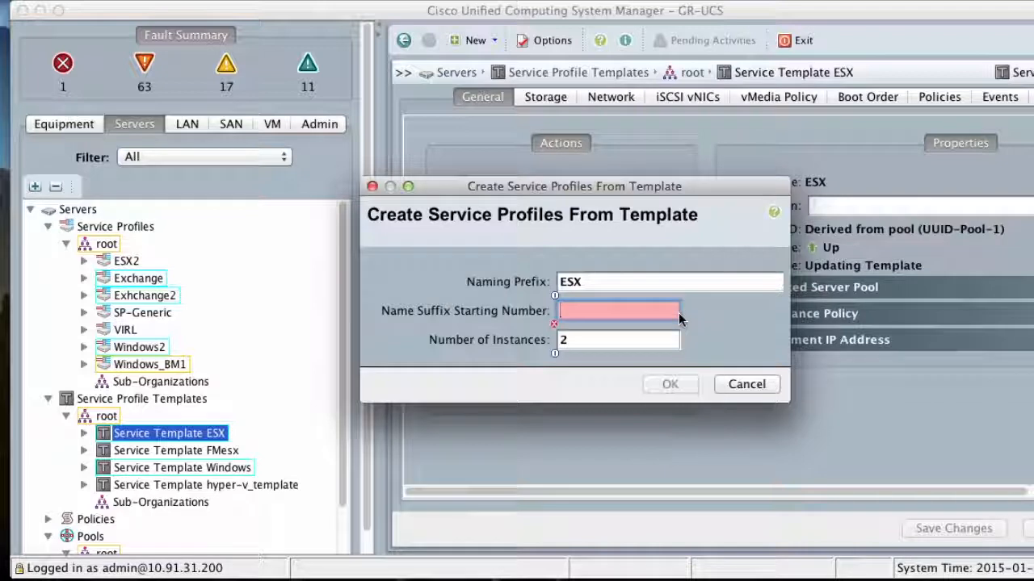
type("5")
left_click(677, 340)
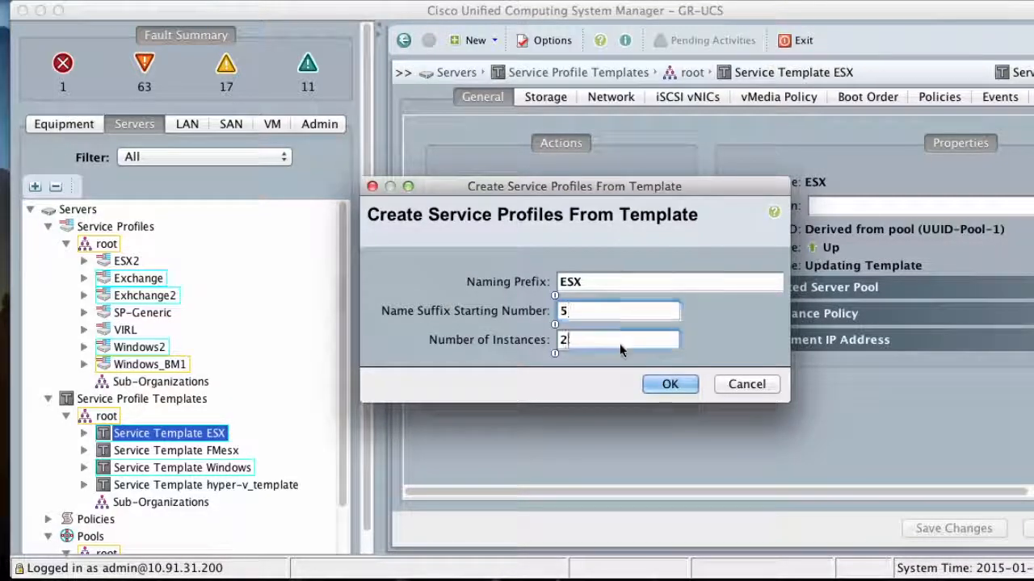
key("BackSpace")
type("10")
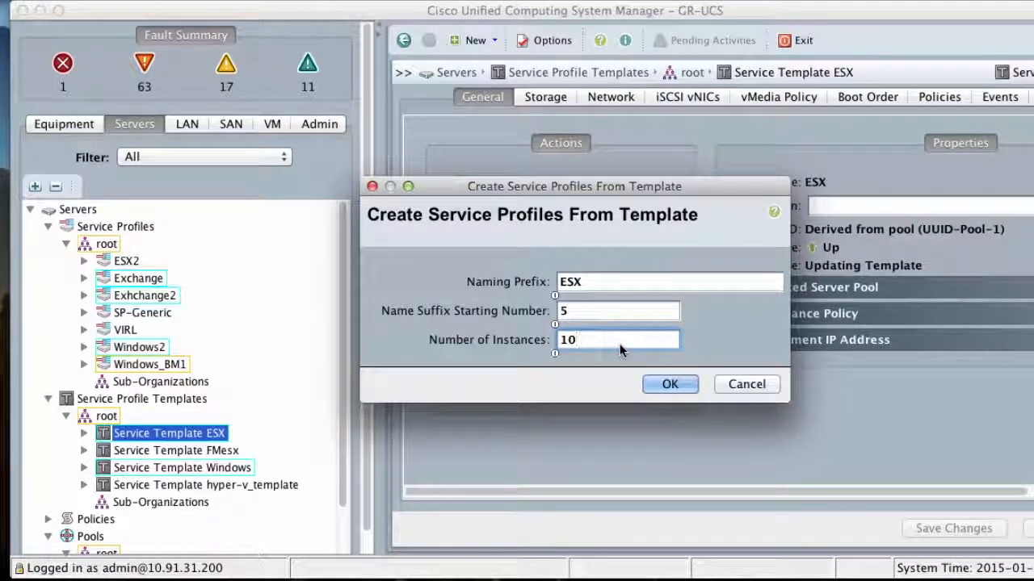
left_click(668, 385)
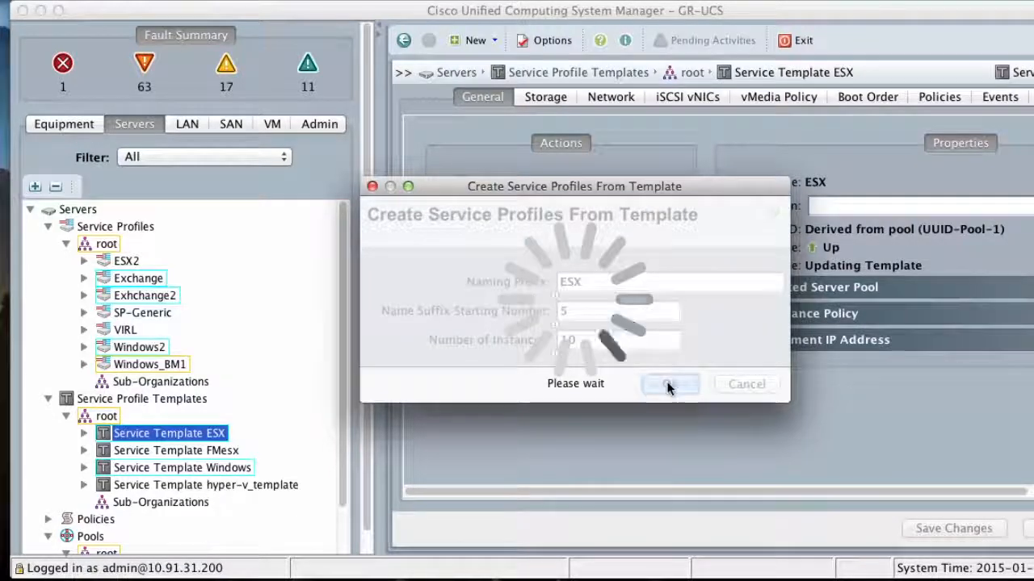
key("Return")
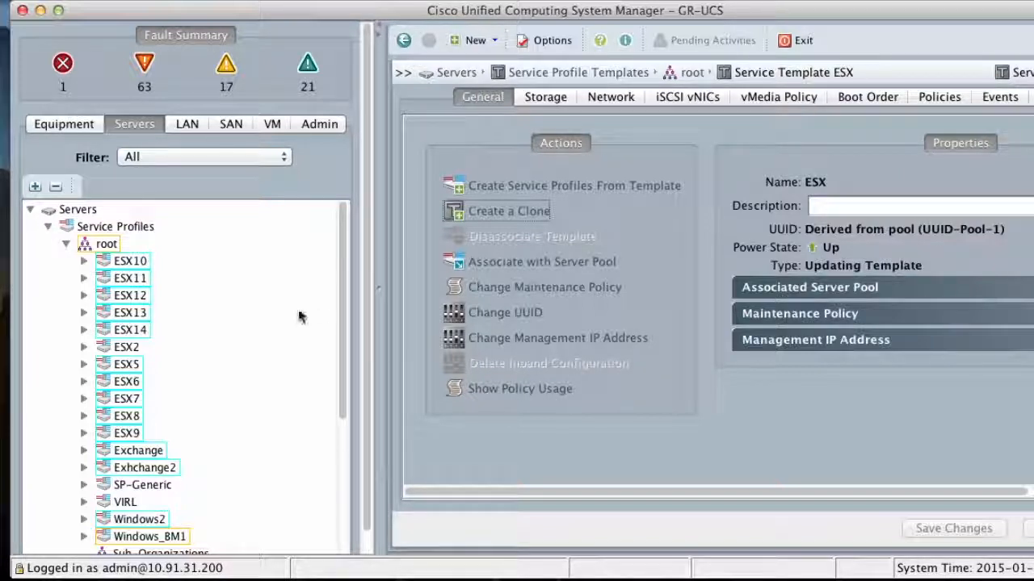
scroll(247, 346, "down", 5)
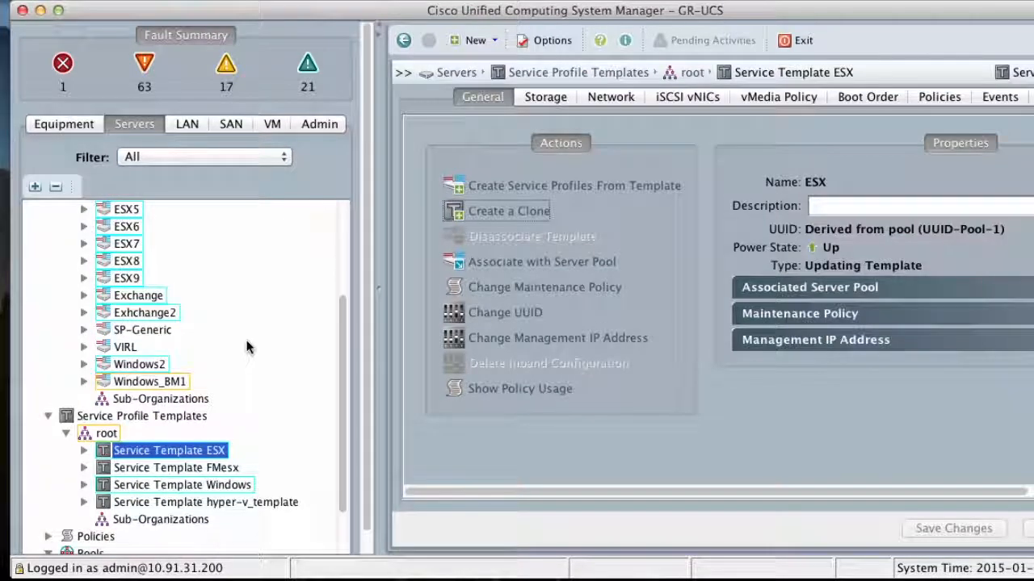